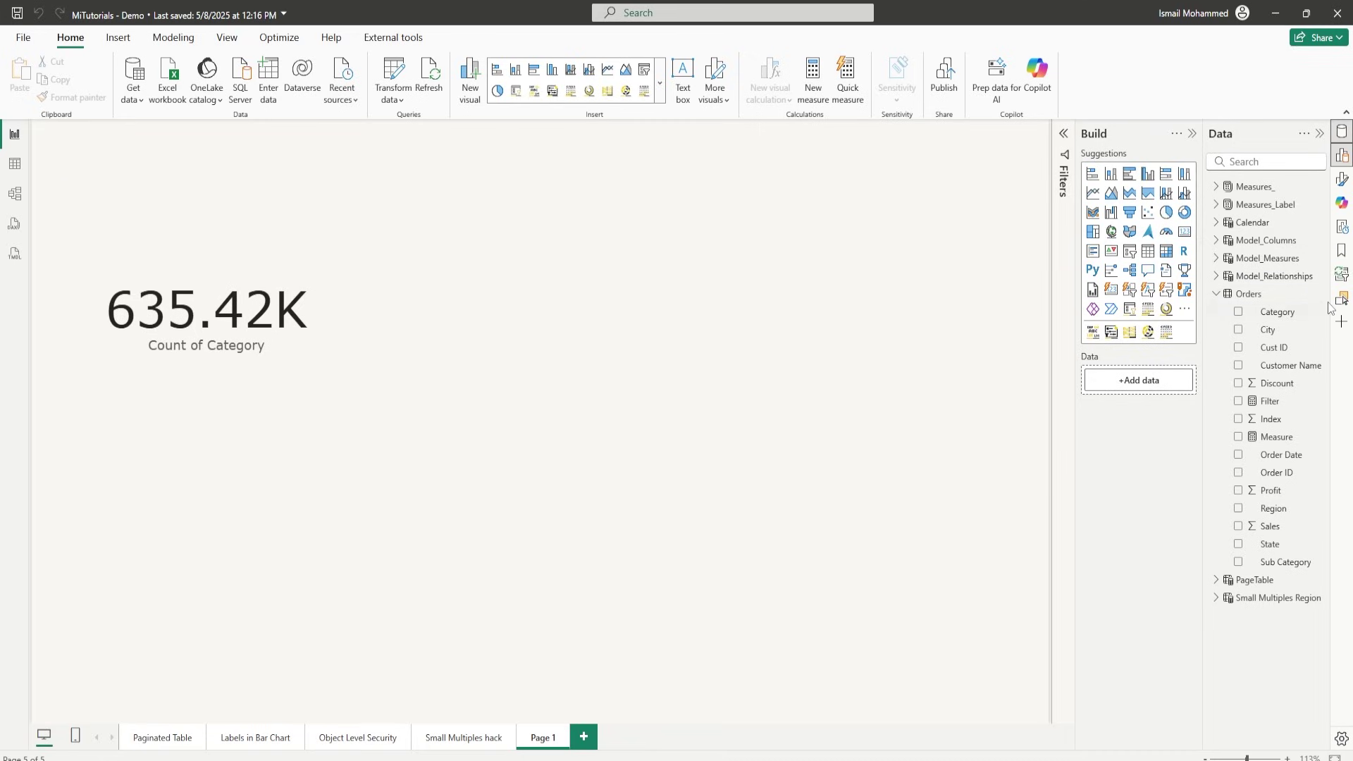
# - From the Orders table's options, select Orders and switch on Incrementally refresh this table
pyautogui.click(1319, 296)
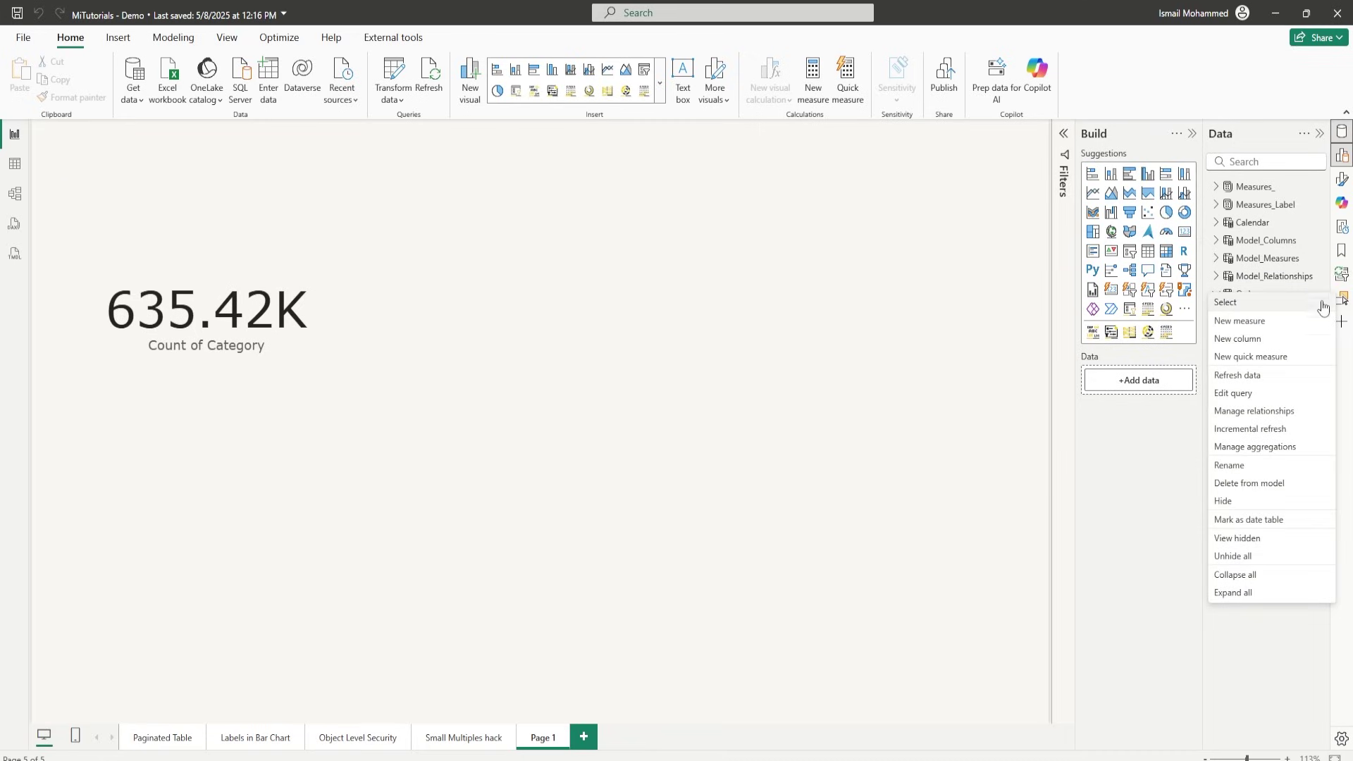
pyautogui.click(1261, 430)
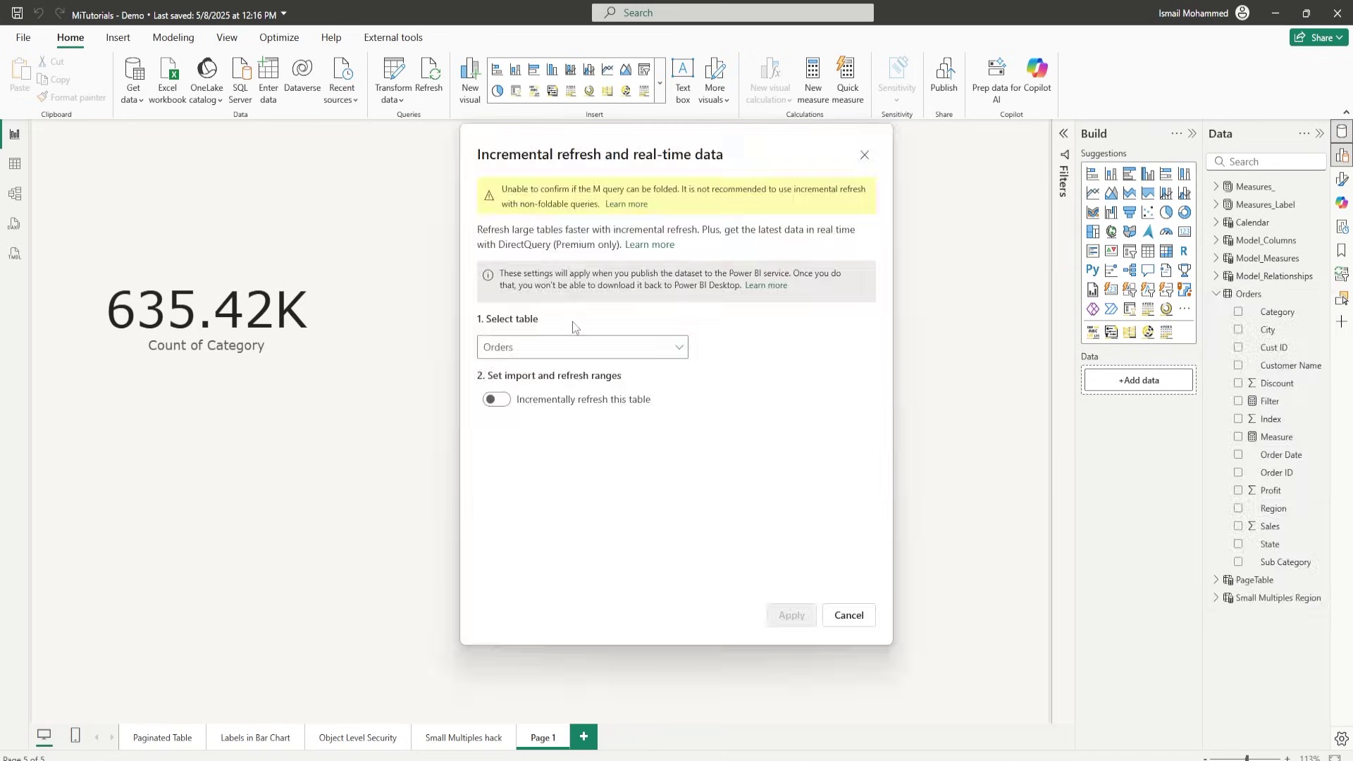
pyautogui.click(658, 356)
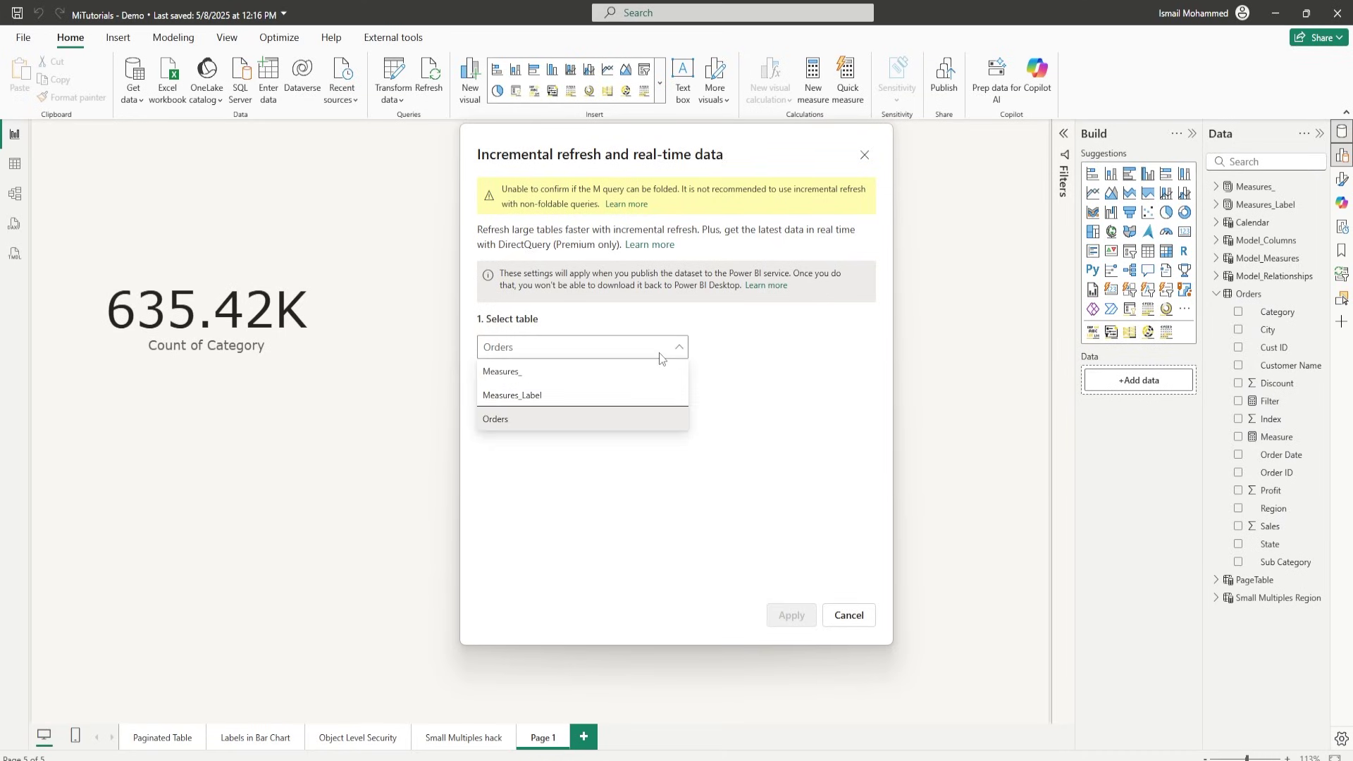
pyautogui.click(505, 423)
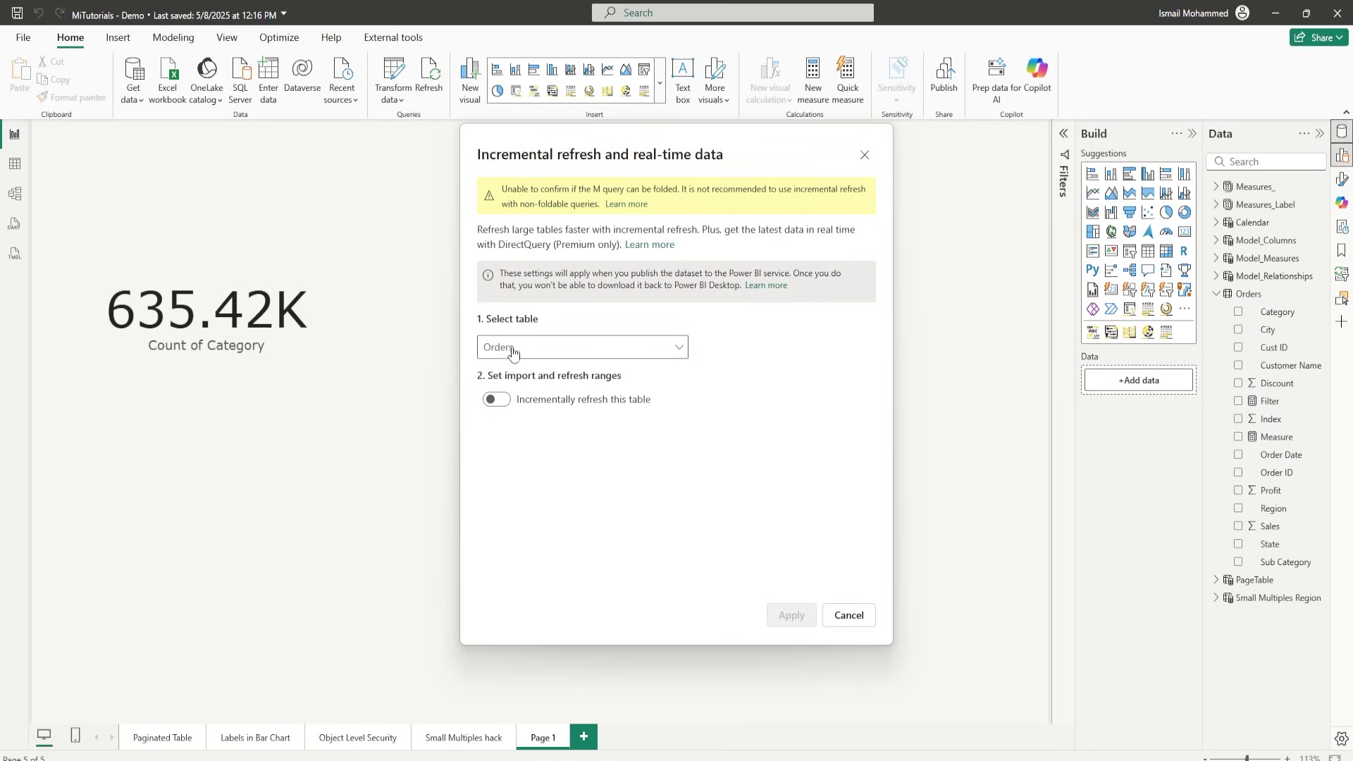
pyautogui.click(496, 402)
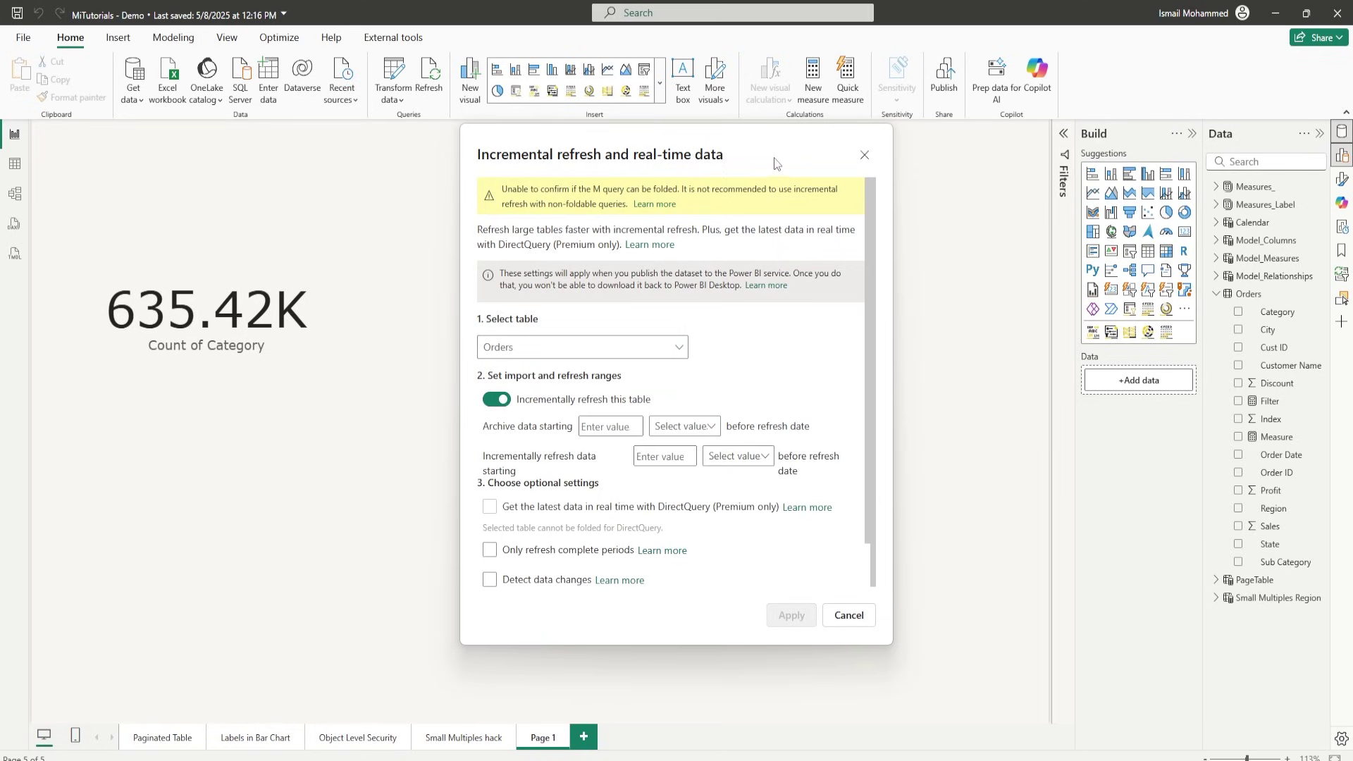
pyautogui.moveTo(770, 162); pyautogui.dragTo(724, 126)
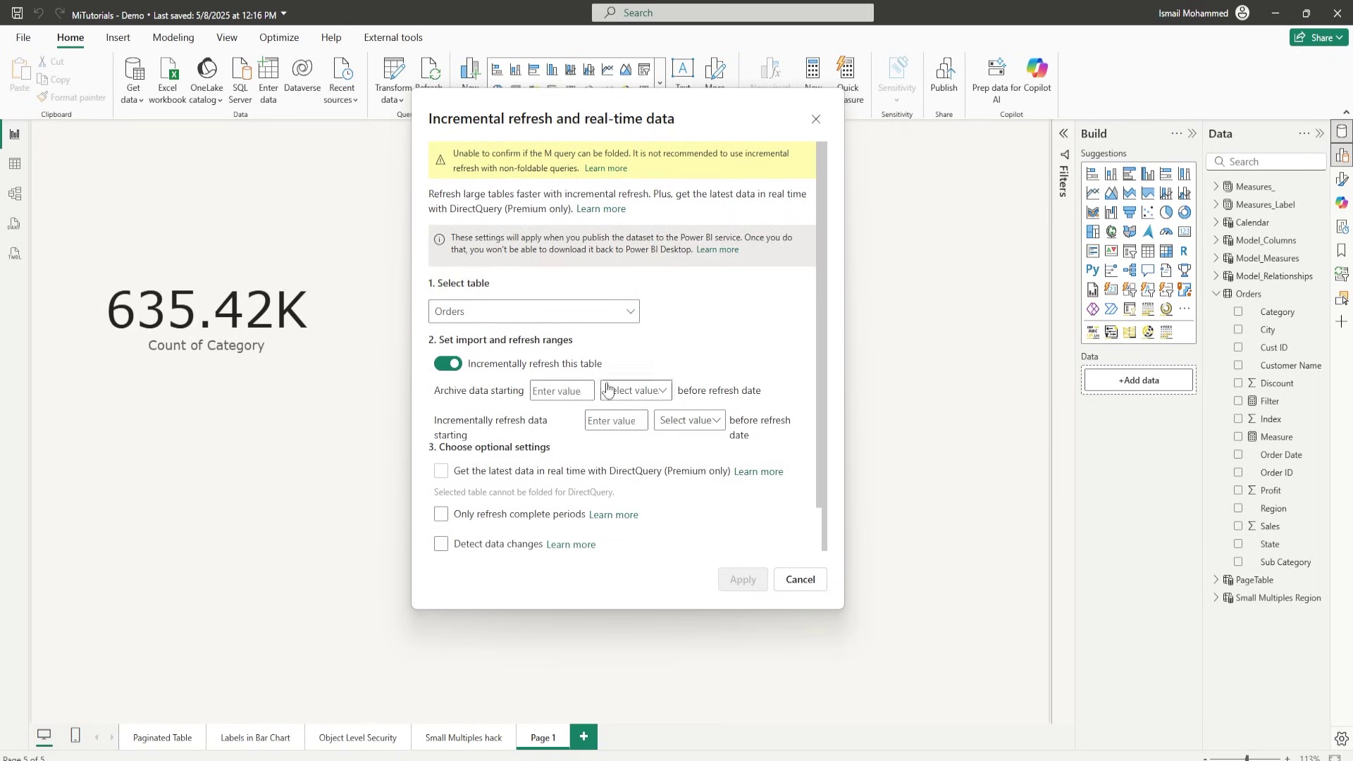
pyautogui.scroll(-2, 585, 398)
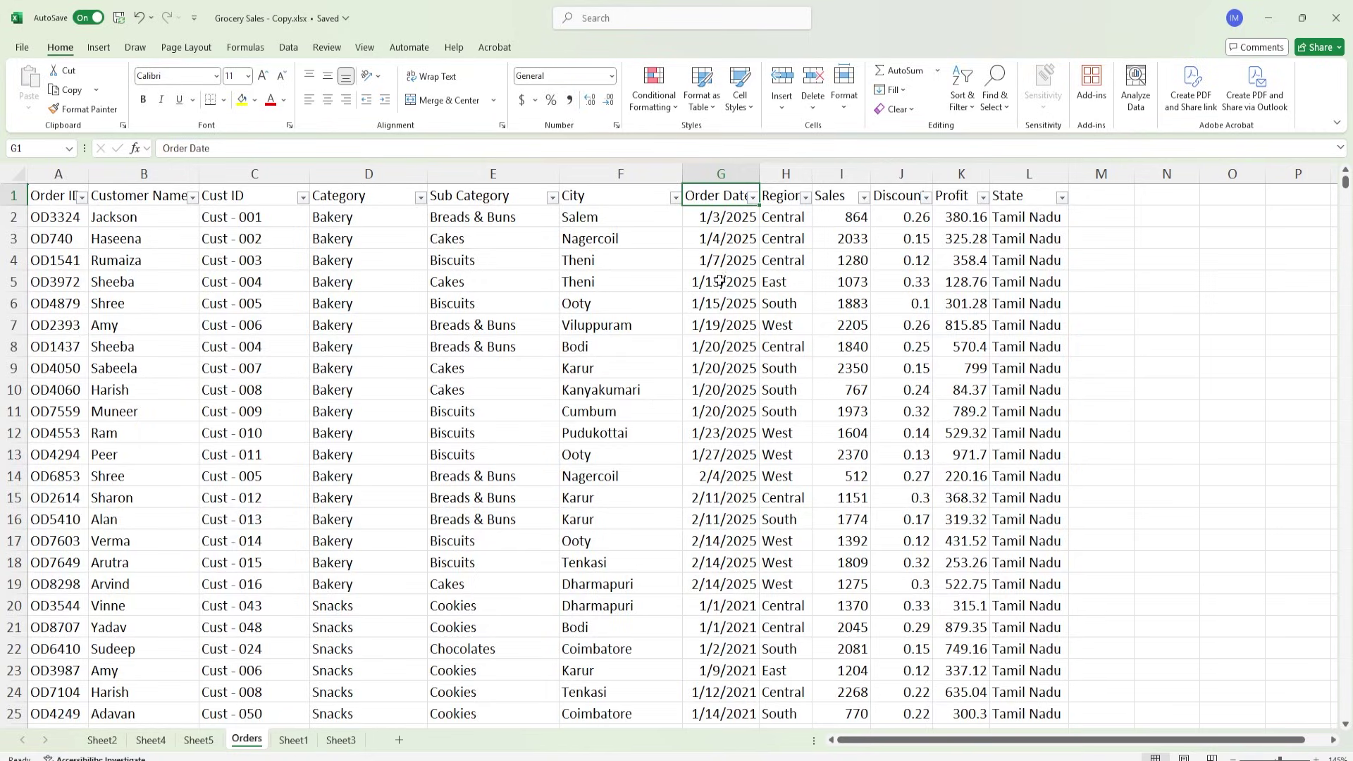
# - Show the Order Date filter list and expand 2025, revealing only January and February
pyautogui.click(752, 197)
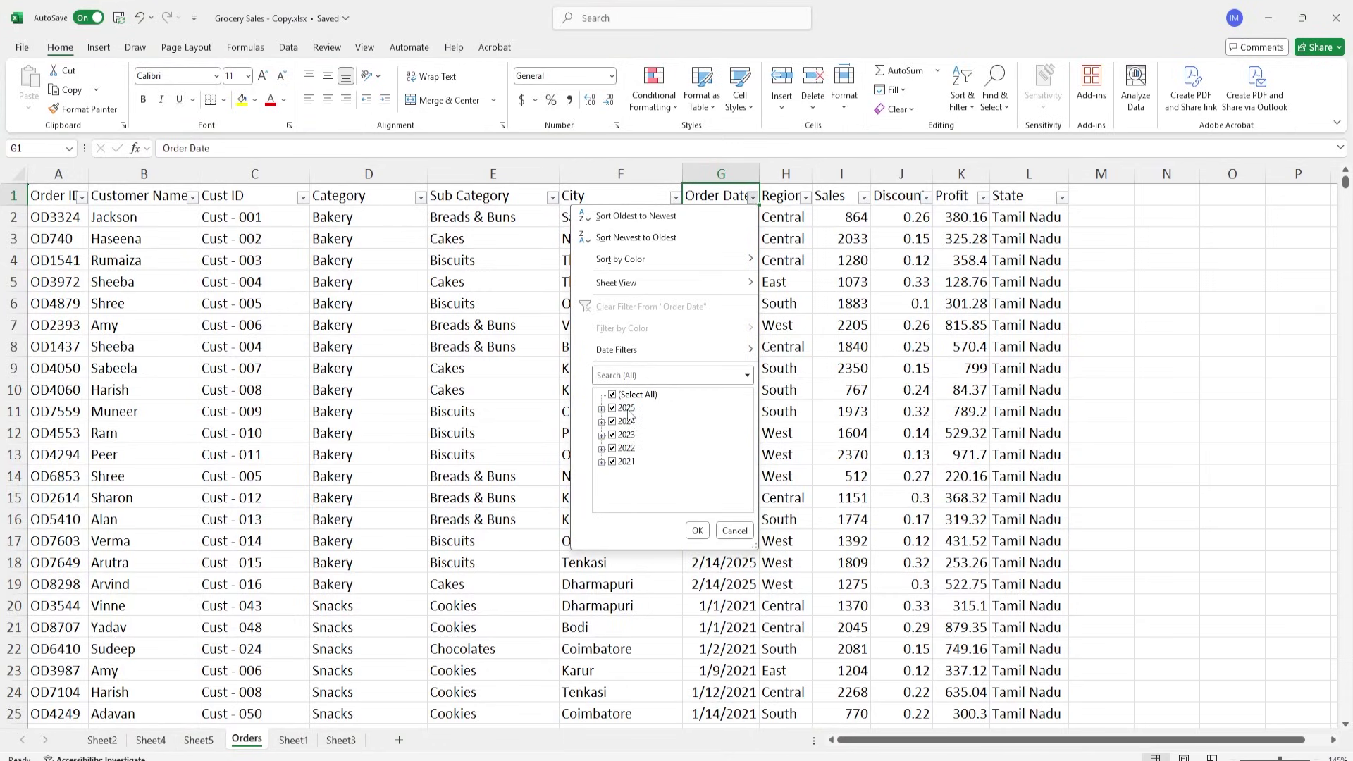
pyautogui.click(602, 409)
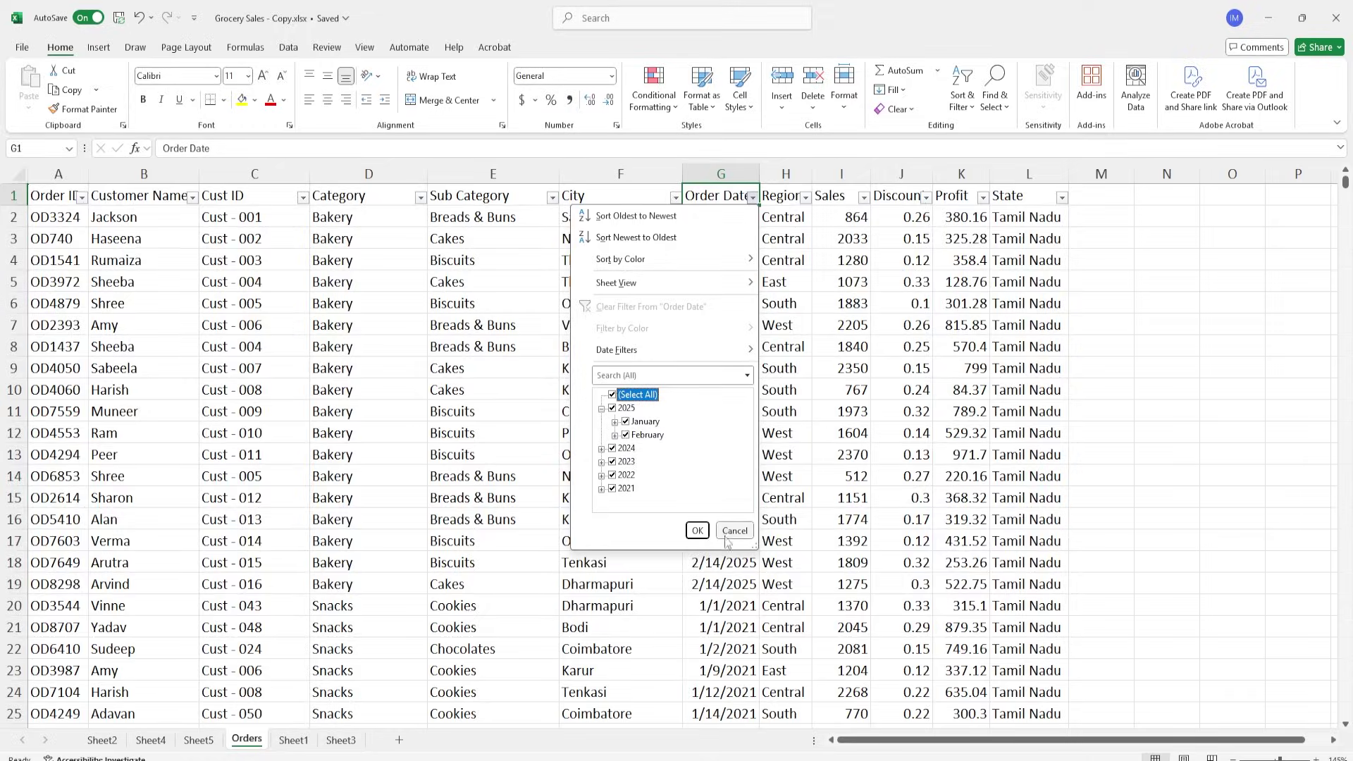
# - Cancel the Excel filter, nudge the Count of Category card left, and refresh the Power BI data
pyautogui.click(735, 530)
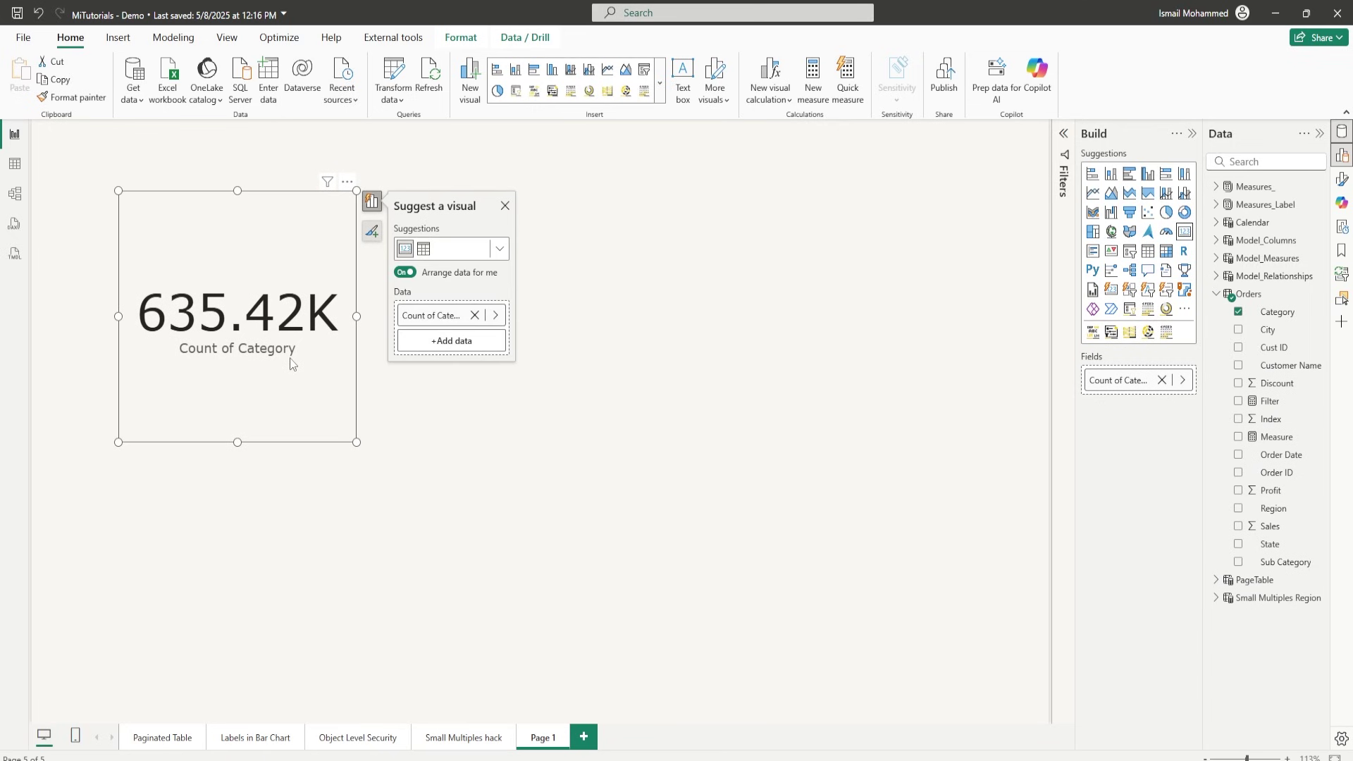
pyautogui.moveTo(253, 416); pyautogui.dragTo(221, 413)
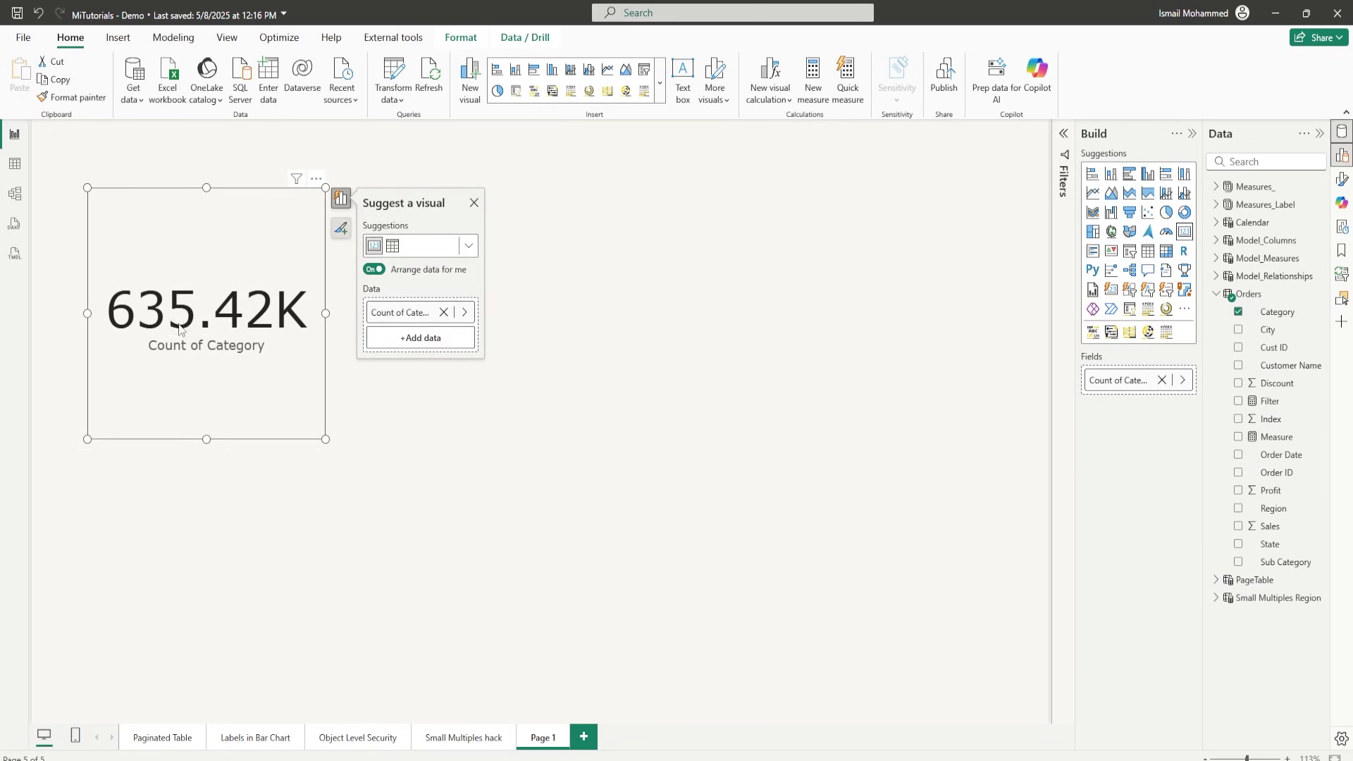
pyautogui.click(497, 206)
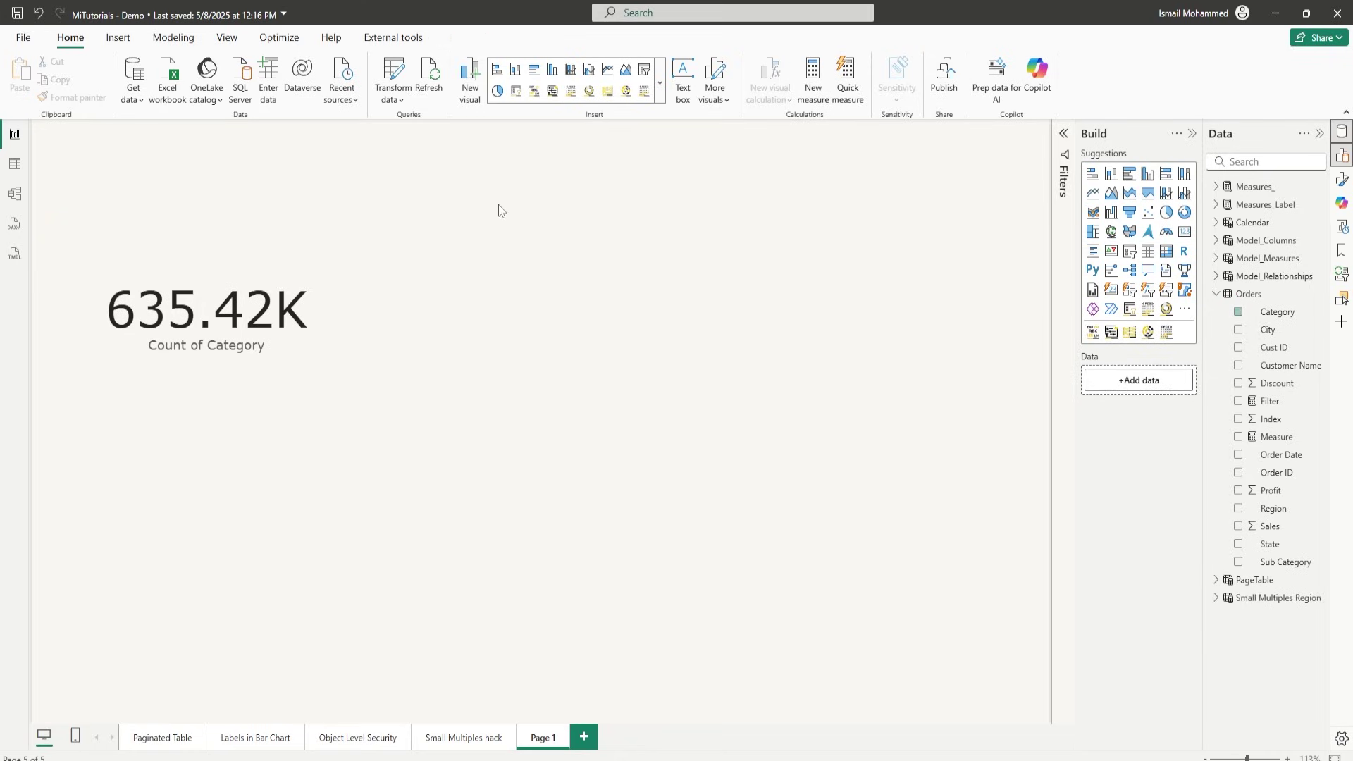
pyautogui.click(432, 86)
pyautogui.doubleClick(625, 293)
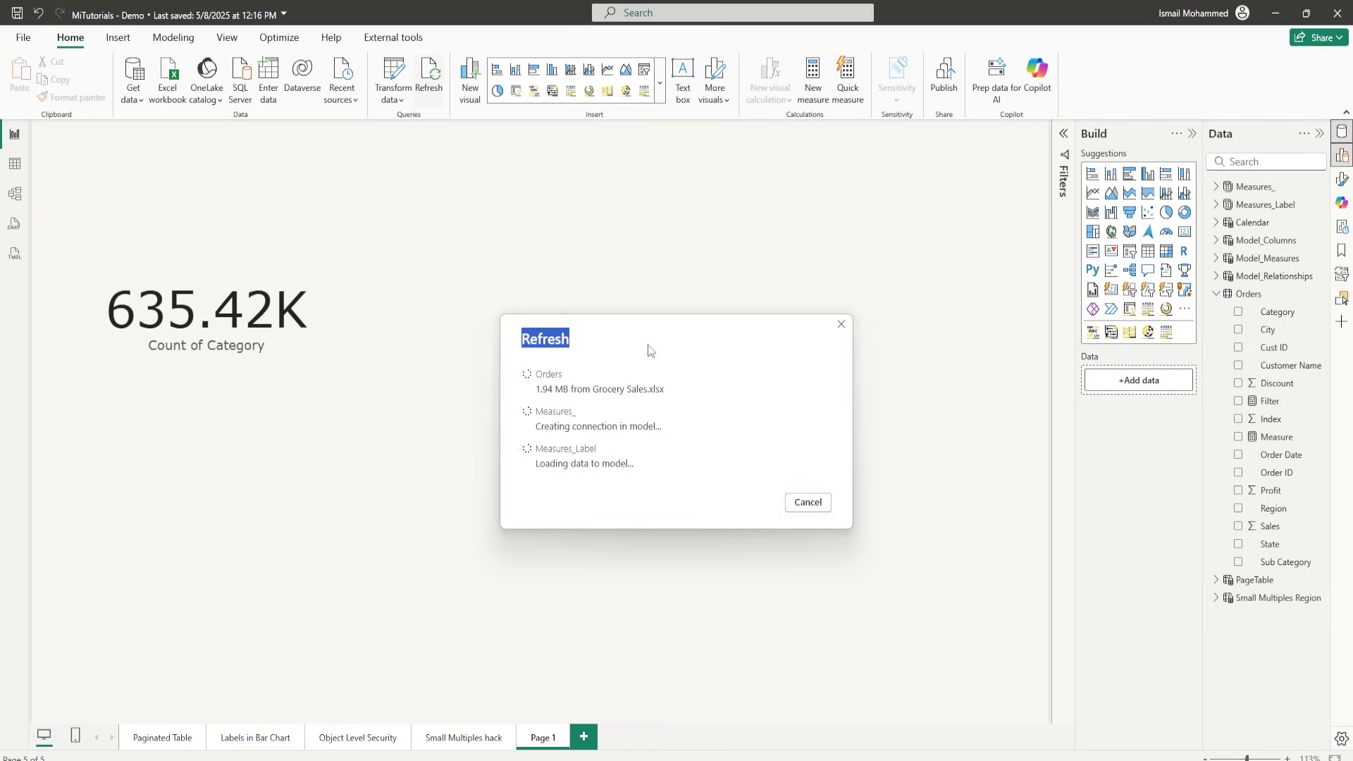
pyautogui.click(608, 416)
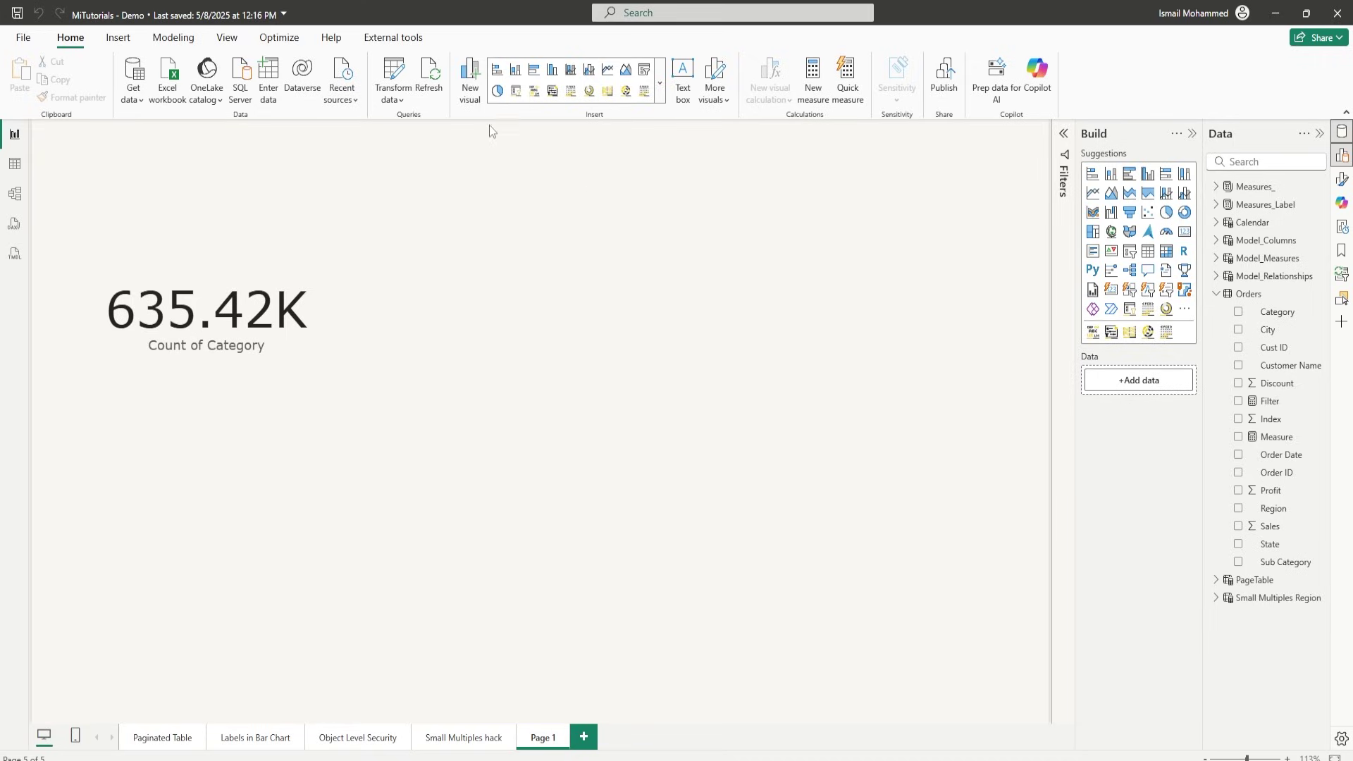
# - In Power Query Editor, create a Date/Time parameter RangeStart with current value 1-01-2020
pyautogui.click(392, 98)
pyautogui.click(414, 133)
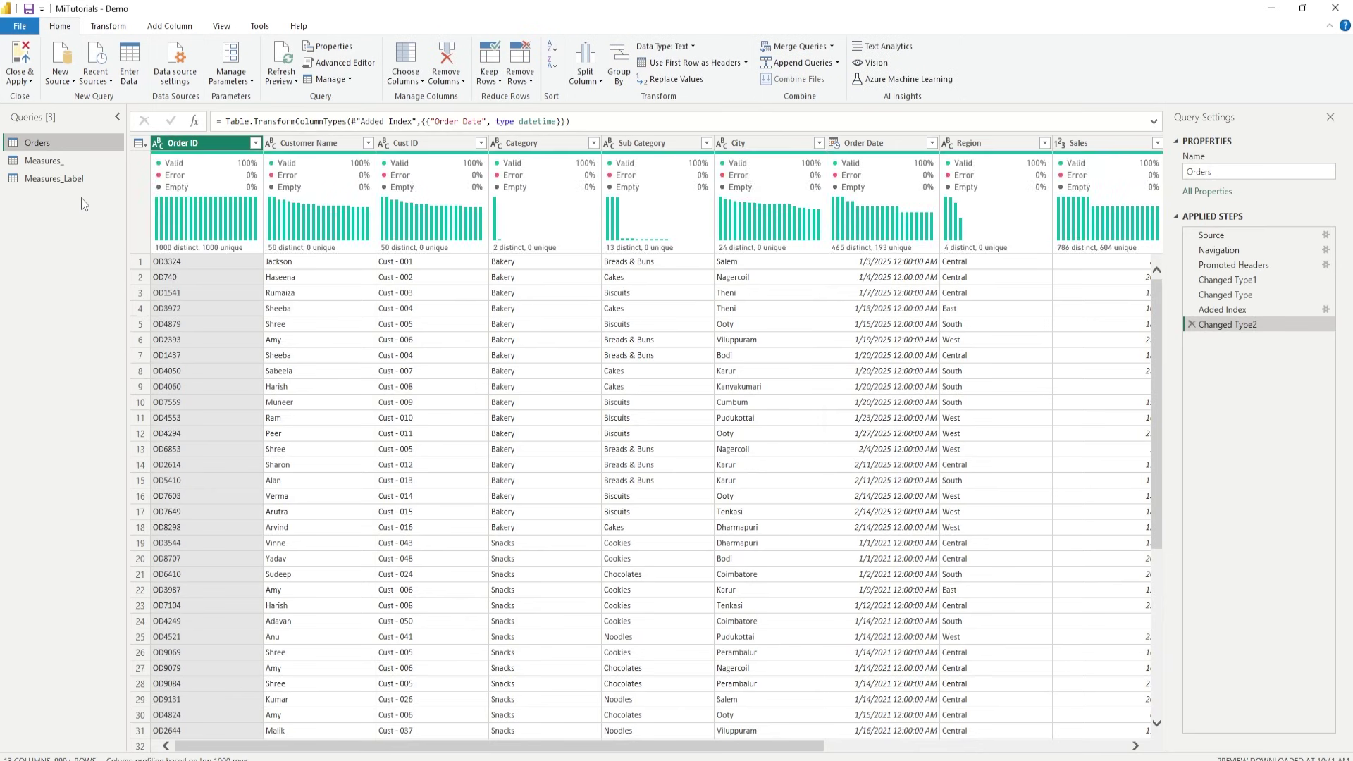
pyautogui.click(231, 76)
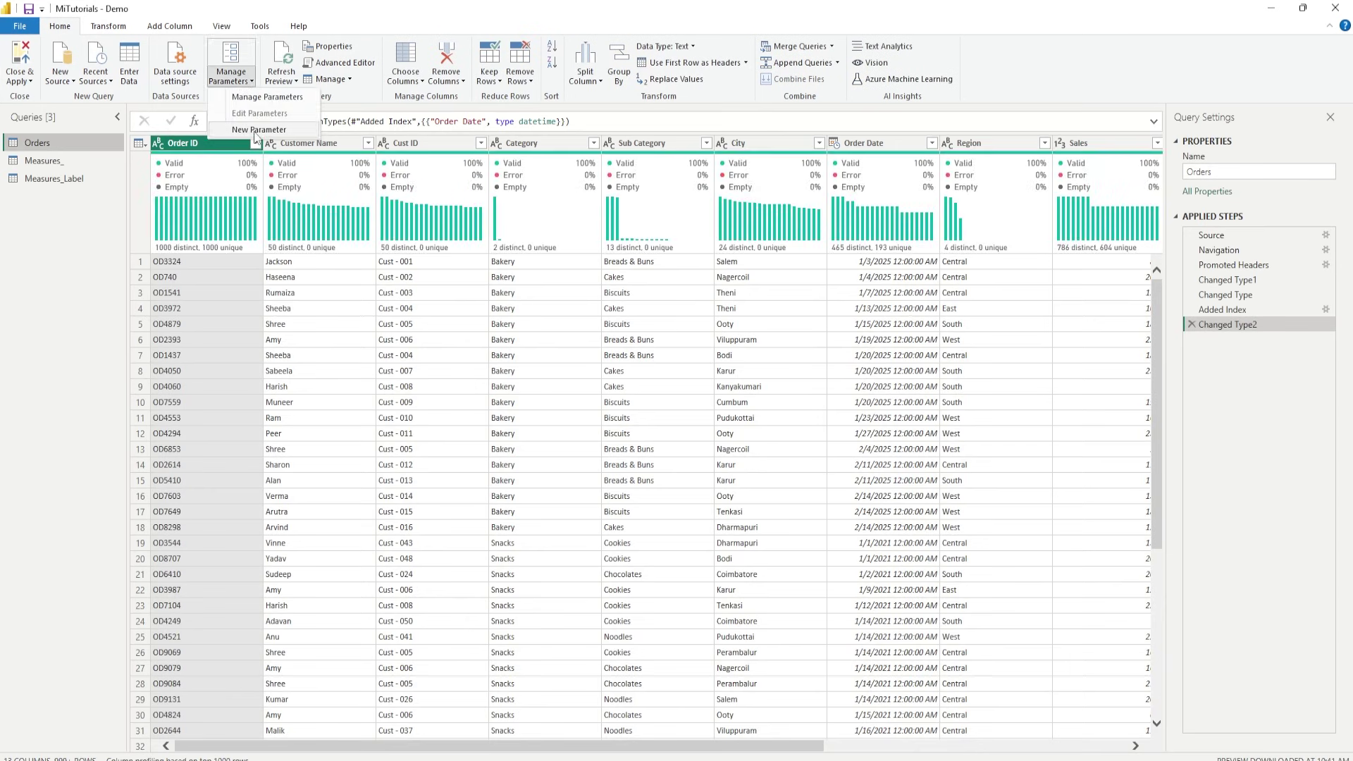
pyautogui.click(258, 129)
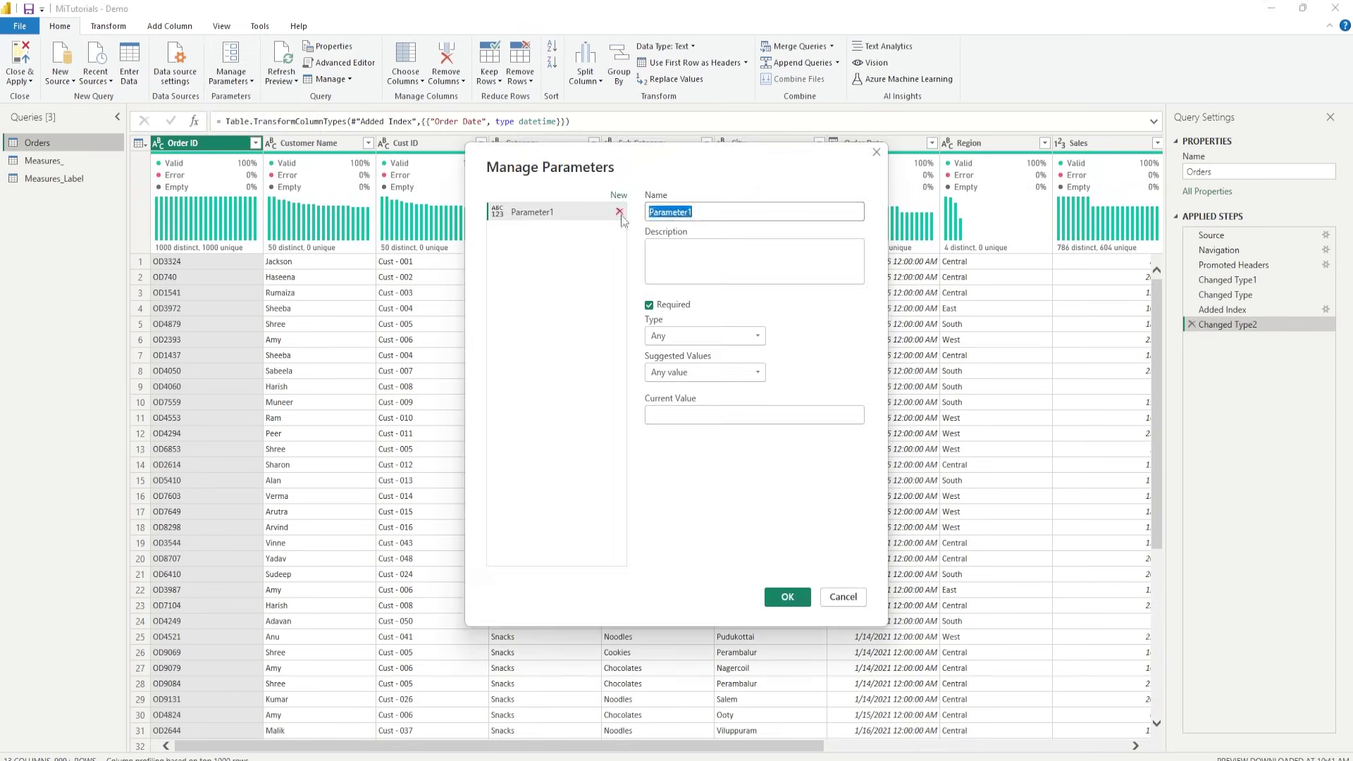
pyautogui.write('RangeStart')
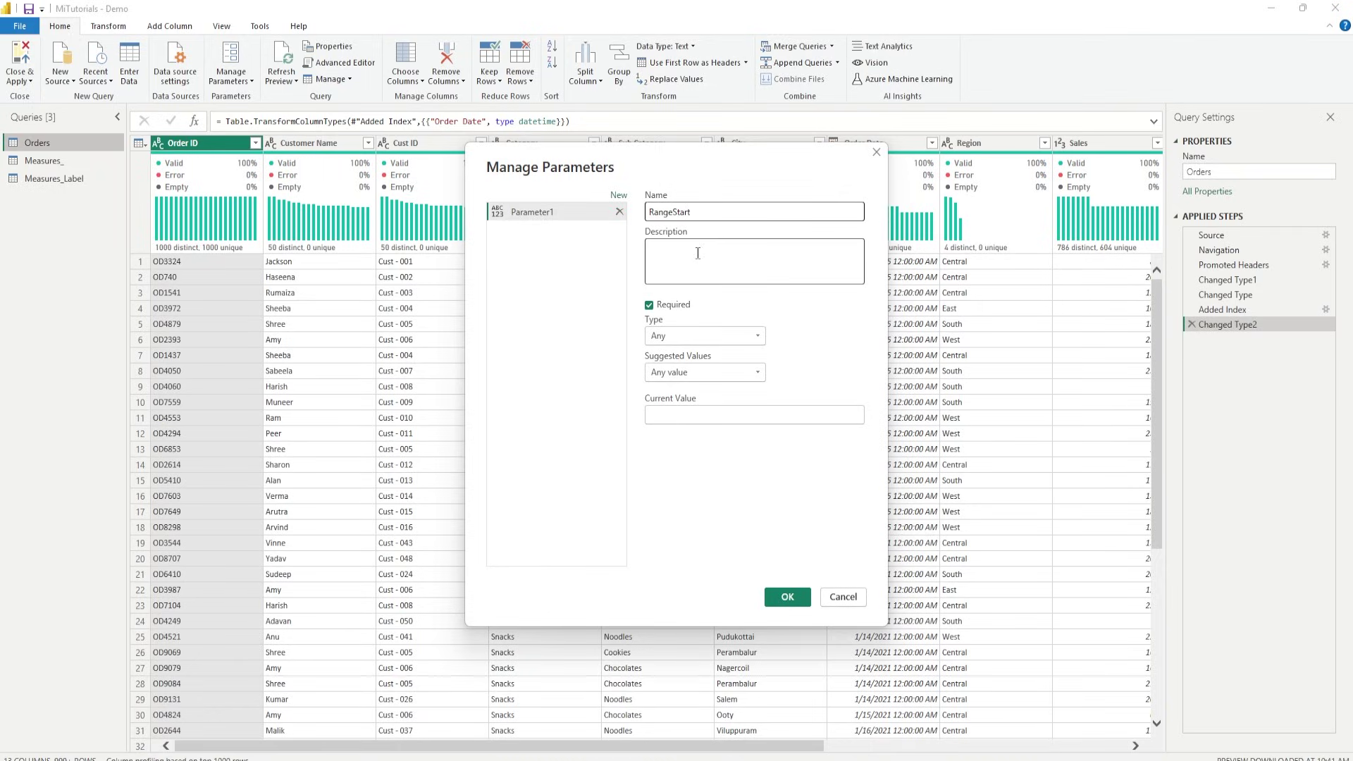
pyautogui.click(690, 335)
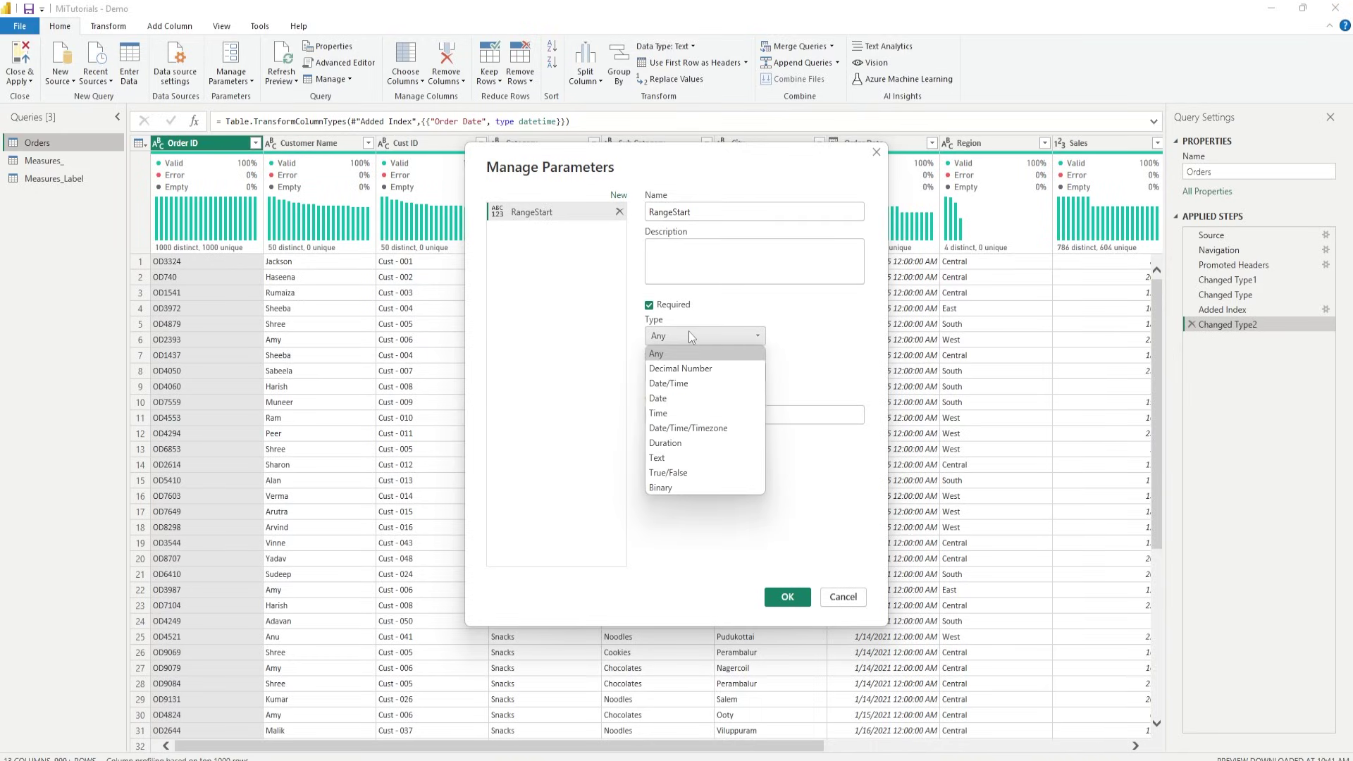
pyautogui.click(701, 383)
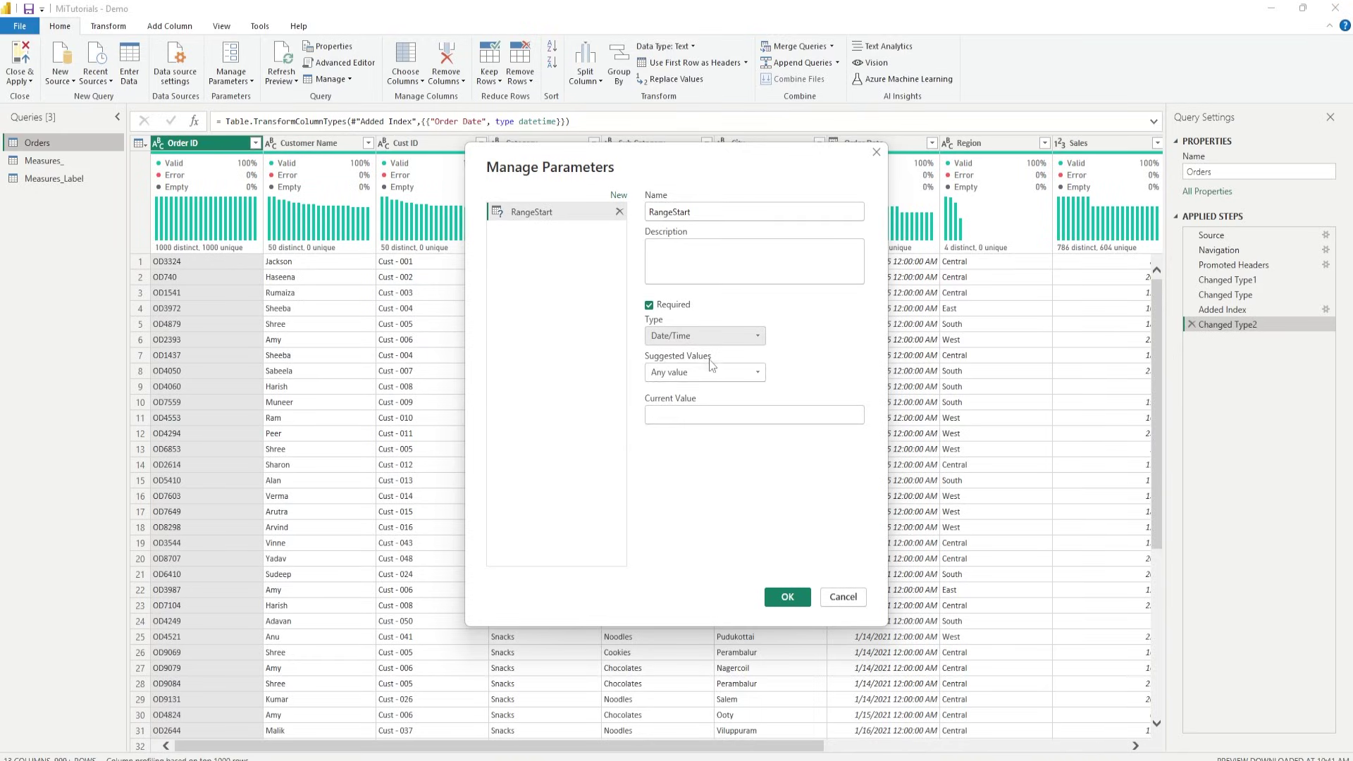
pyautogui.click(677, 416)
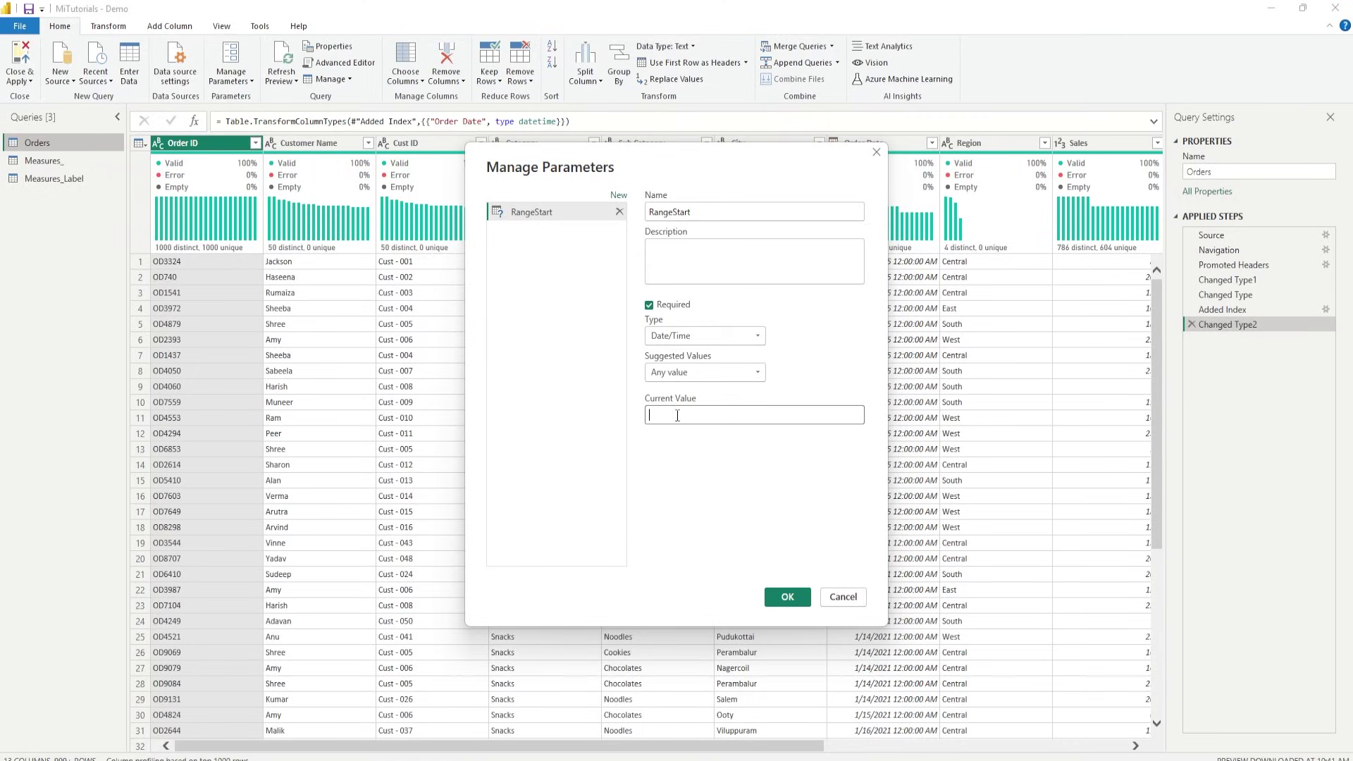
pyautogui.write('1-')
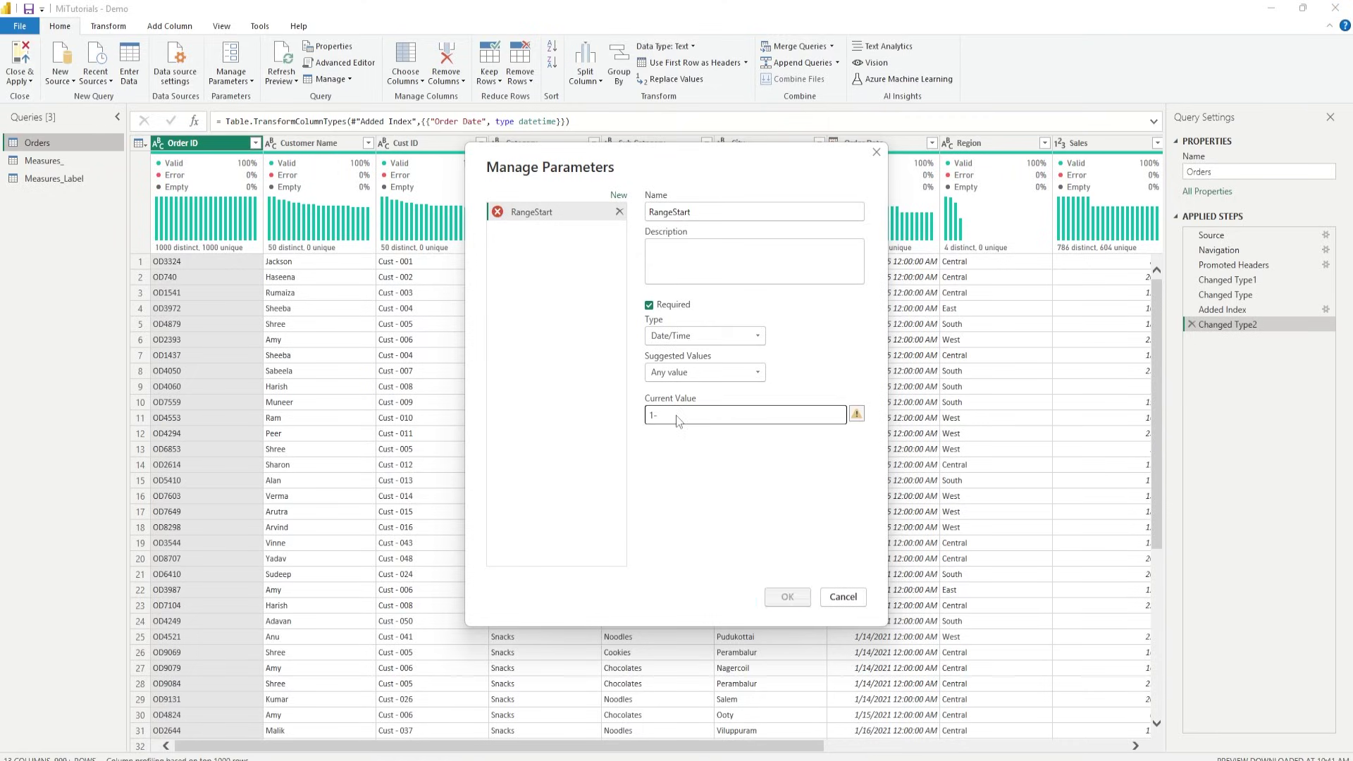
pyautogui.write('01-2020')
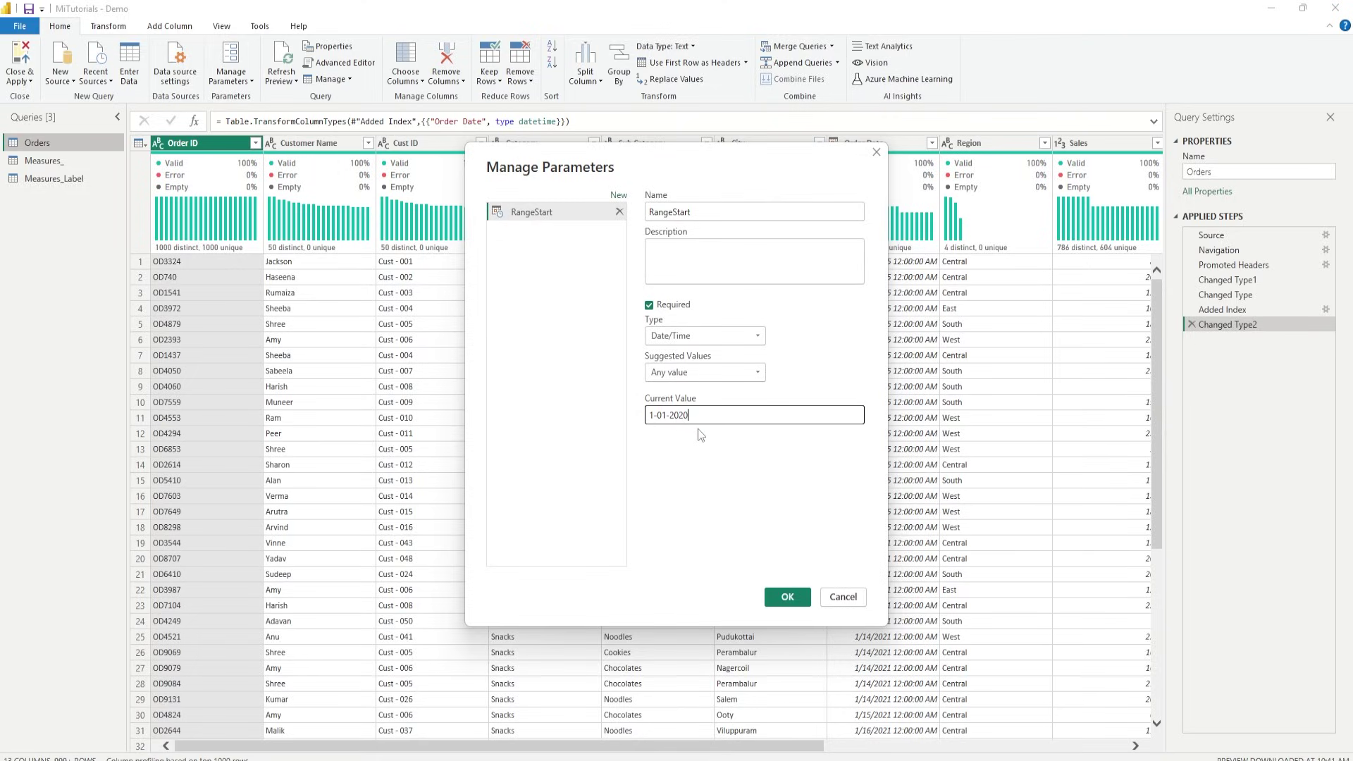
pyautogui.moveTo(708, 414); pyautogui.dragTo(630, 423)
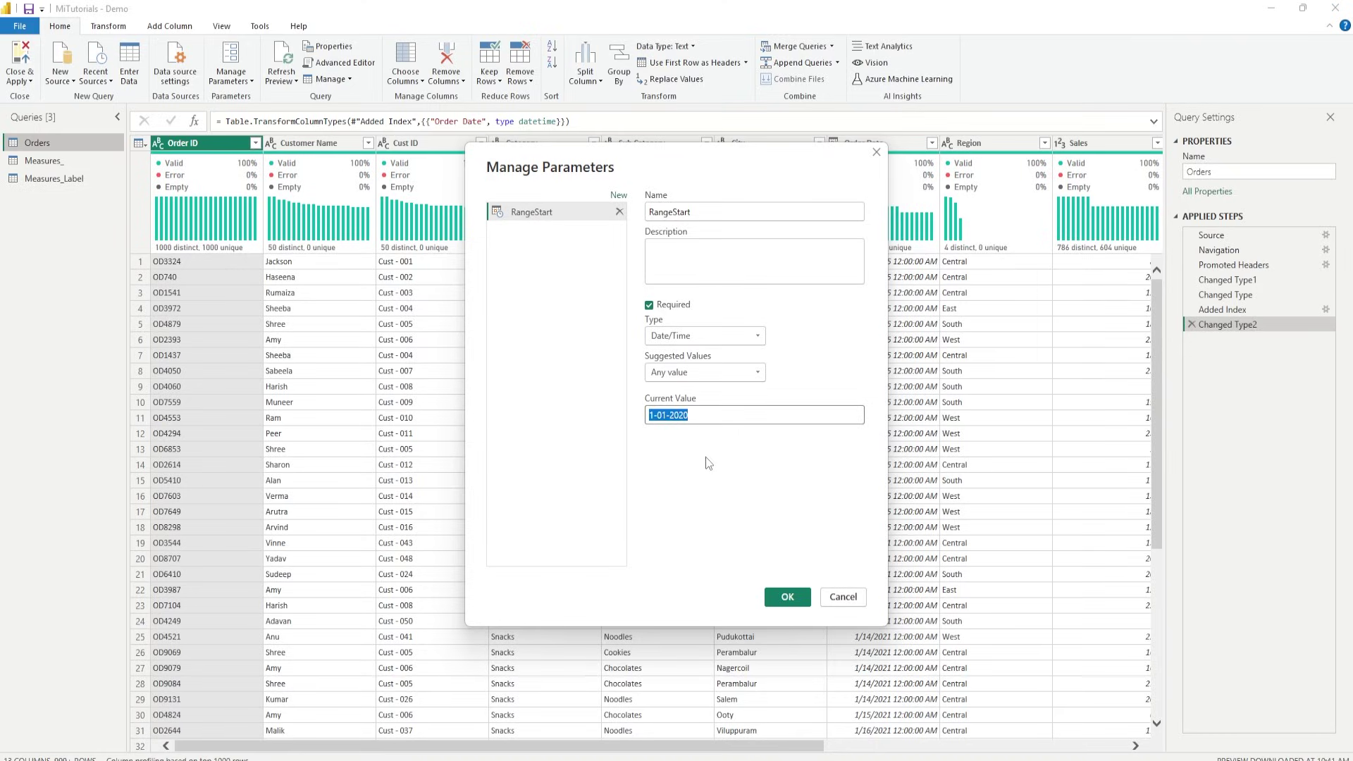
# - Add a second Date/Time parameter named RangeEnd with current value 1-06-2025
pyautogui.click(618, 195)
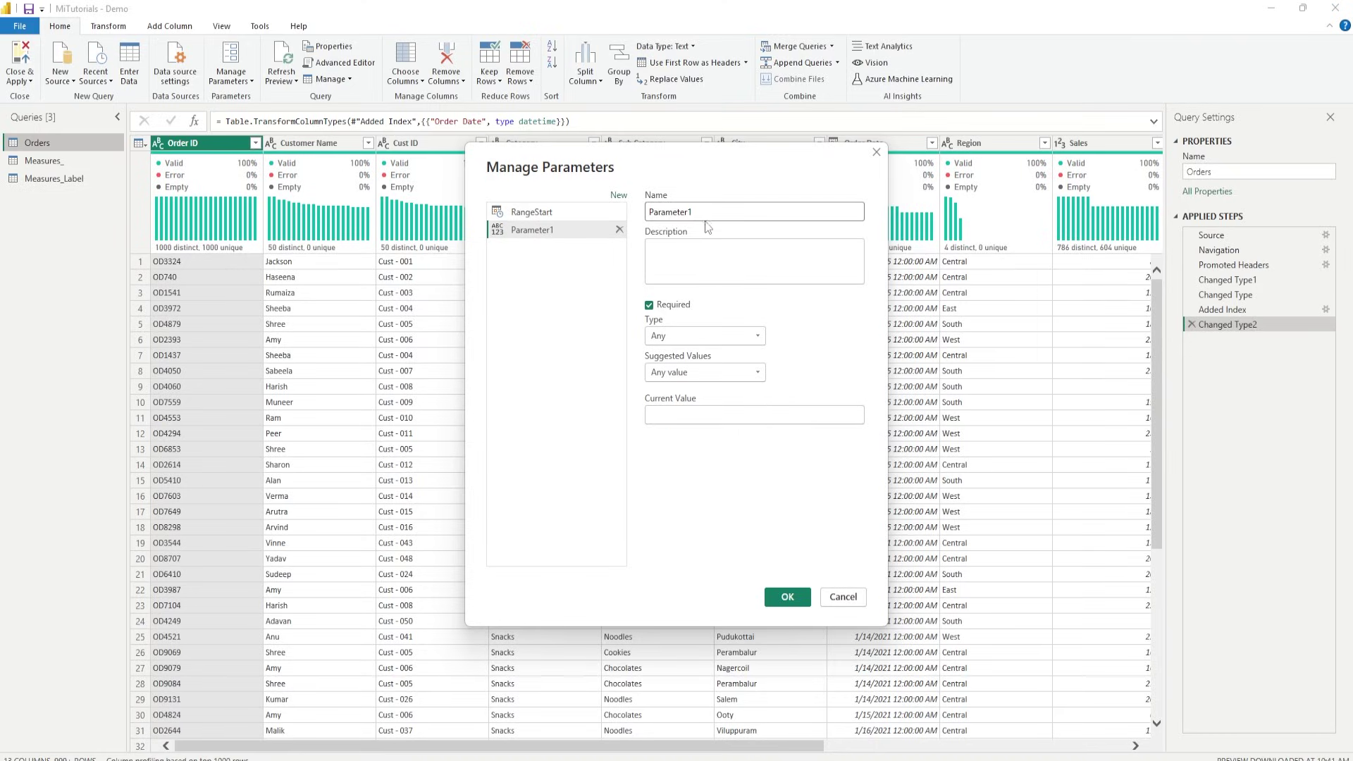
pyautogui.moveTo(711, 215); pyautogui.dragTo(647, 213)
pyautogui.write('RangeE')
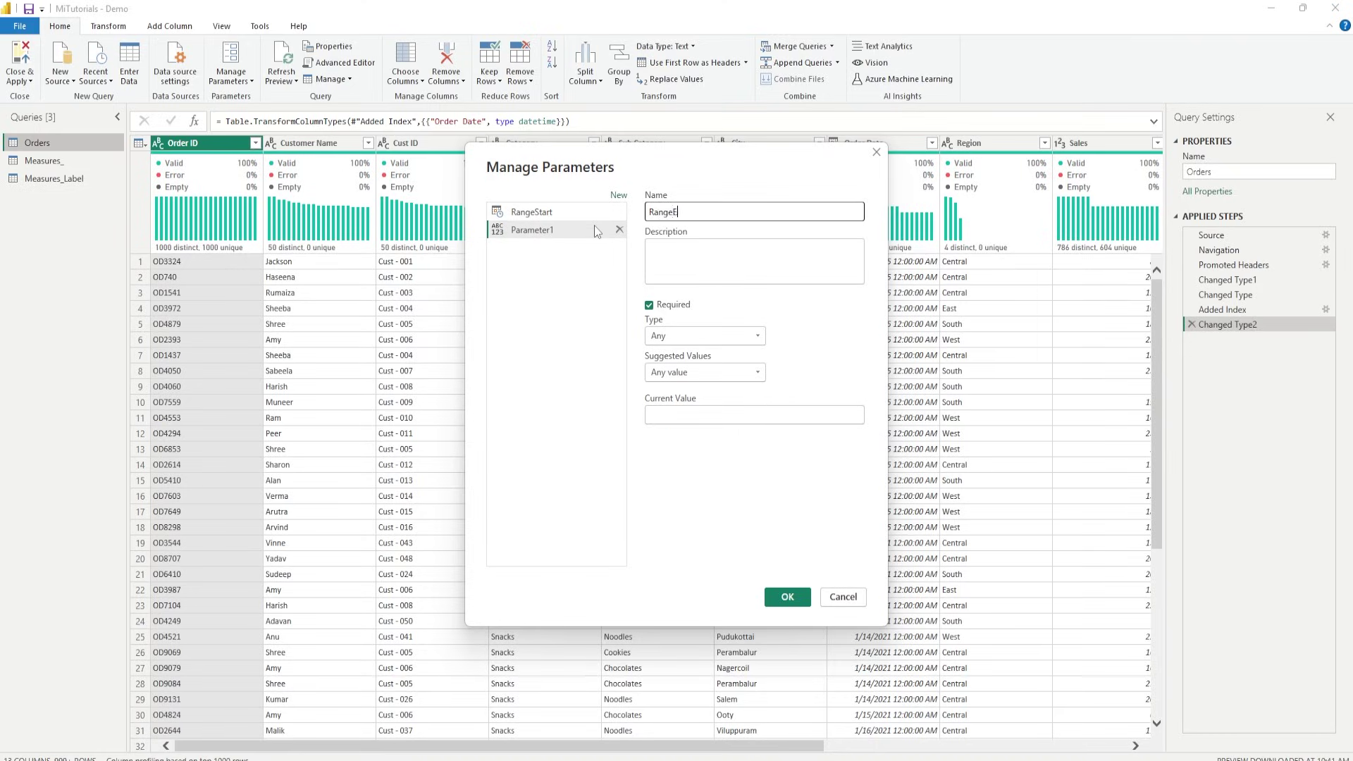
pyautogui.write('nd')
pyautogui.click(681, 336)
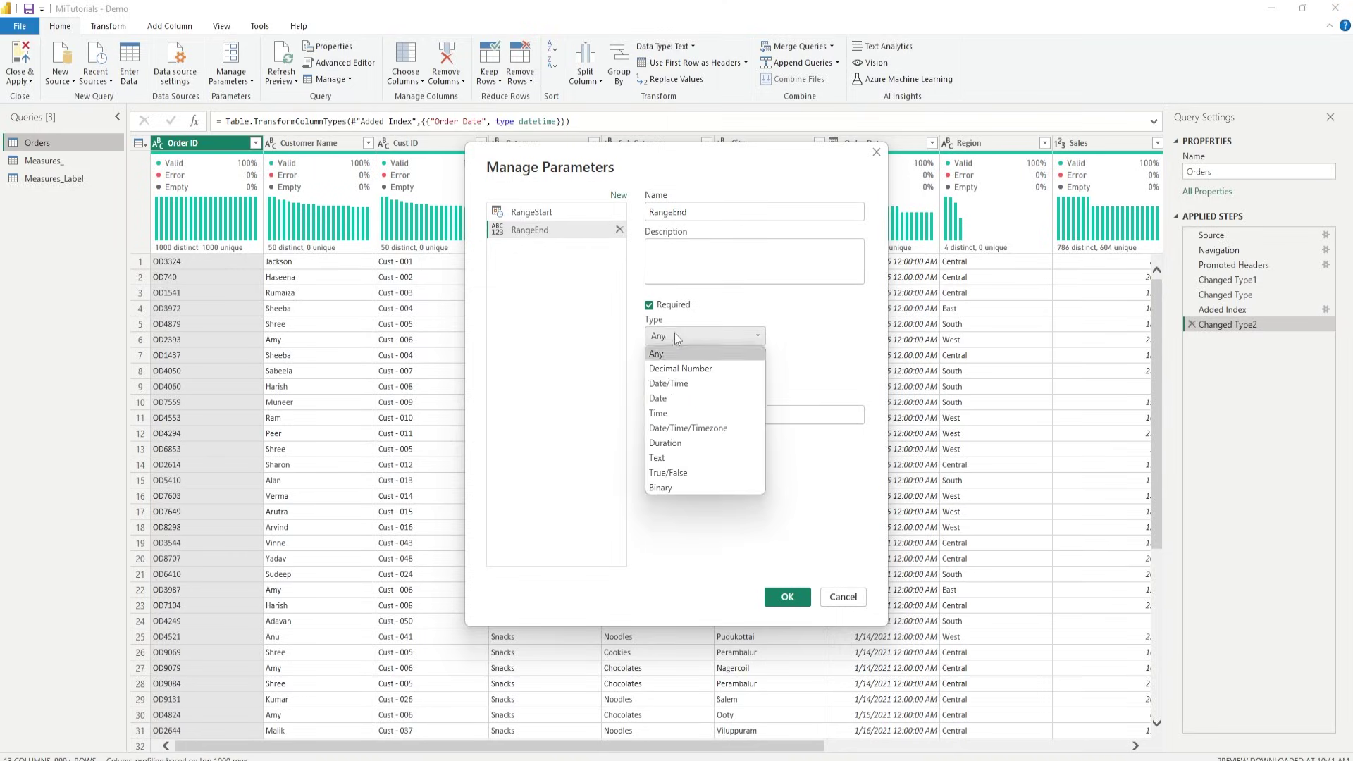
pyautogui.click(687, 386)
pyautogui.click(689, 417)
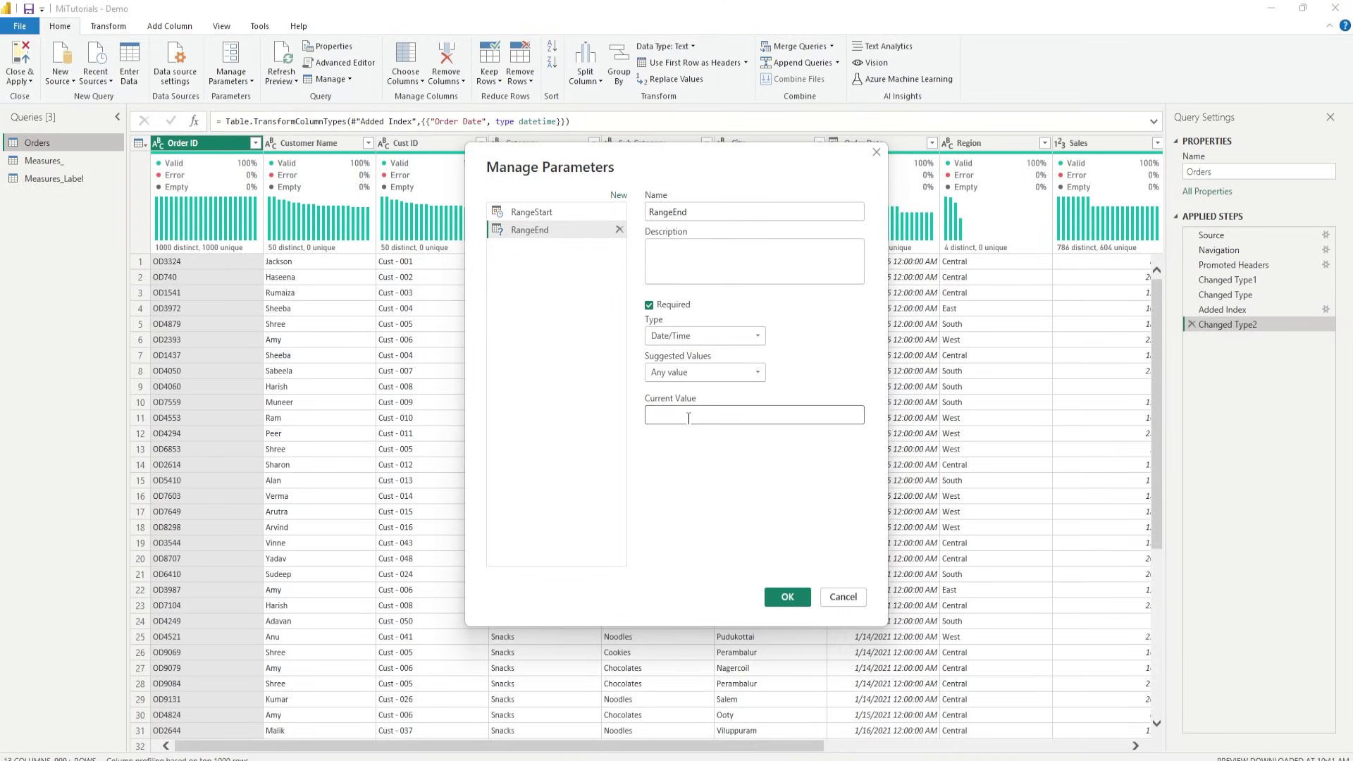
pyautogui.write('1-06-2025')
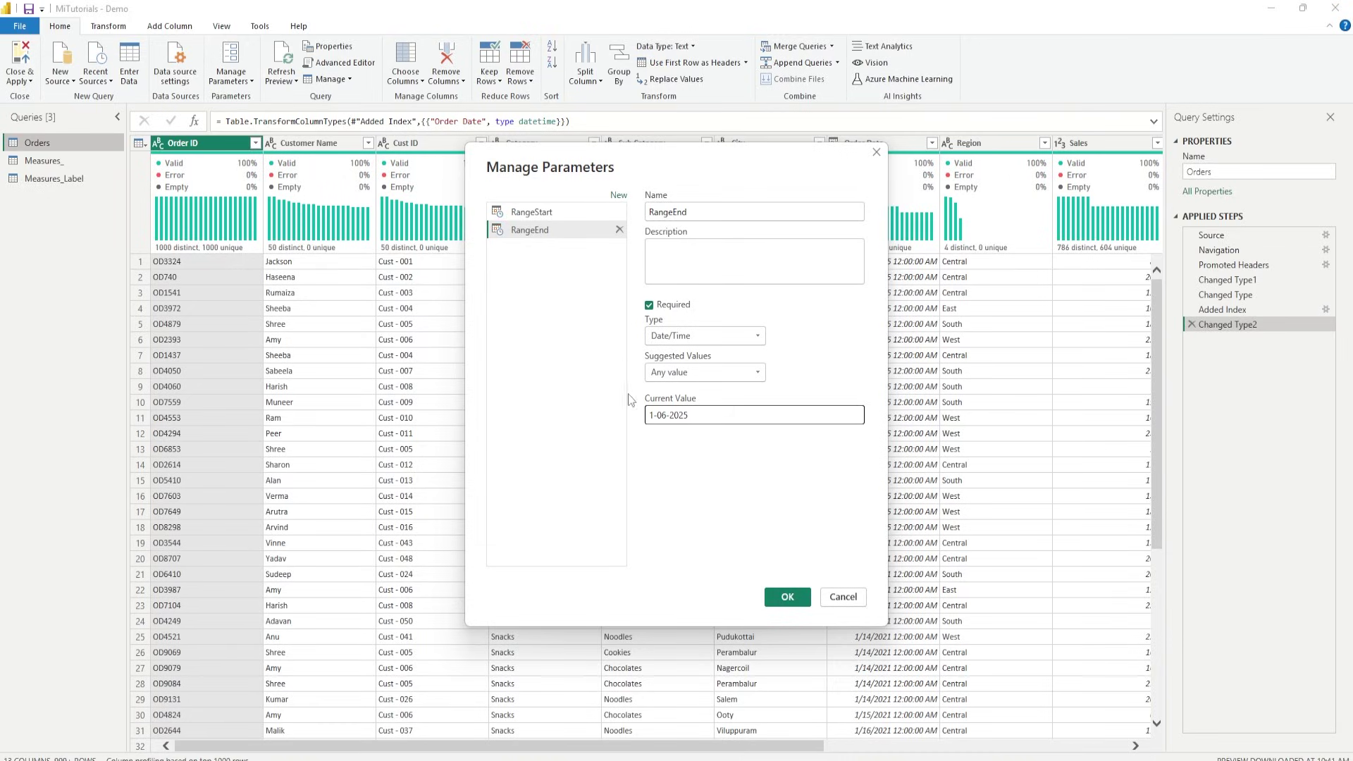
pyautogui.moveTo(721, 417); pyautogui.dragTo(611, 423)
pyautogui.click(720, 477)
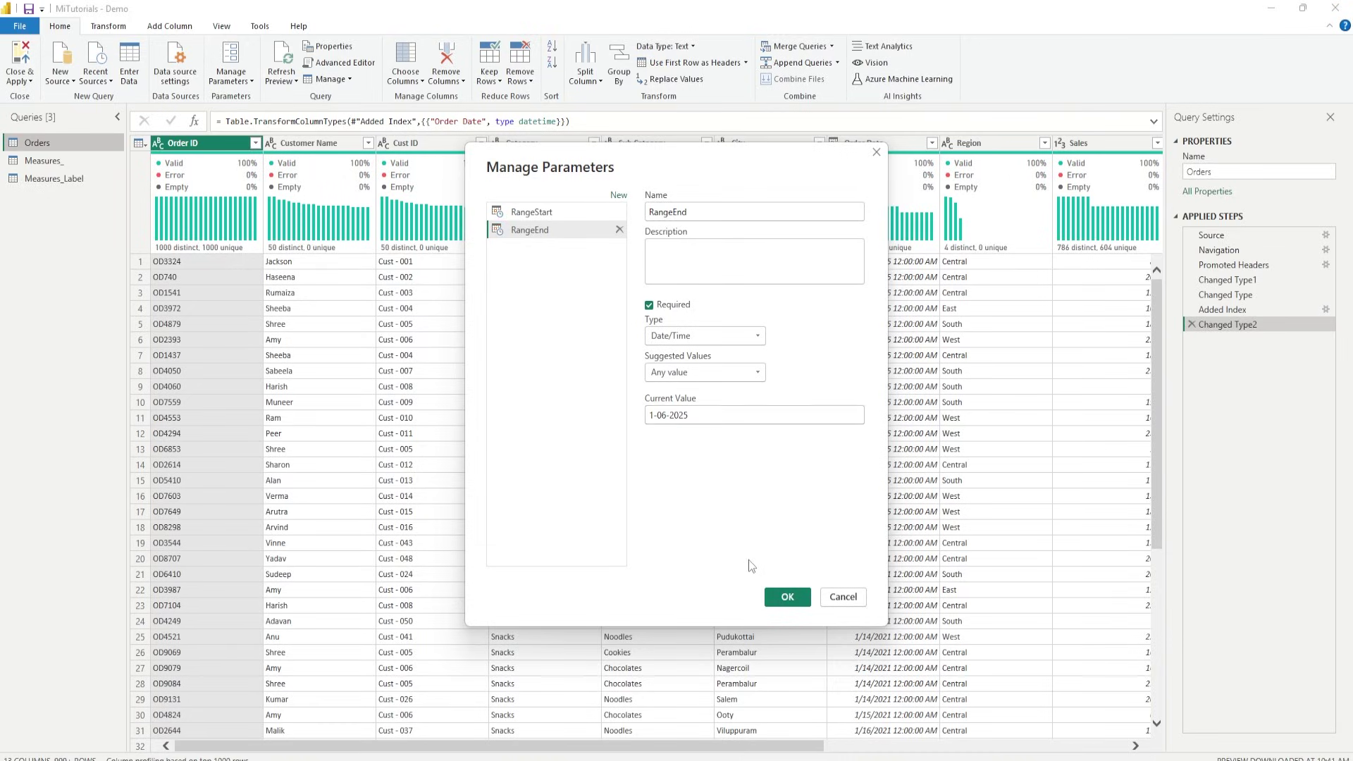
# - Show the Orders query's data and change the Order Date column type to Date/Time
pyautogui.click(787, 597)
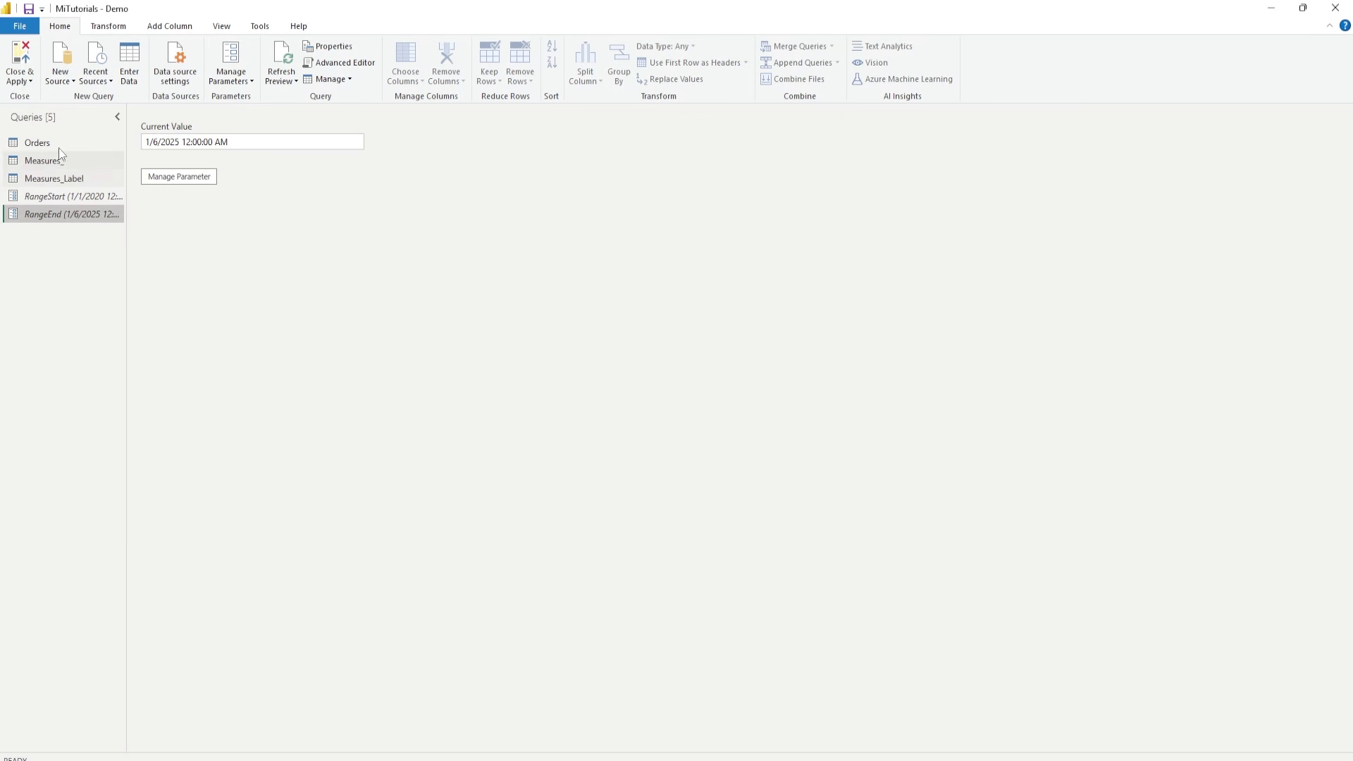
pyautogui.click(55, 146)
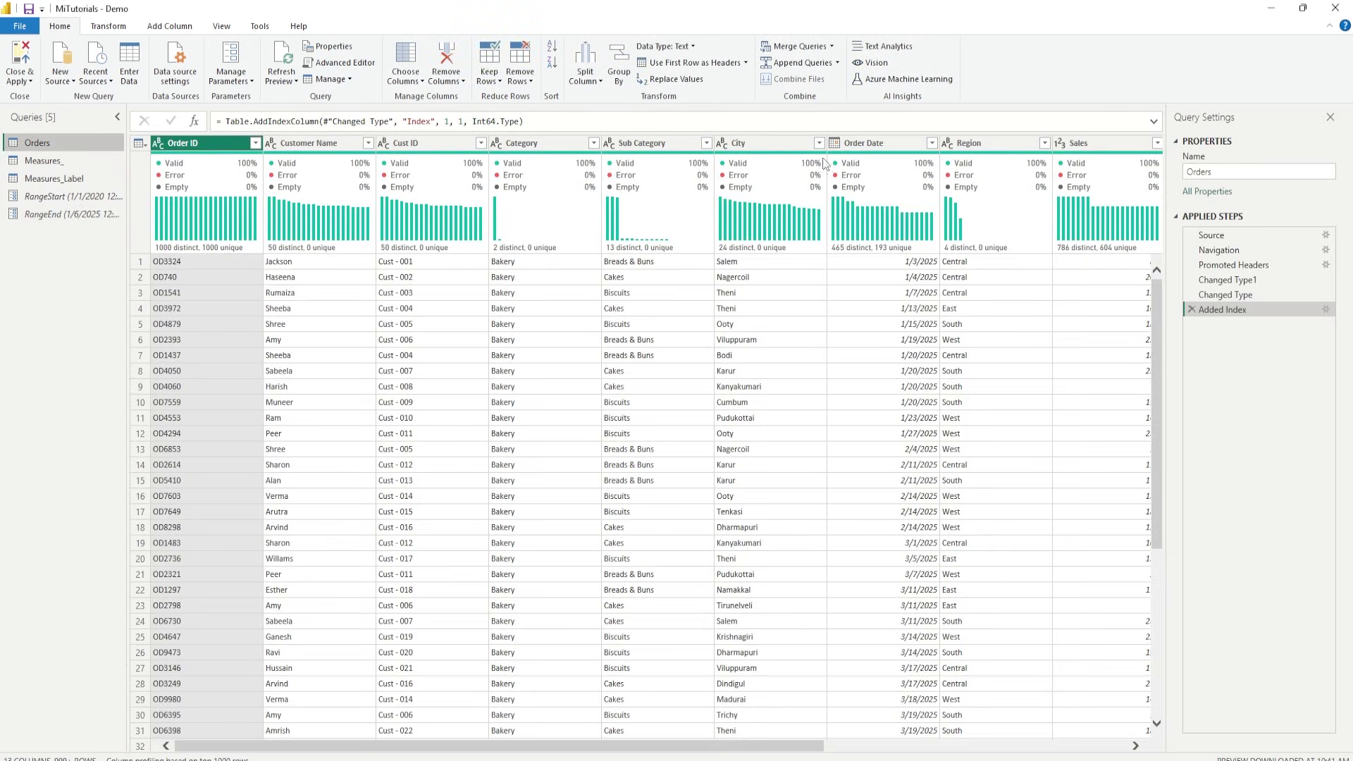
pyautogui.click(881, 142)
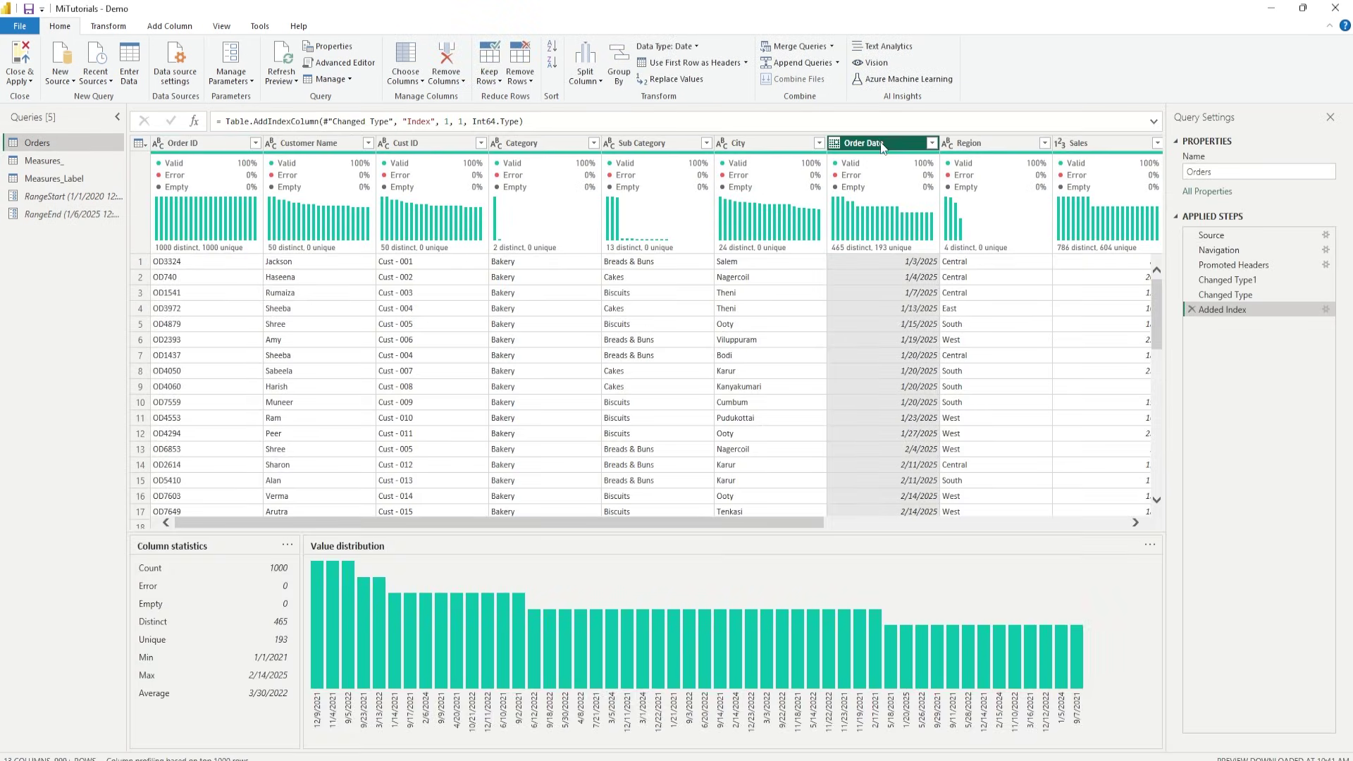
pyautogui.moveTo(859, 209)
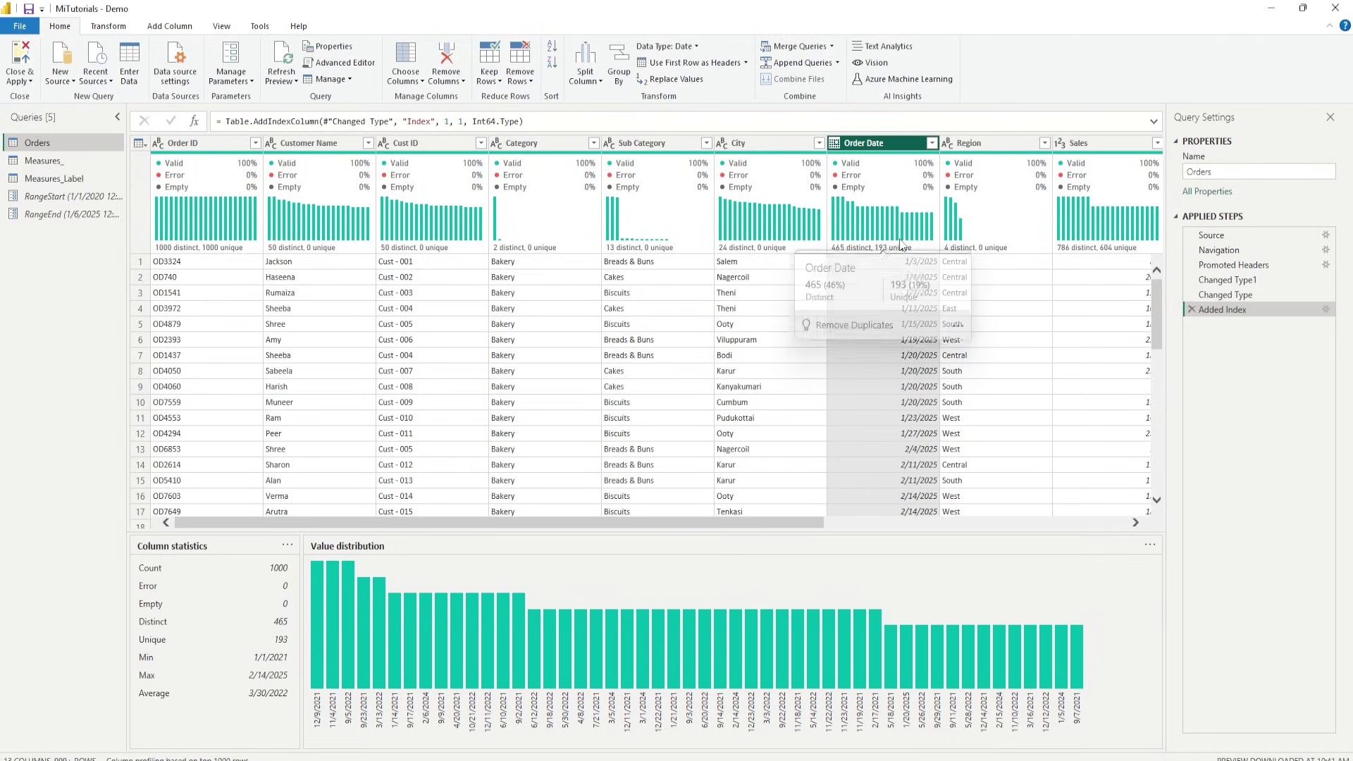
pyautogui.click(932, 143)
pyautogui.moveTo(753, 254)
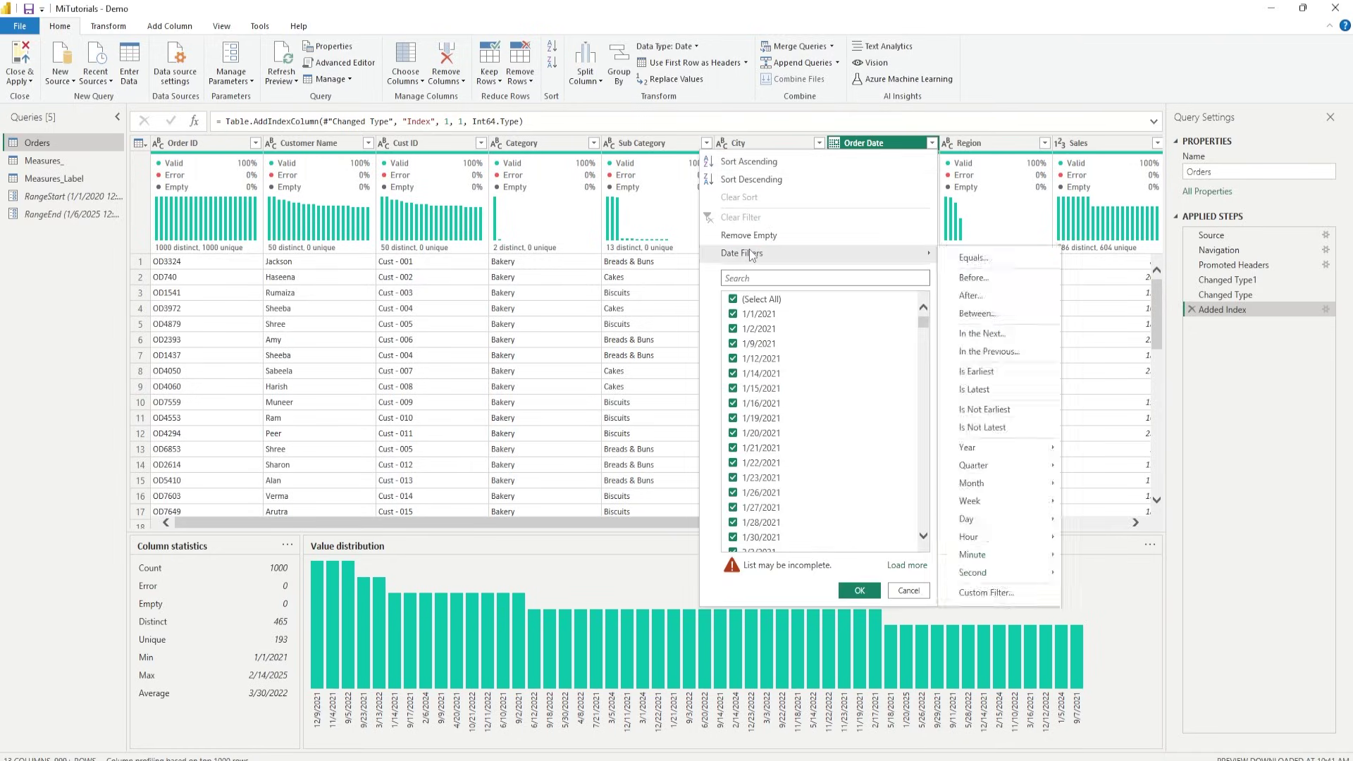
pyautogui.click(1005, 595)
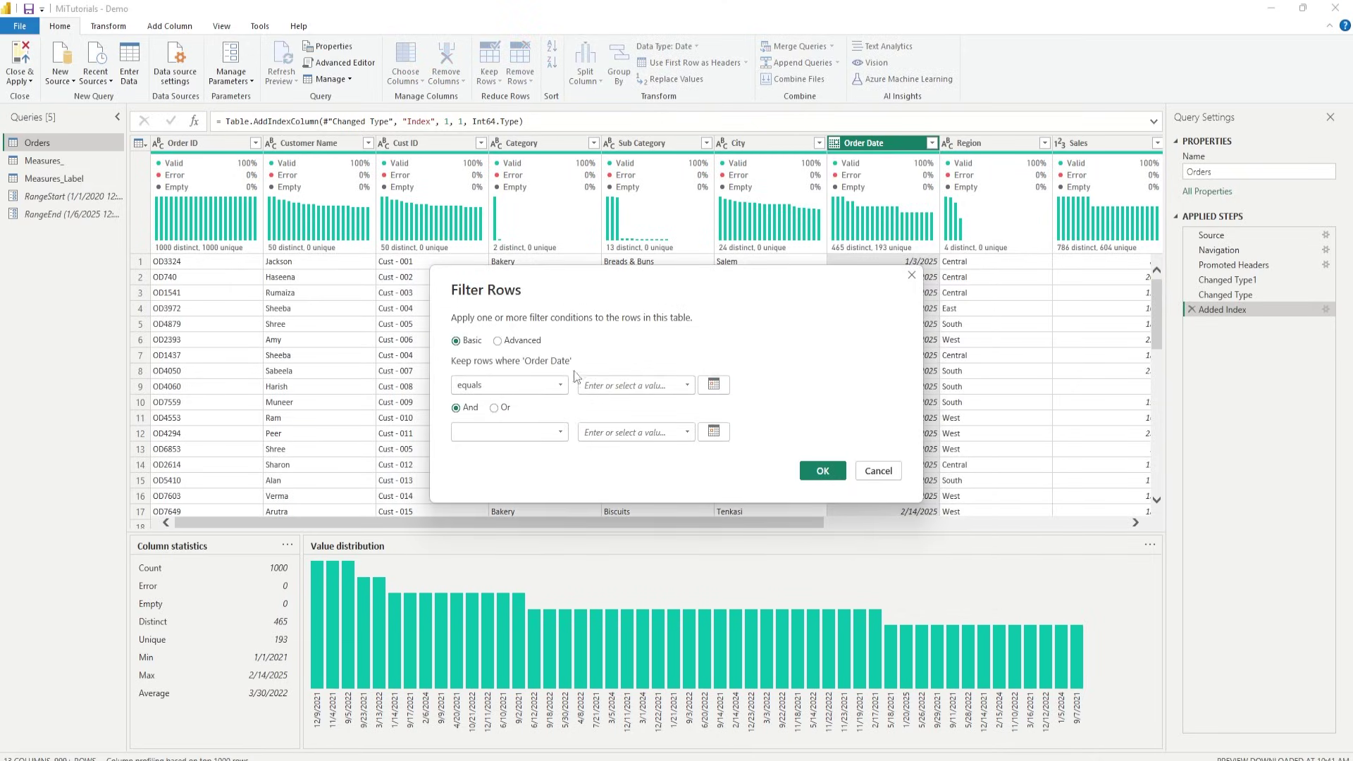
pyautogui.click(874, 474)
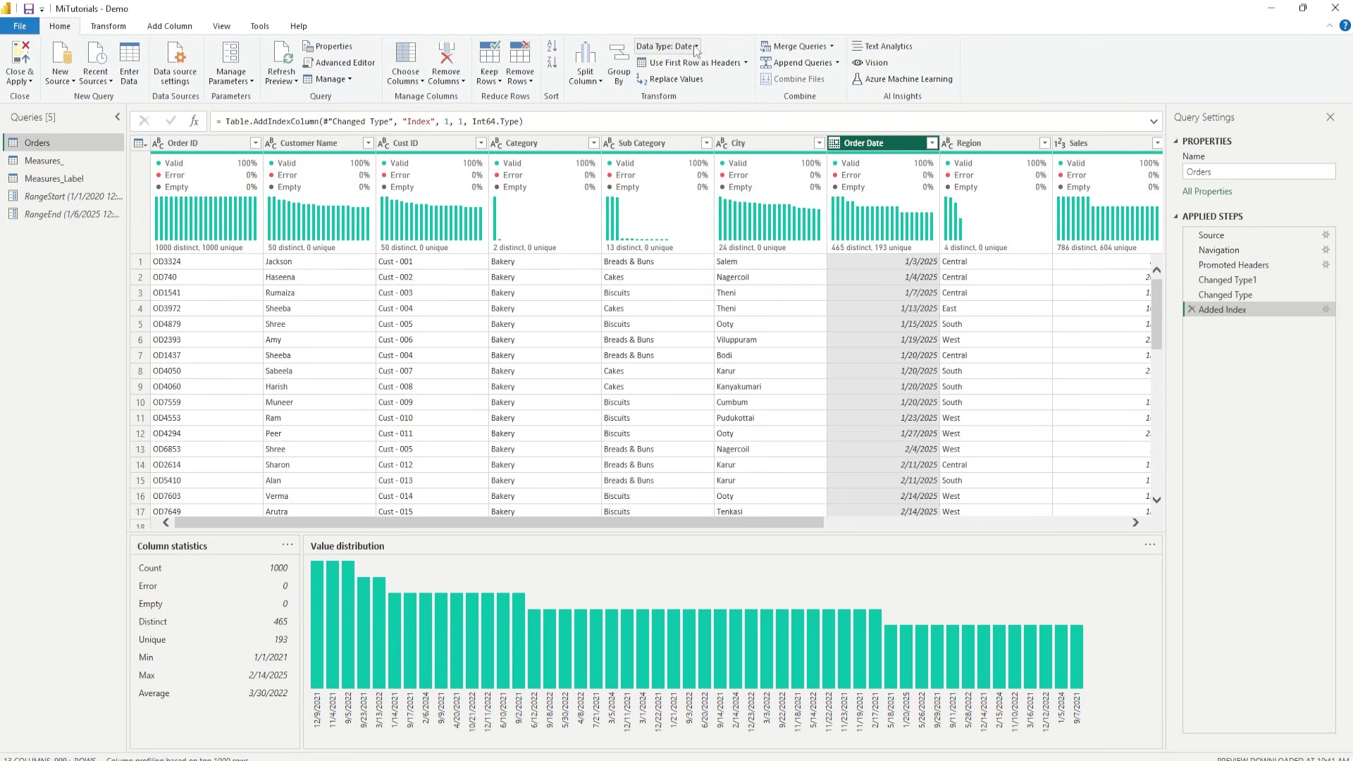
pyautogui.click(665, 46)
pyautogui.click(659, 130)
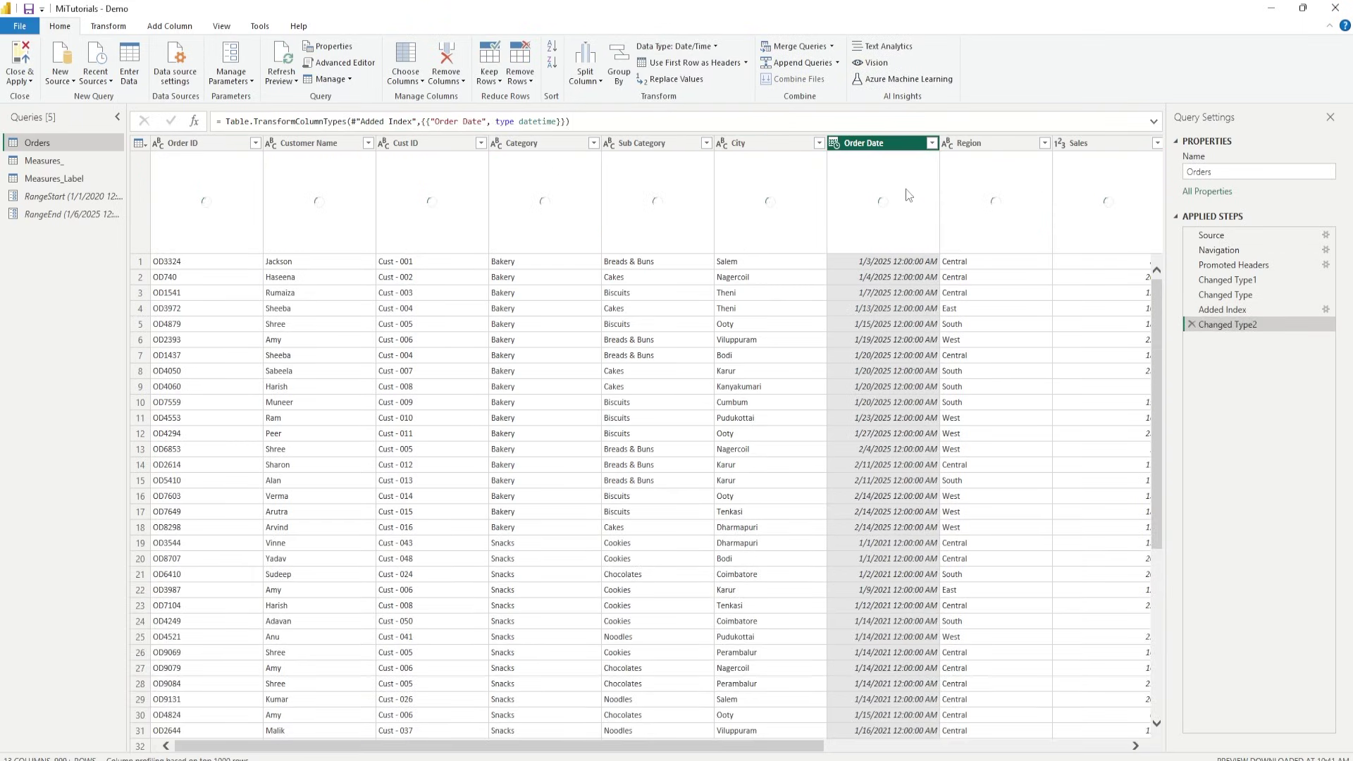
# - Start a custom Order Date filter keeping dates after or equal to RangeStart
pyautogui.moveTo(911, 231)
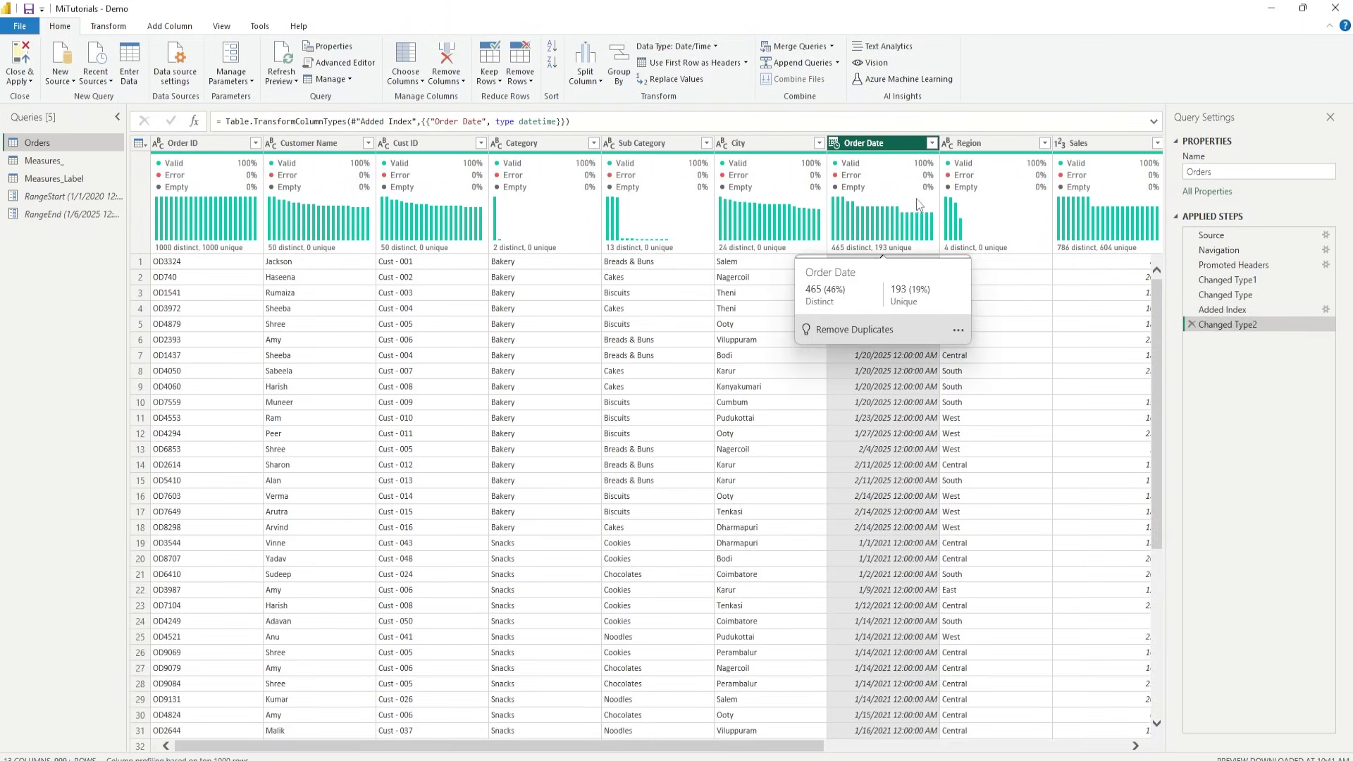
pyautogui.click(931, 144)
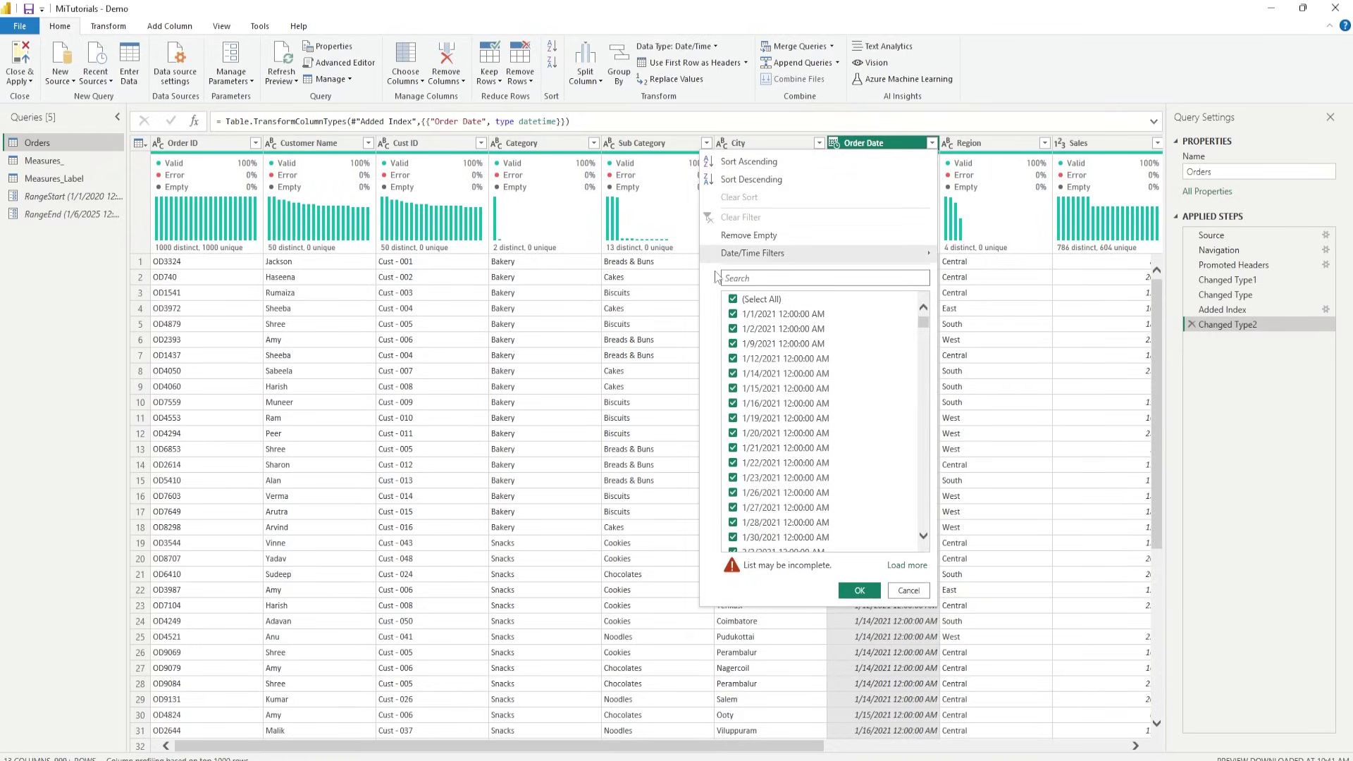
pyautogui.click(988, 598)
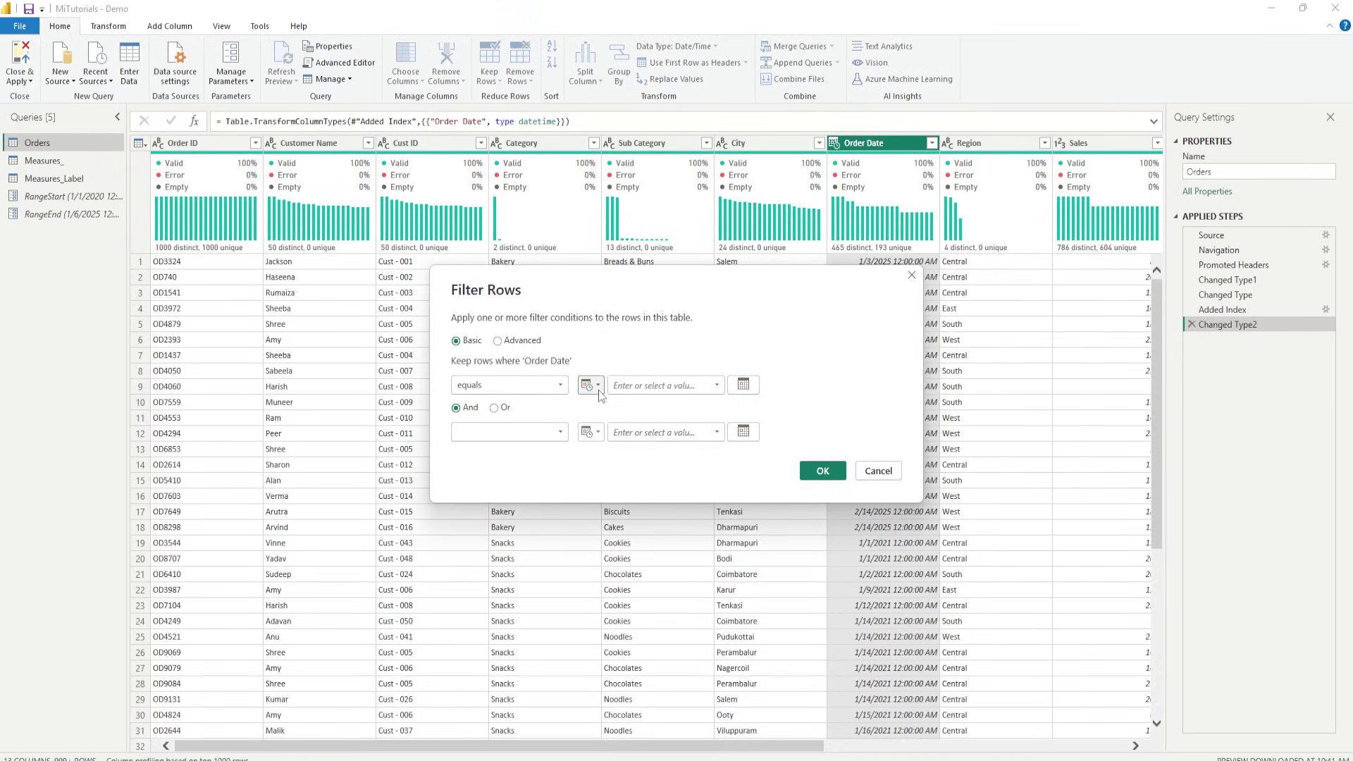
pyautogui.click(560, 388)
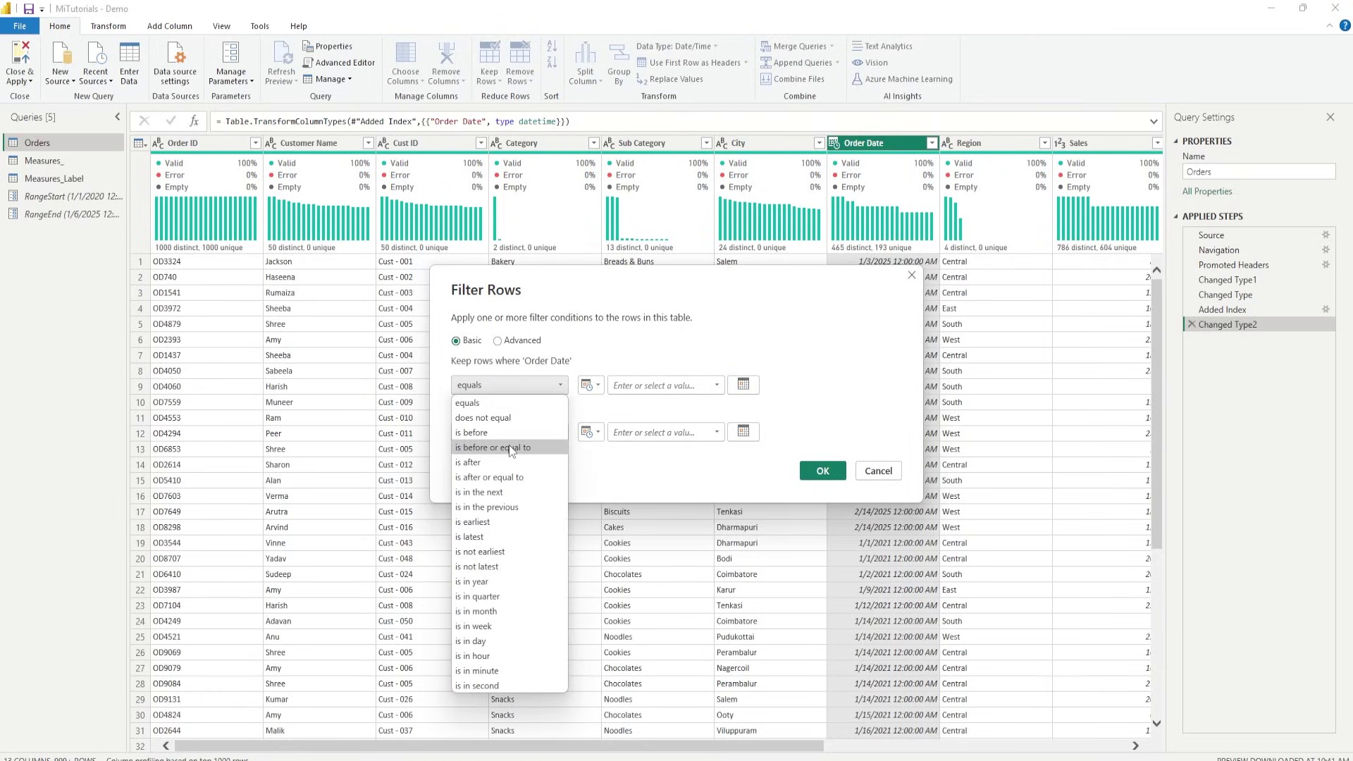
pyautogui.click(510, 478)
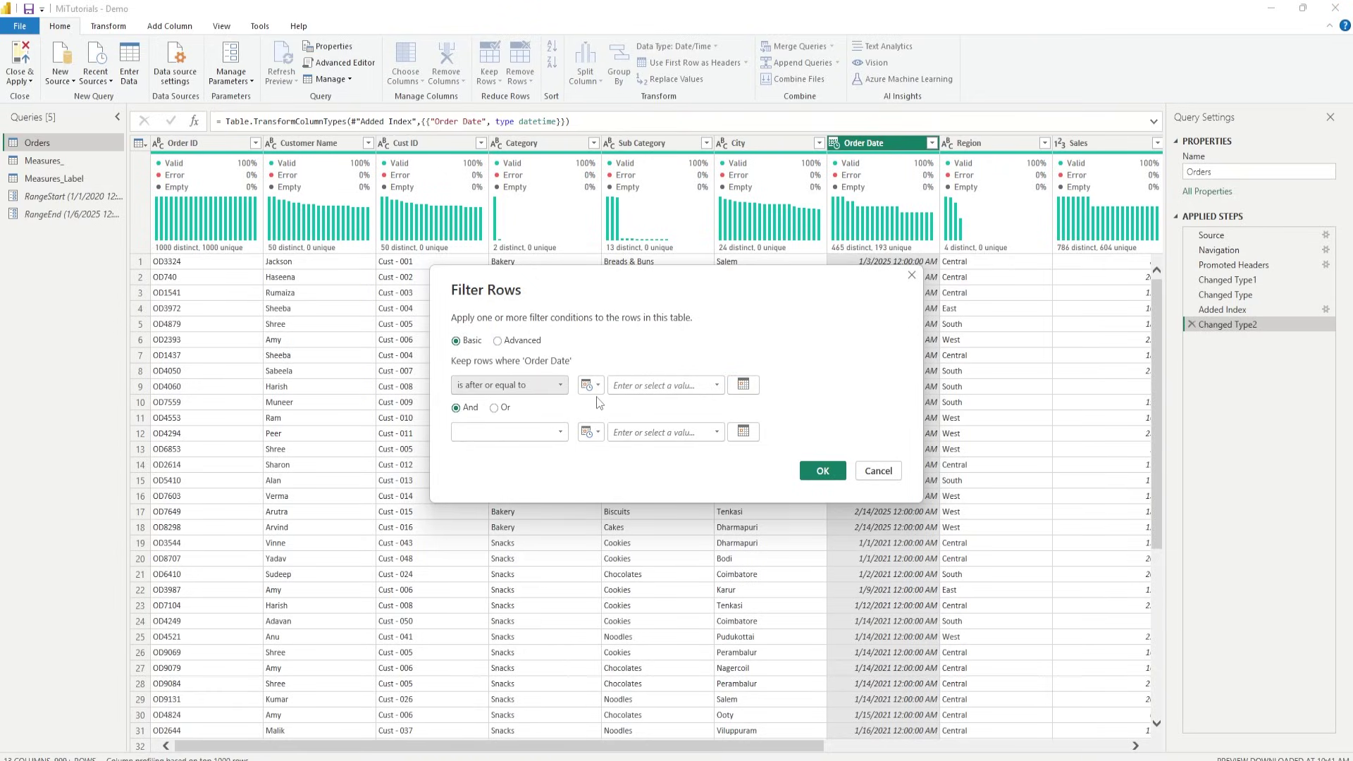
pyautogui.click(591, 385)
pyautogui.click(638, 417)
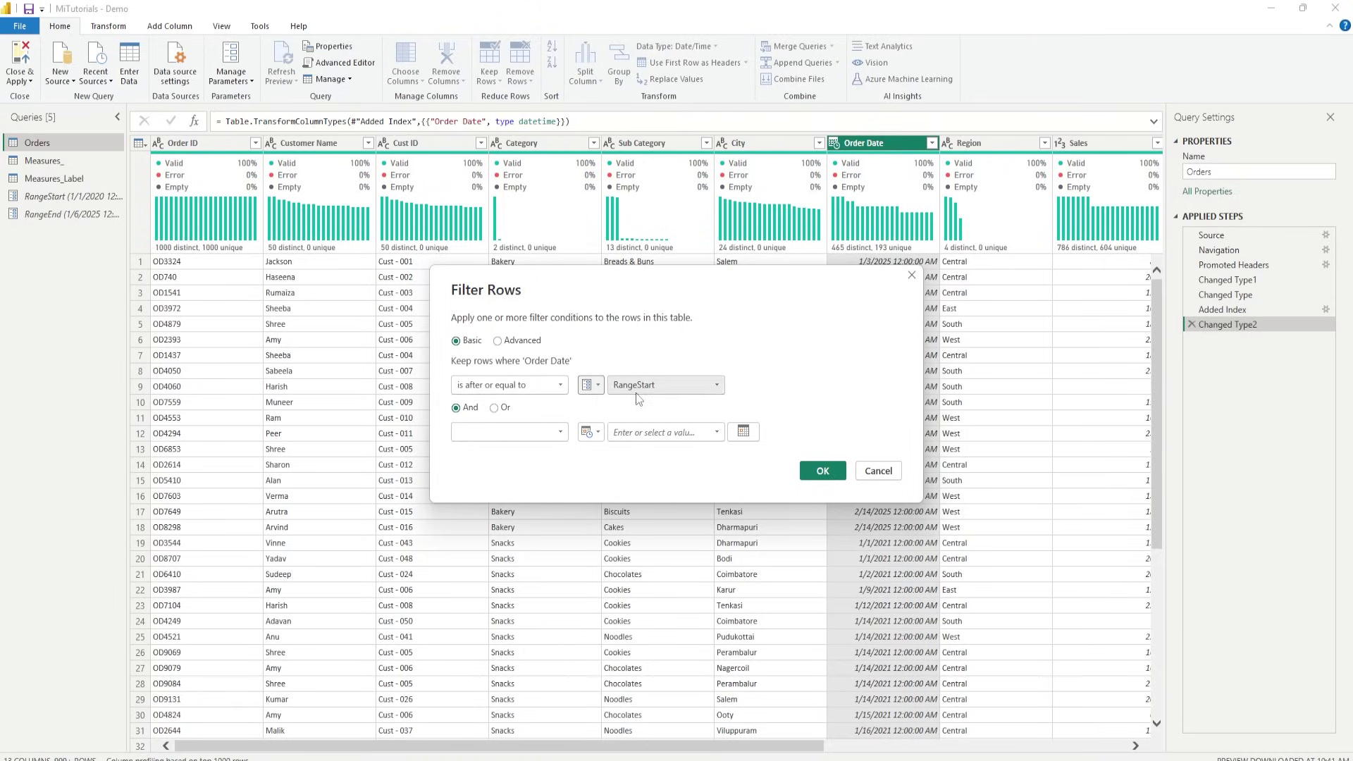
# - Add the is-before RangeEnd condition, apply the filter, and Close & Apply
pyautogui.click(556, 432)
pyautogui.click(470, 494)
pyautogui.click(588, 432)
pyautogui.click(607, 477)
pyautogui.click(666, 432)
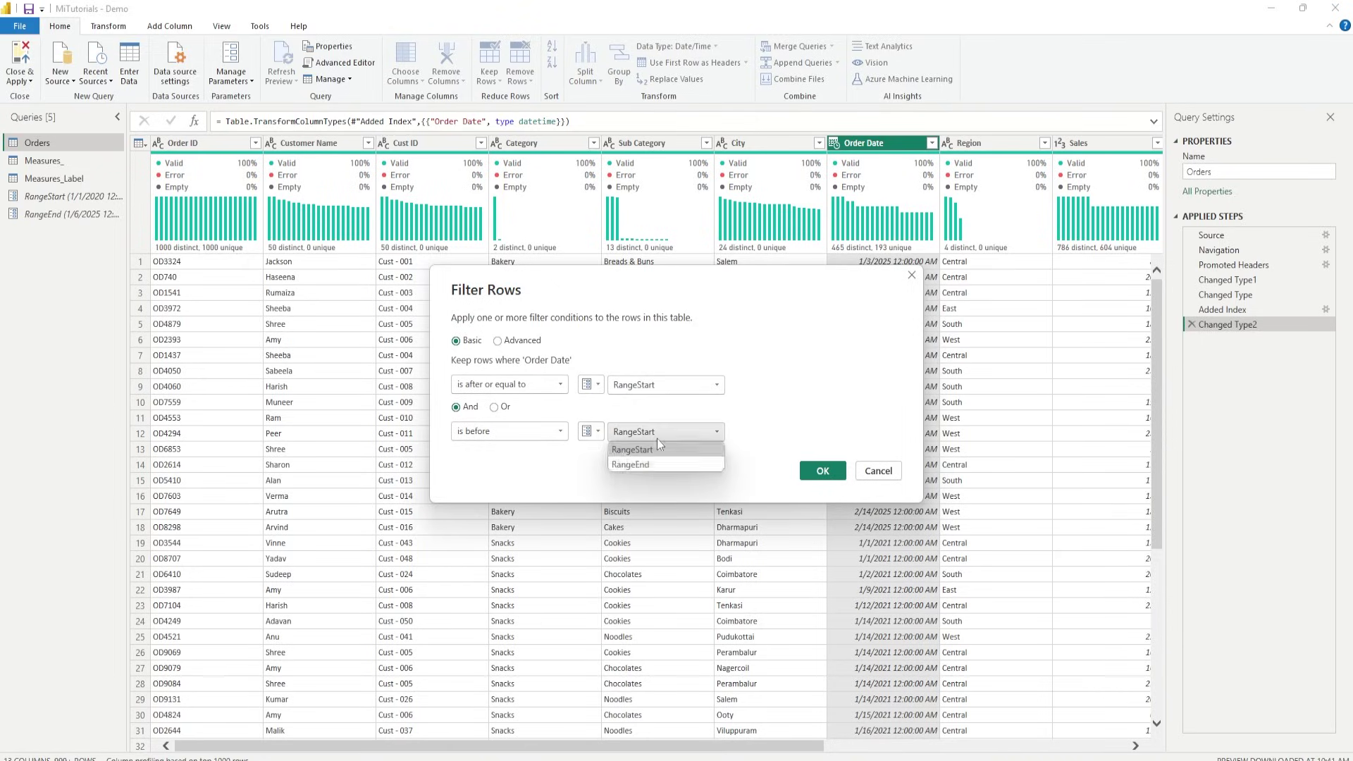
pyautogui.click(663, 469)
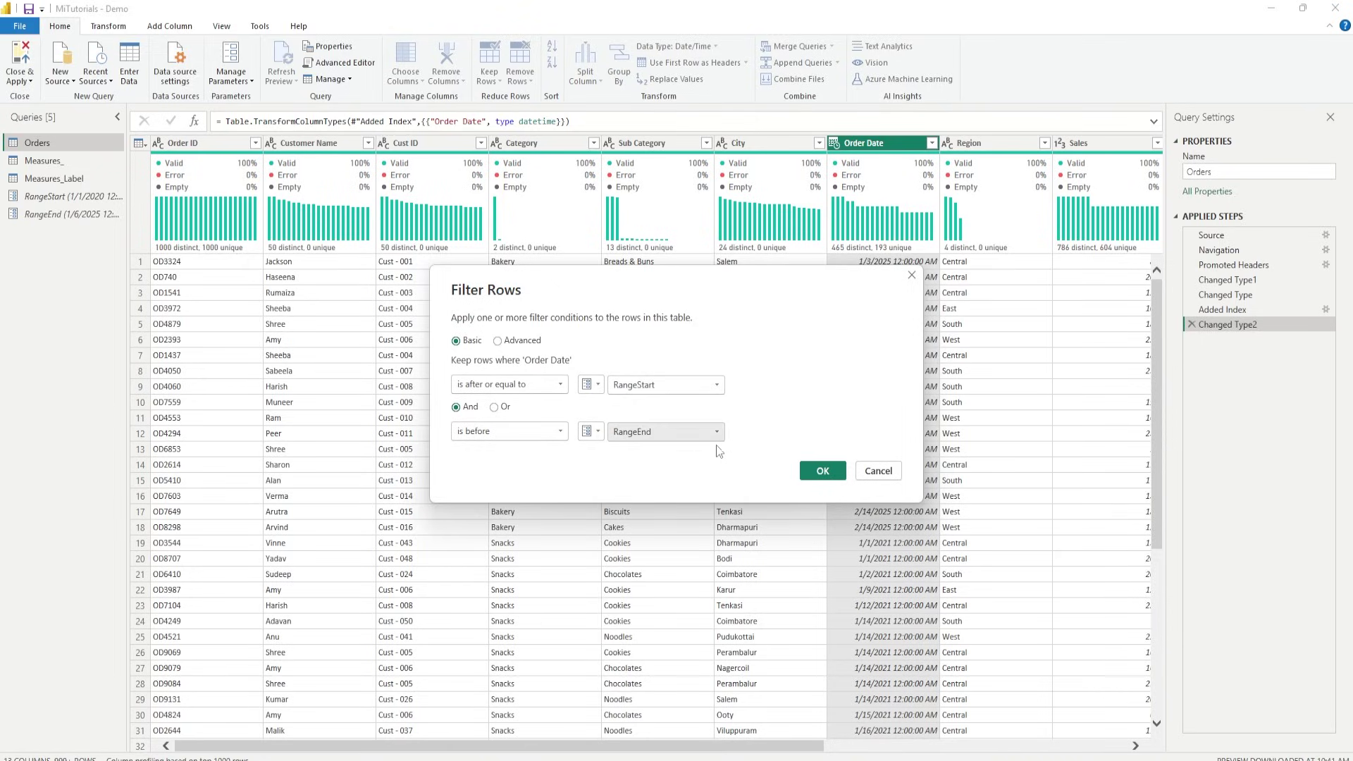
pyautogui.click(822, 471)
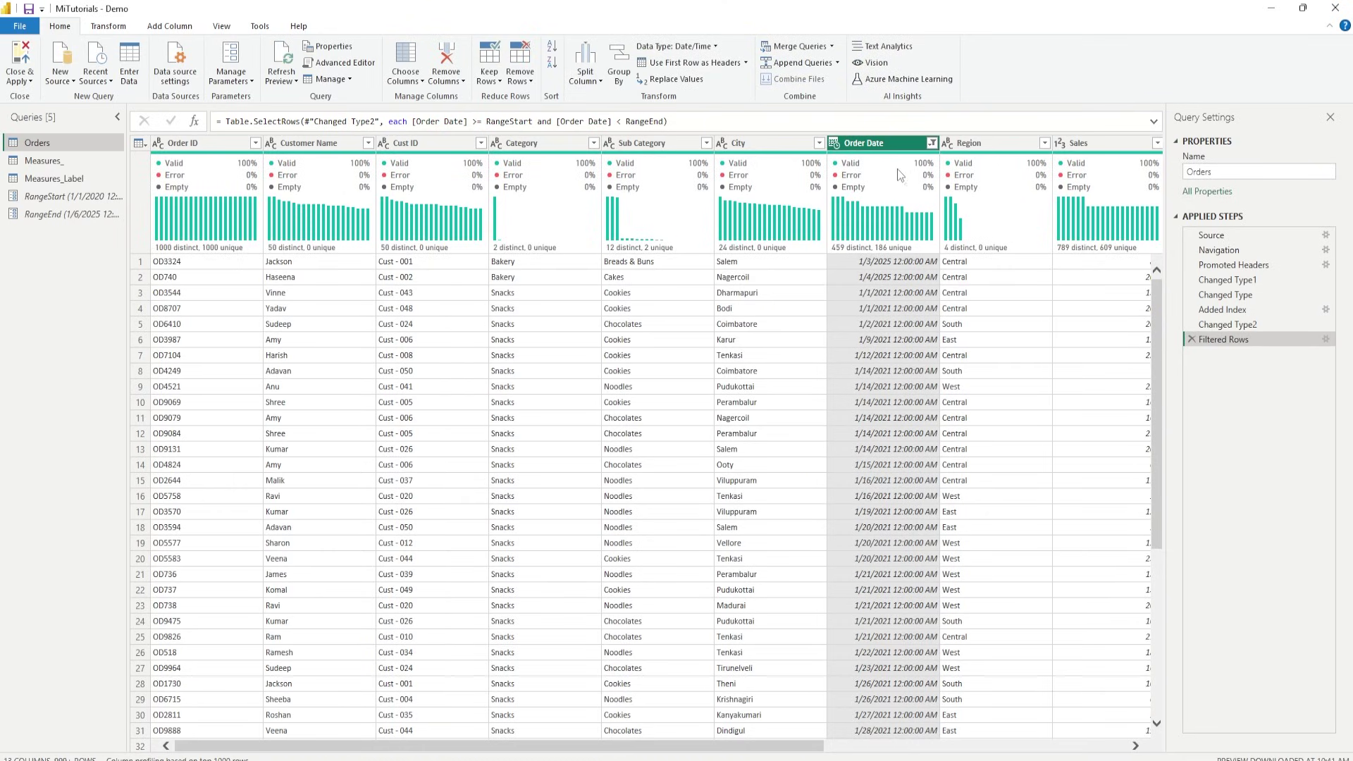
pyautogui.click(31, 82)
pyautogui.click(51, 96)
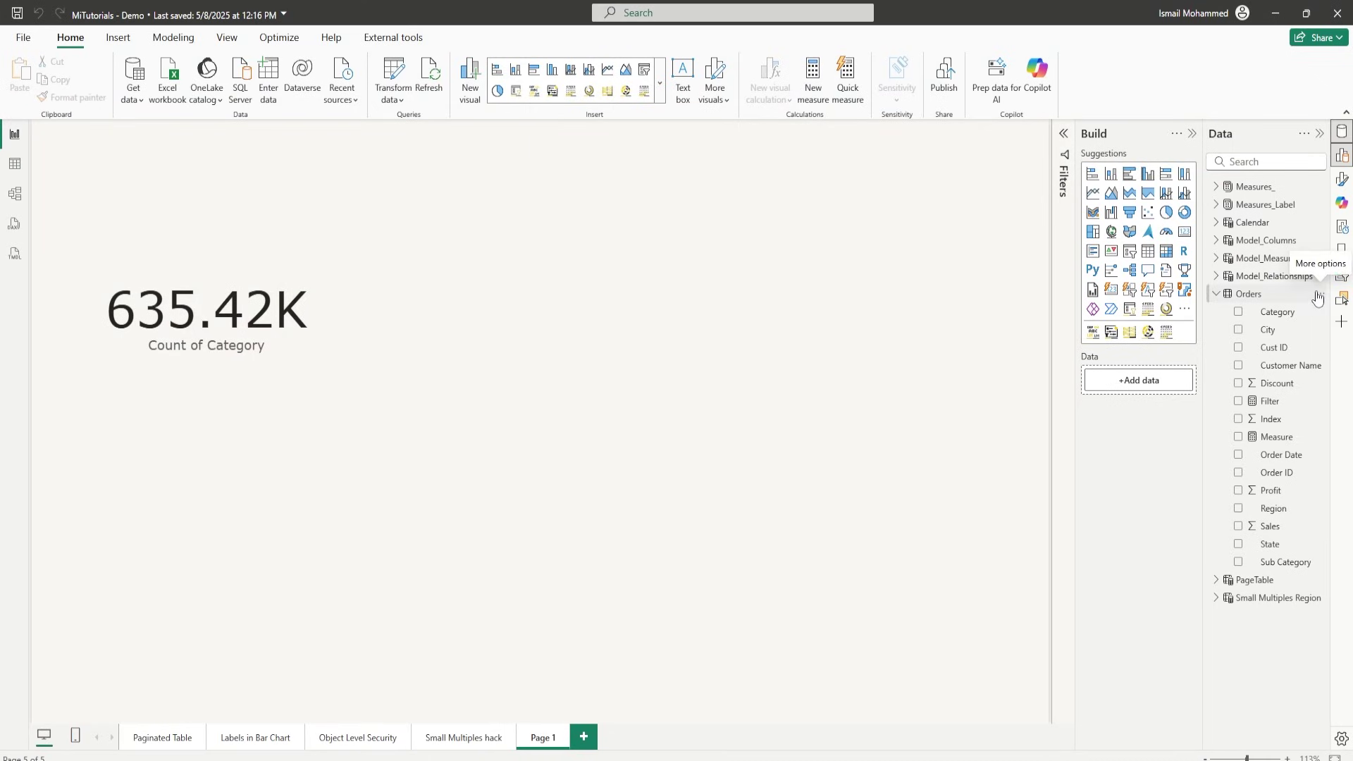
# - From Orders' More options, select Orders and switch on Incrementally refresh this table
pyautogui.click(1321, 295)
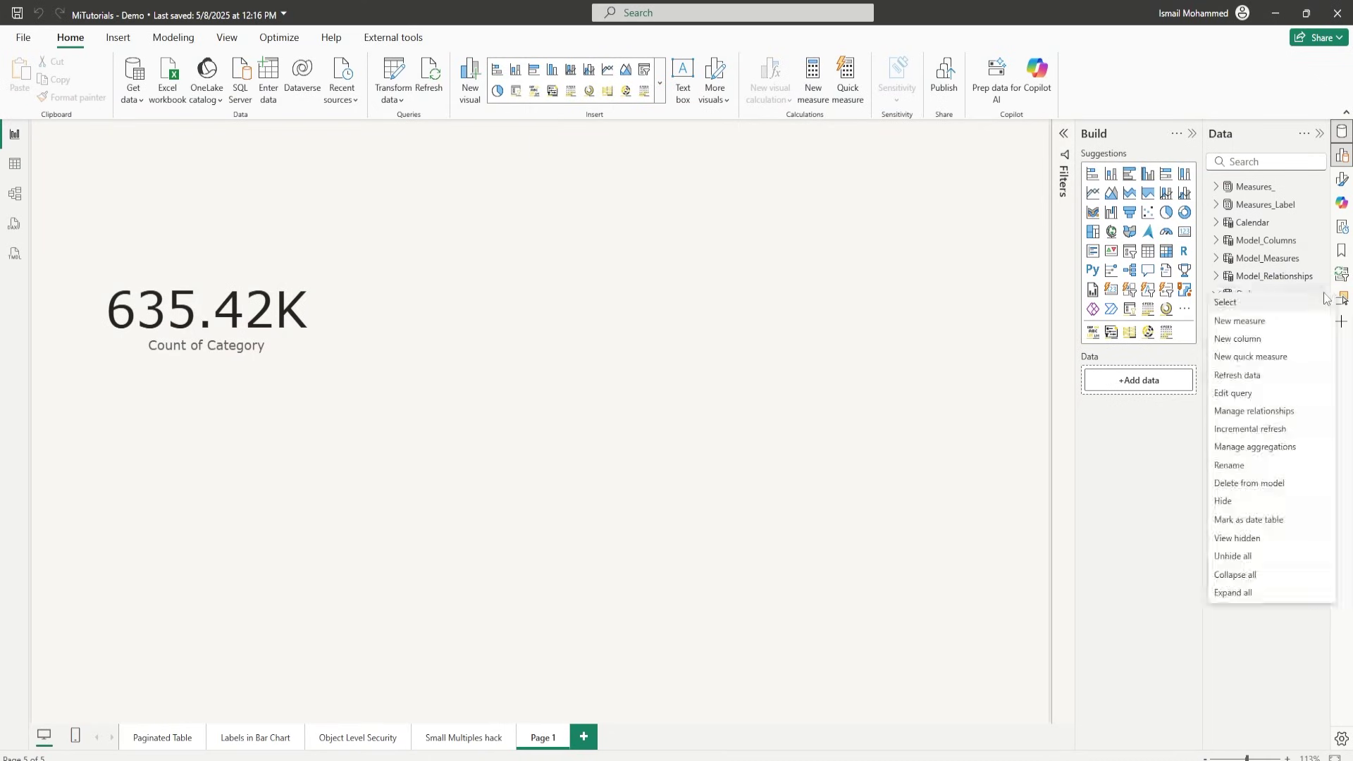
pyautogui.click(1257, 438)
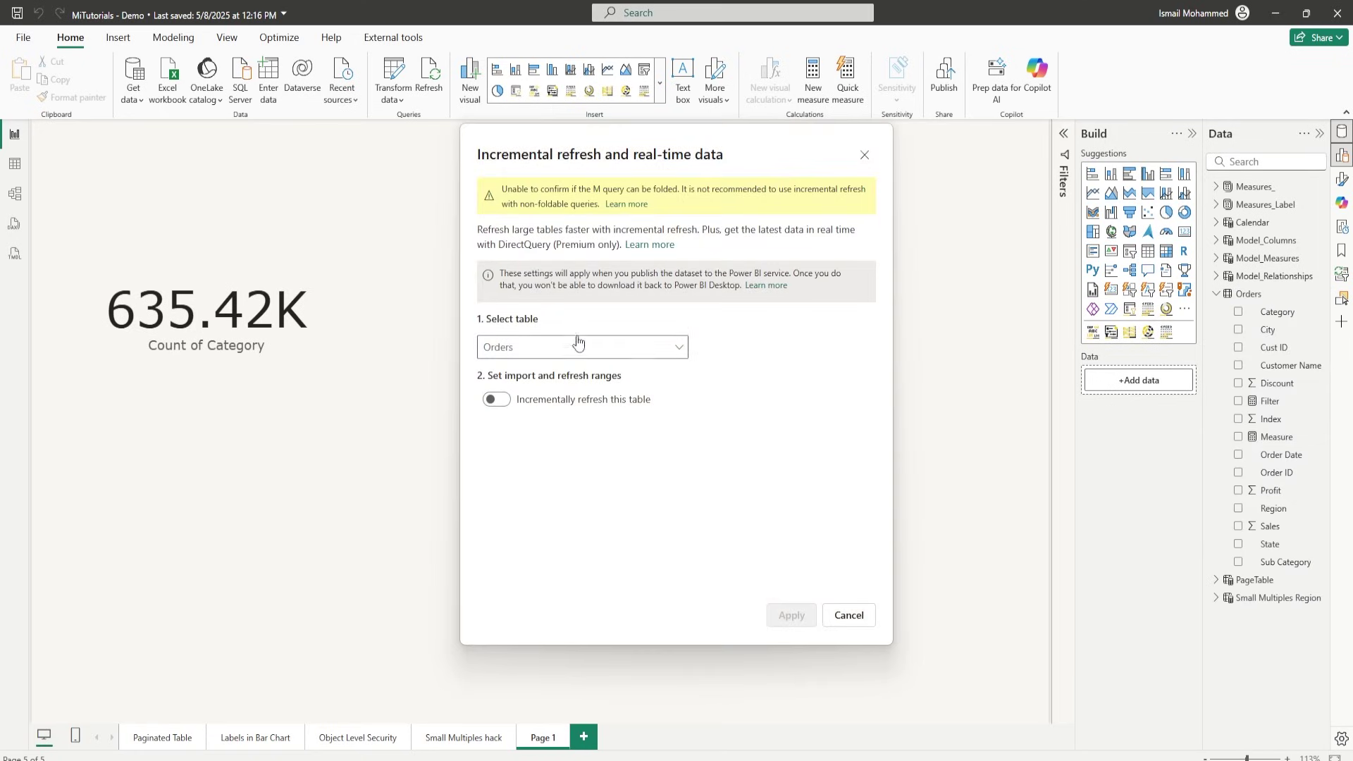
pyautogui.click(658, 350)
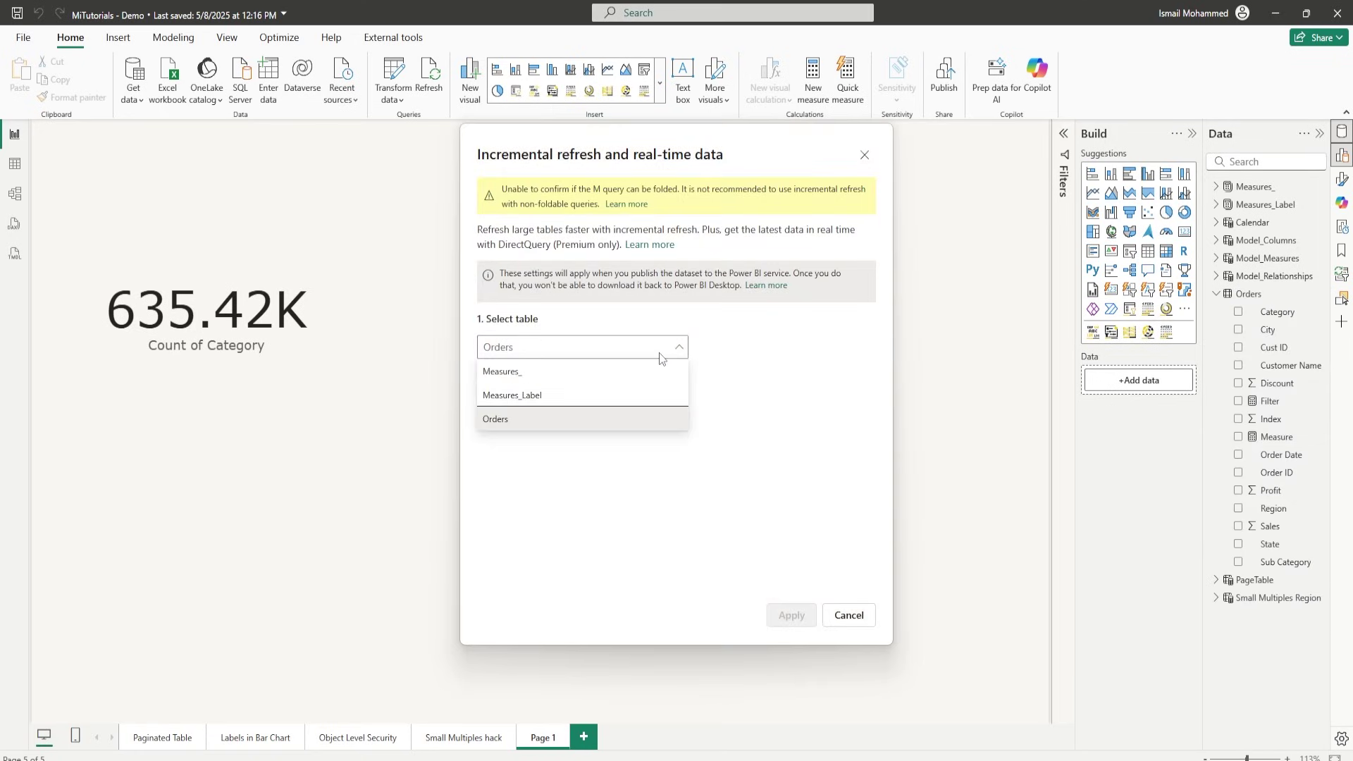
pyautogui.click(504, 421)
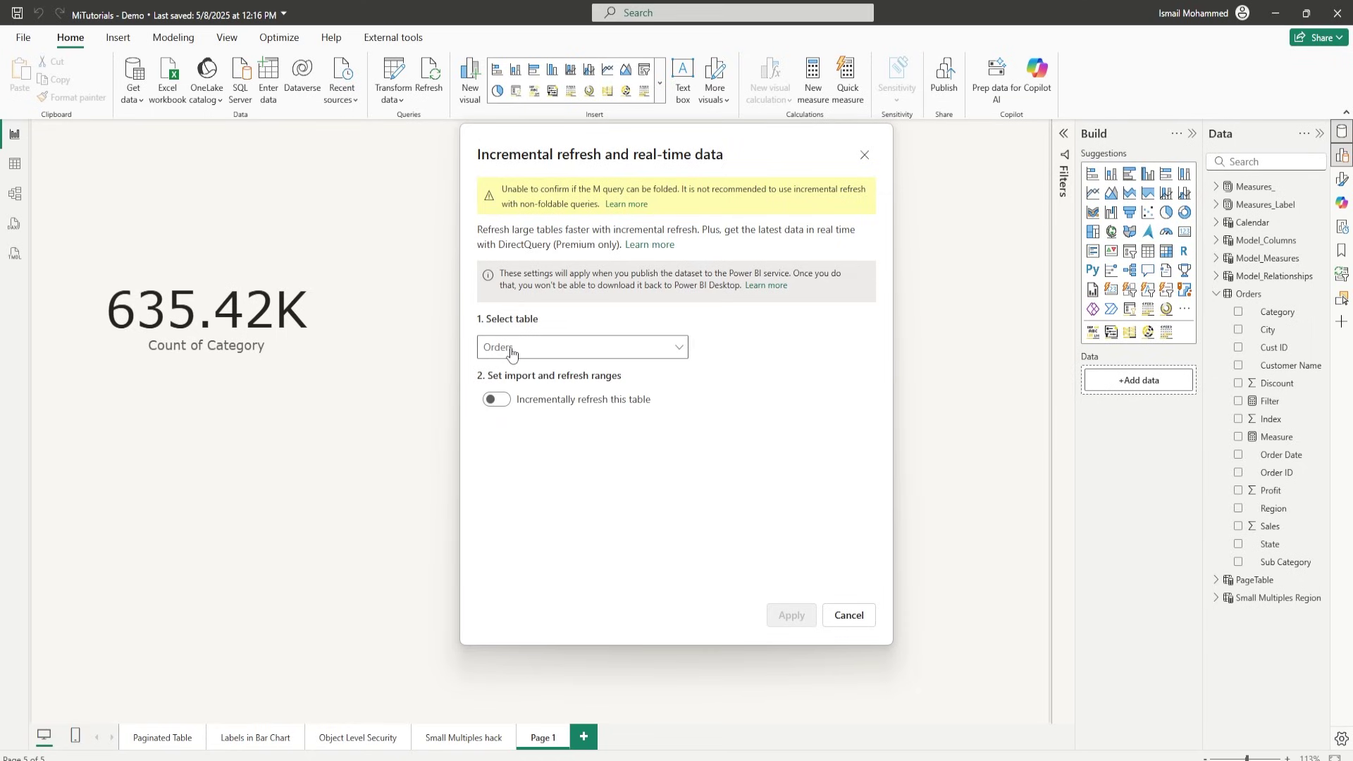
pyautogui.click(495, 399)
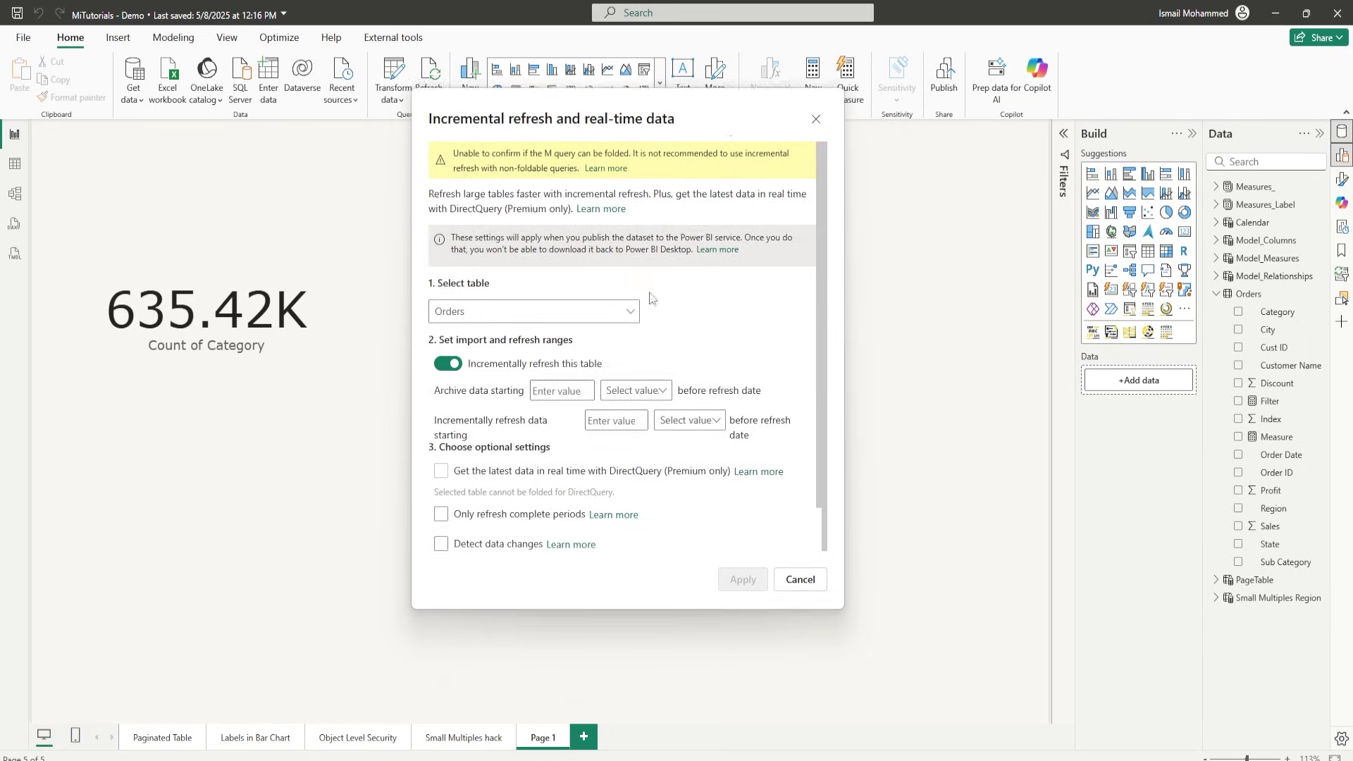
pyautogui.scroll(-2, 658, 335)
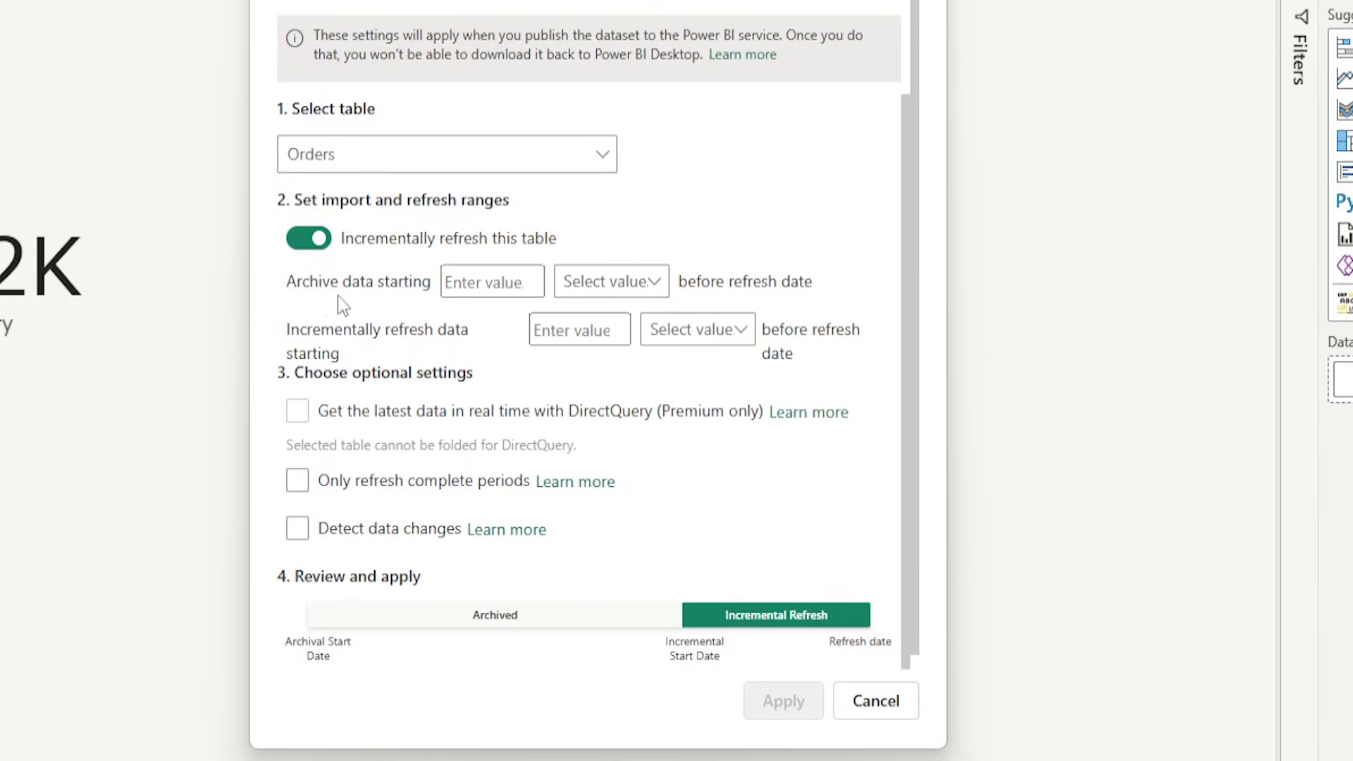
# - Set archive data starting to 5 Years and incrementally refresh data starting to 1 Year
pyautogui.click(476, 288)
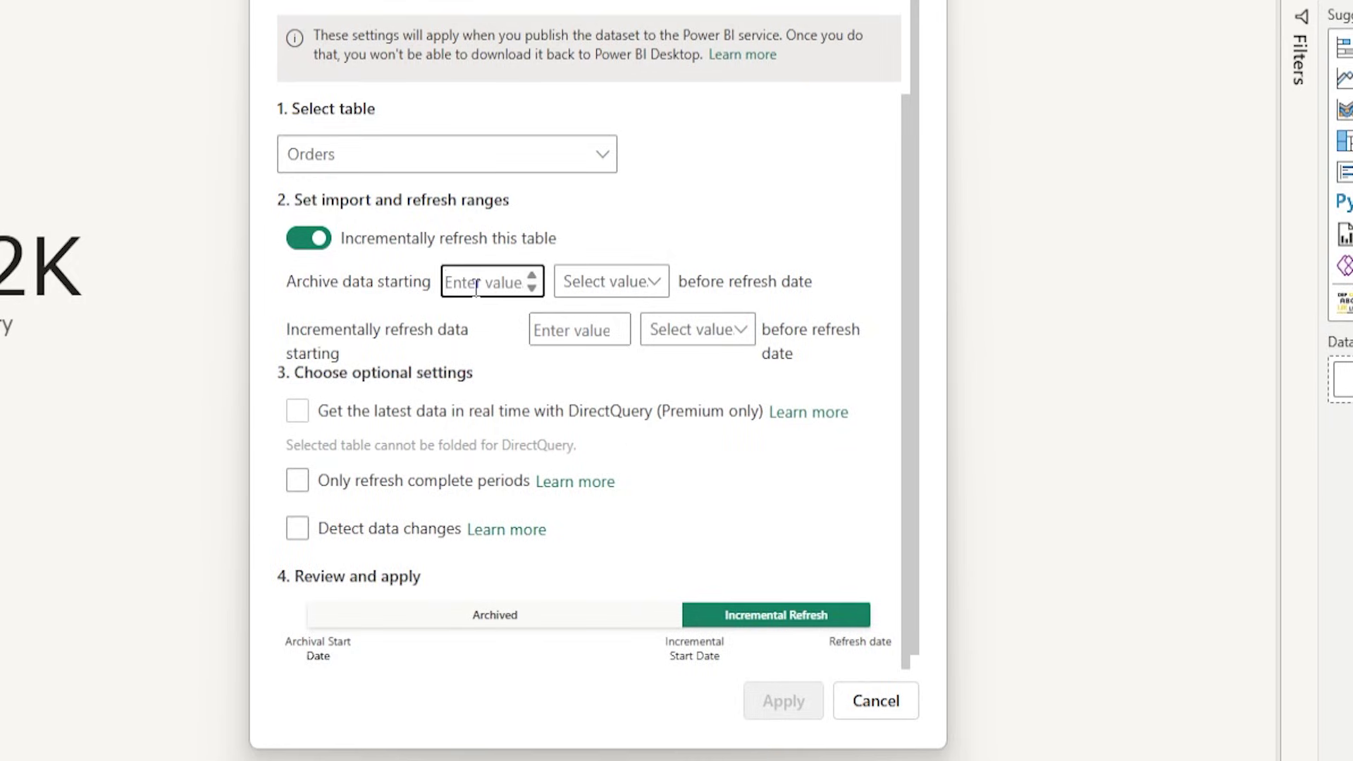
pyautogui.write('5')
pyautogui.click(643, 289)
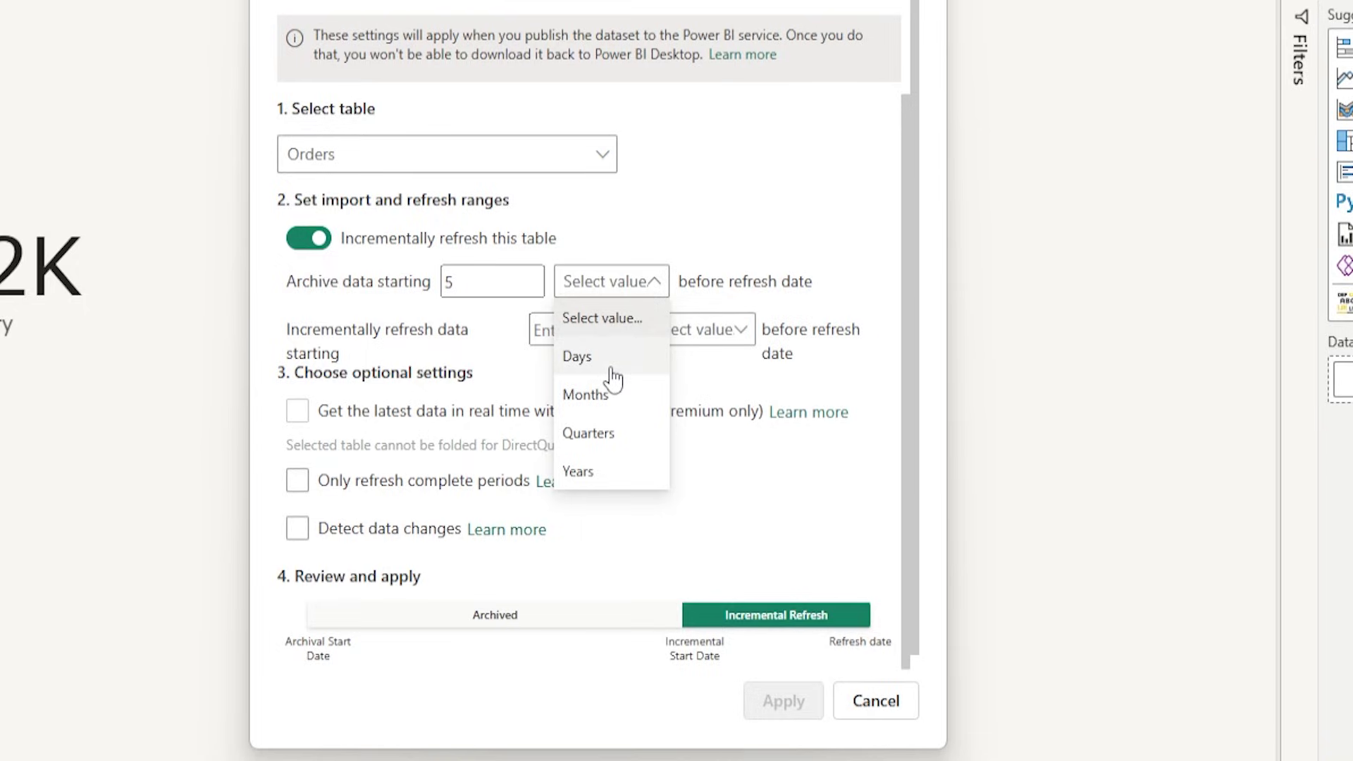
pyautogui.click(616, 479)
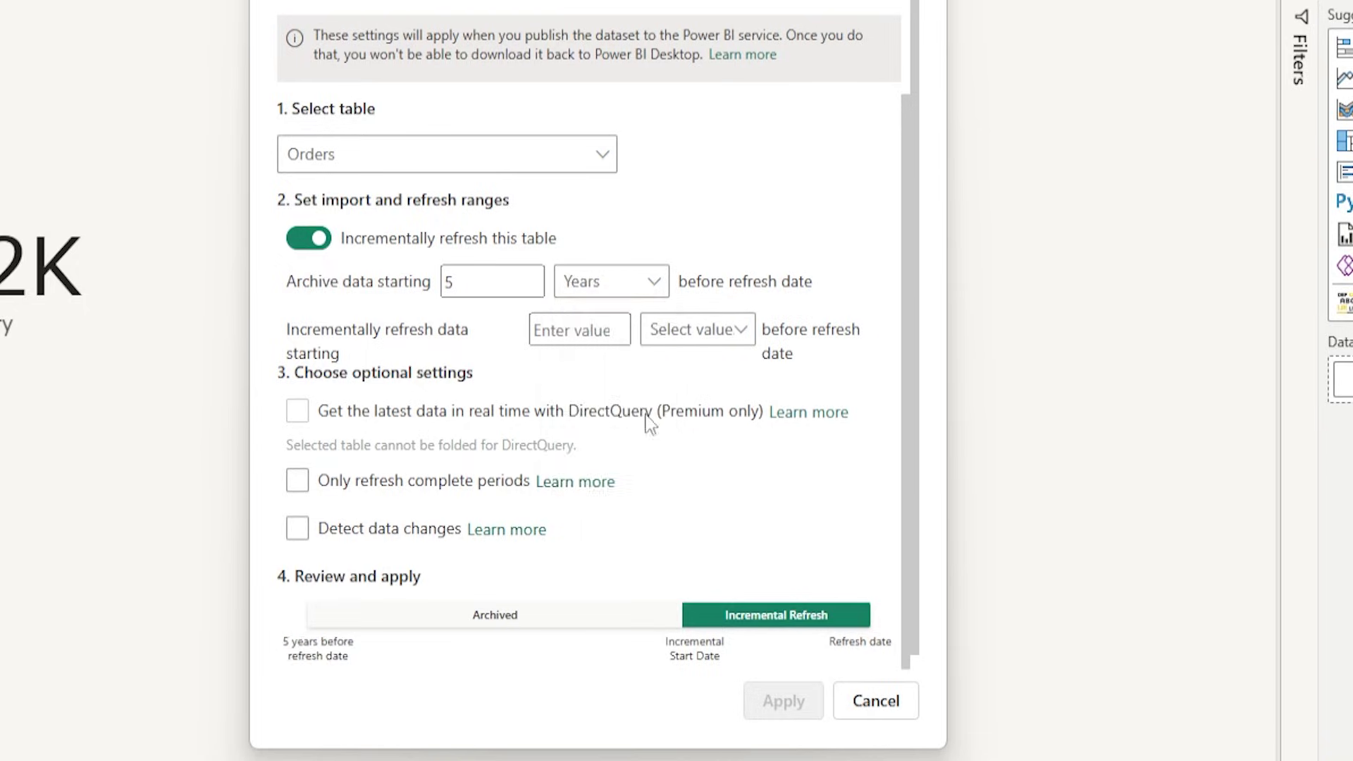
pyautogui.scroll(1, 733, 402)
pyautogui.scroll(-1, 734, 402)
pyautogui.click(568, 335)
pyautogui.write('1')
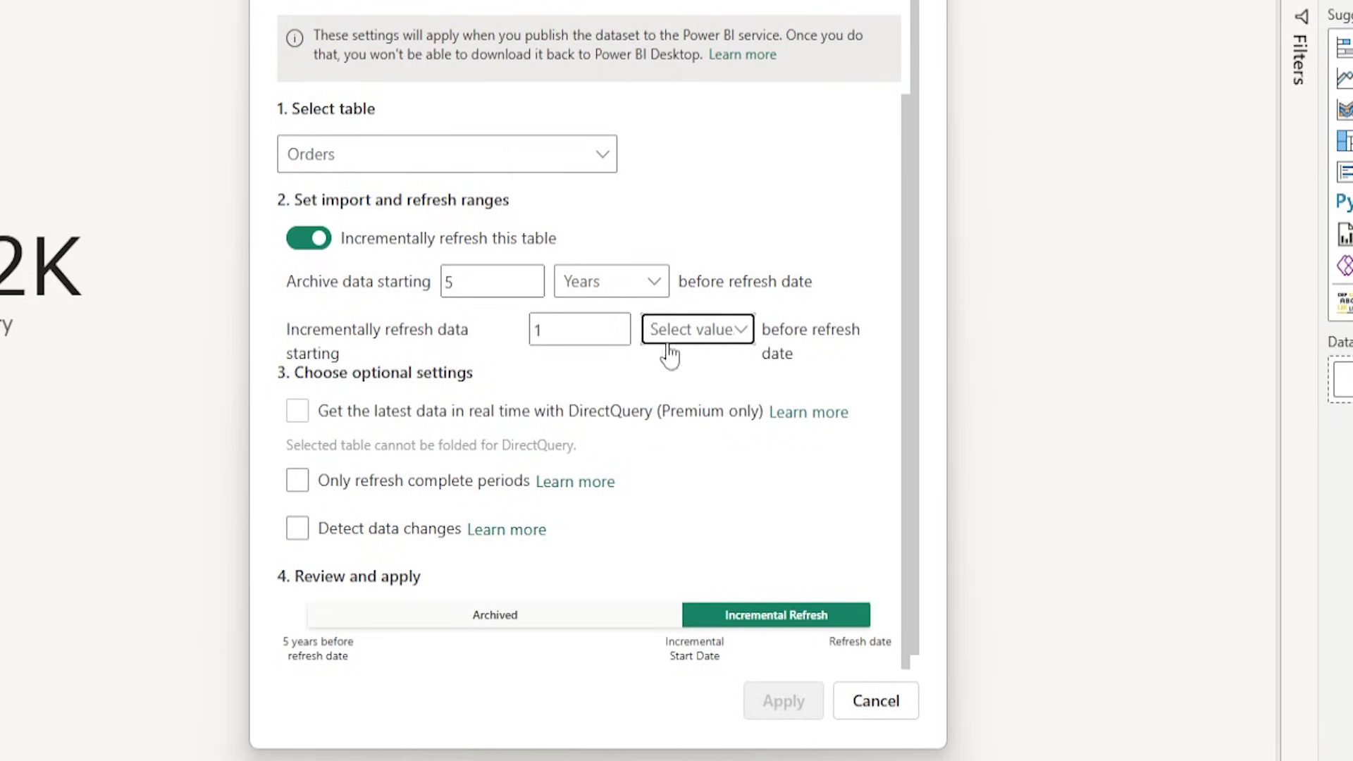
pyautogui.click(715, 337)
pyautogui.click(689, 525)
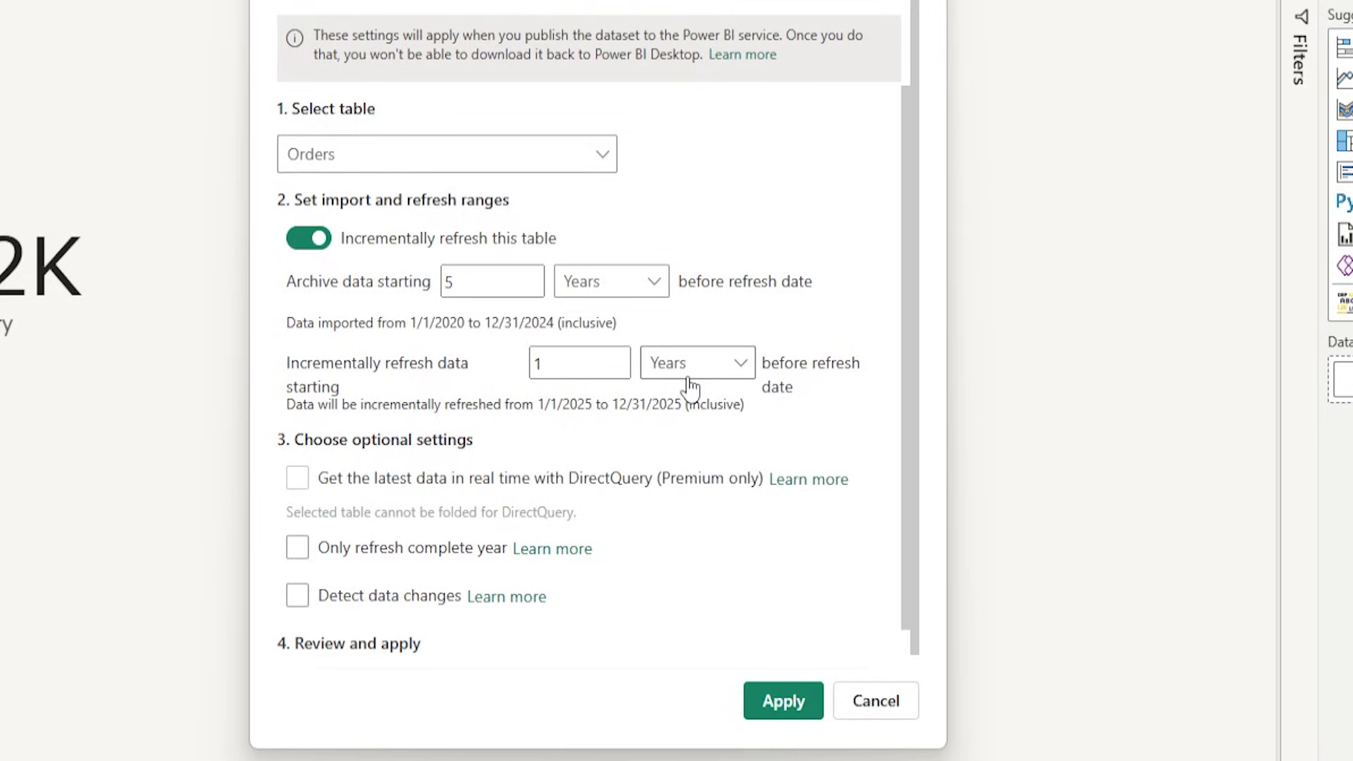
# - Try Months, Quarters and 2 for the refresh period, then settle back on 1 Year
pyautogui.click(747, 366)
pyautogui.click(697, 487)
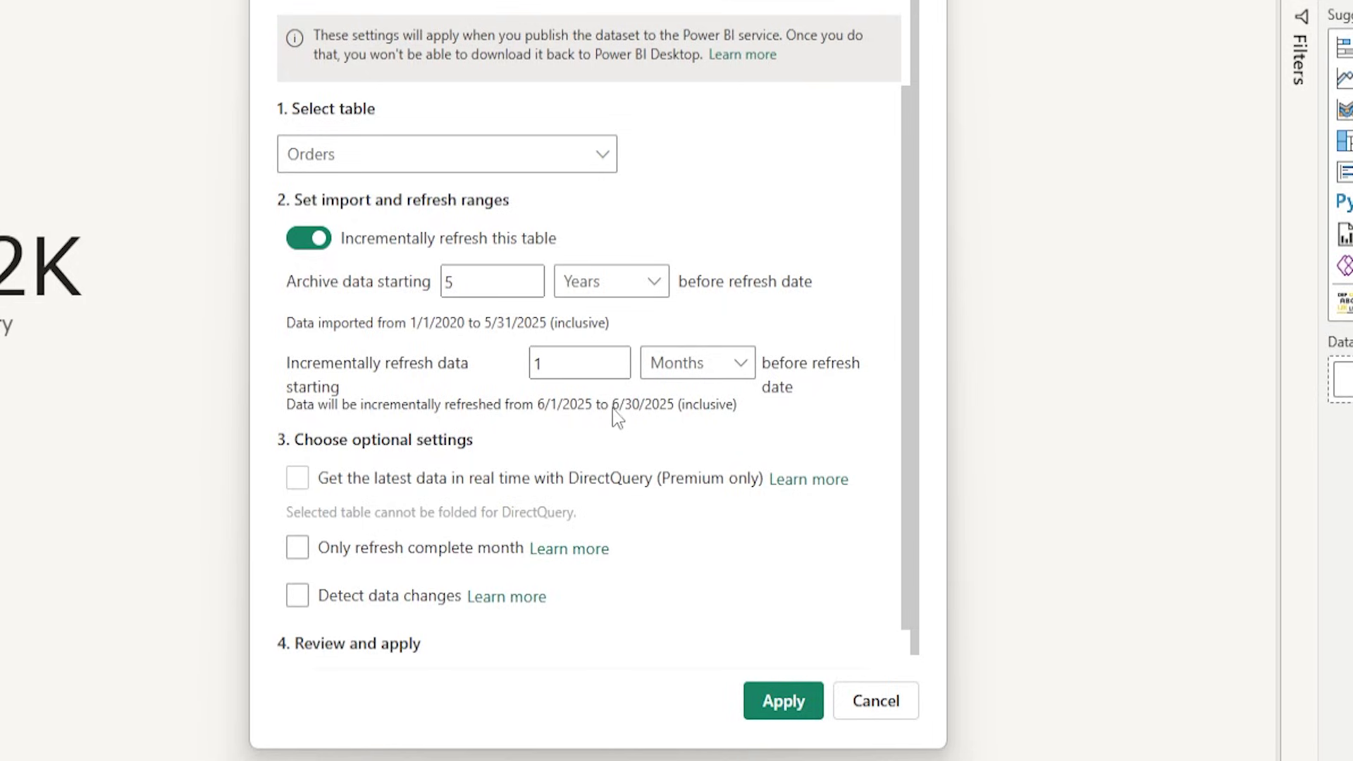
pyautogui.click(738, 366)
pyautogui.click(703, 520)
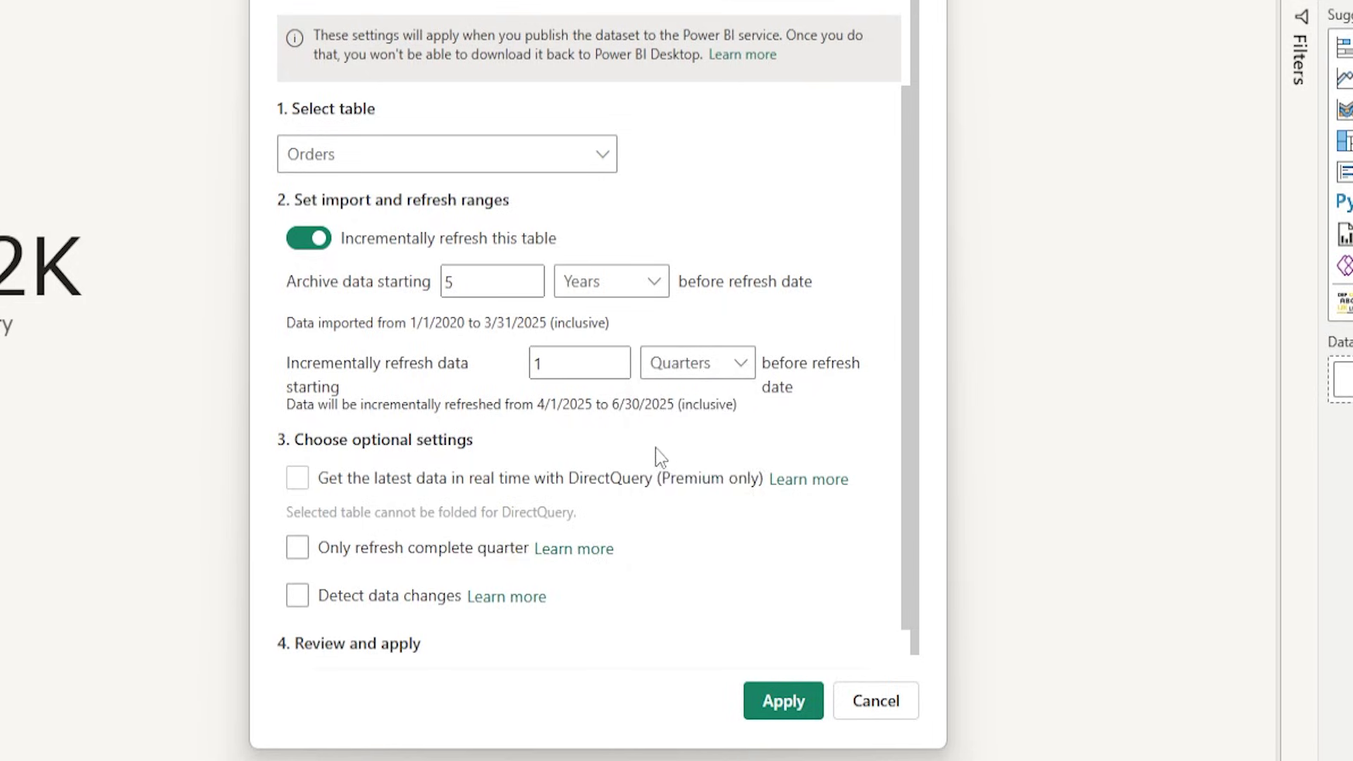
pyautogui.doubleClick(578, 363)
pyautogui.write('2')
pyautogui.press('Tab')
pyautogui.click(733, 365)
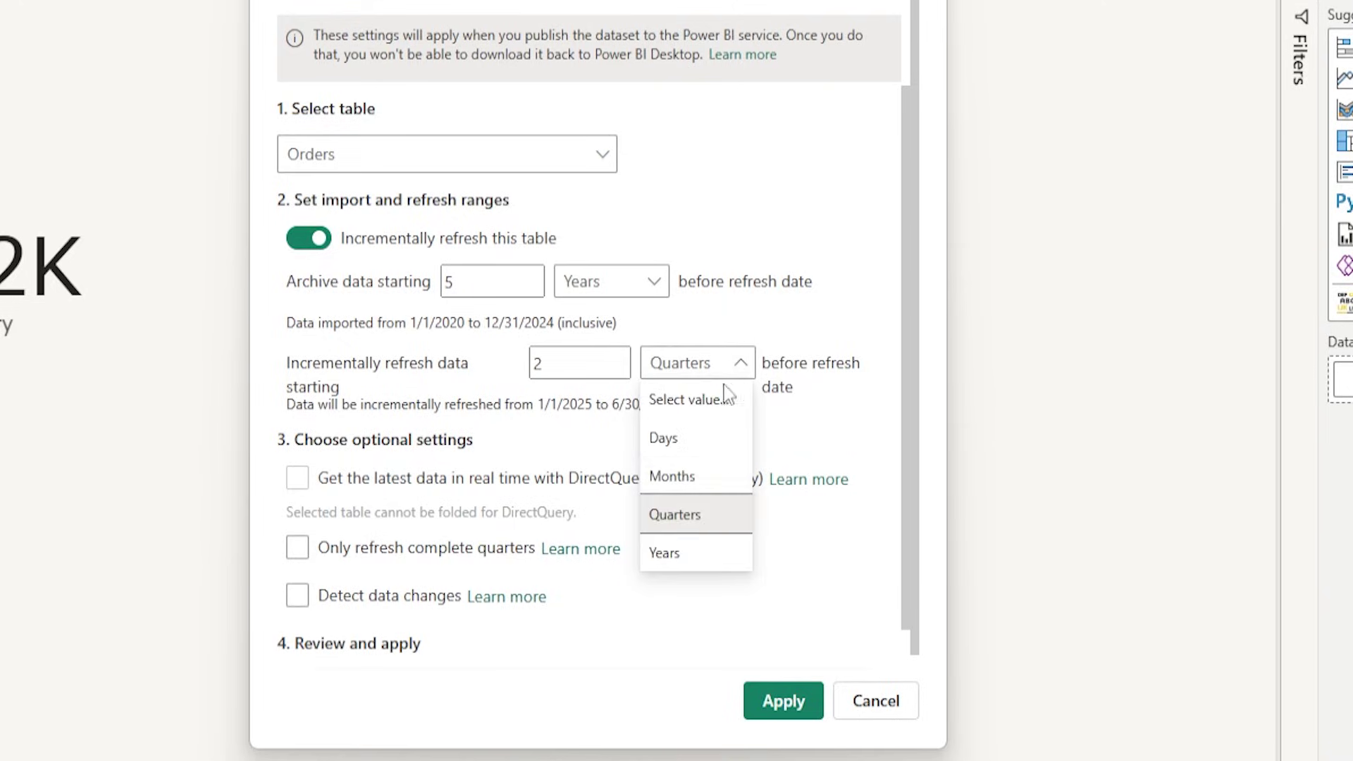
pyautogui.click(694, 554)
pyautogui.hotkey('shift', 'Tab')
pyautogui.write('1')
pyautogui.press('Tab')
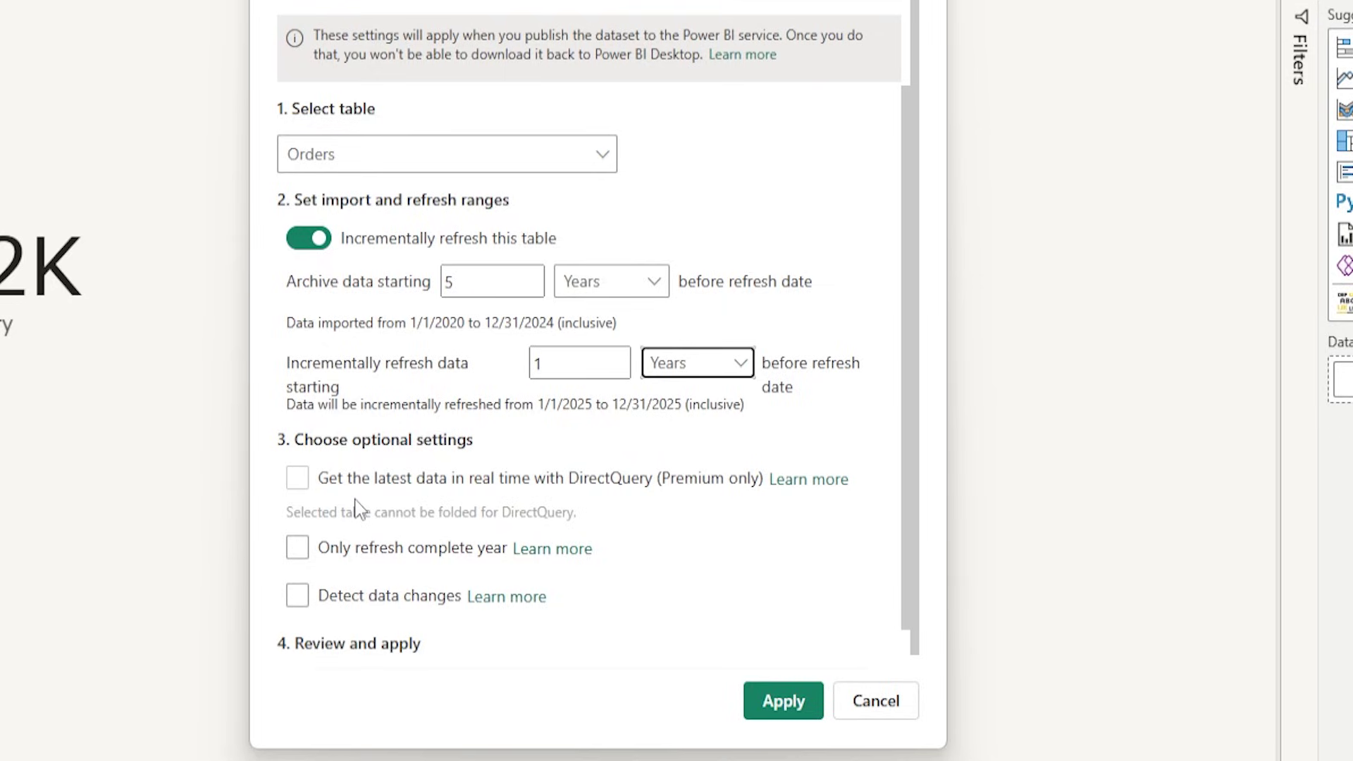
# - Try the complete-periods-only option with Days, then revert to Years with it unchecked
pyautogui.scroll(-1, 447, 499)
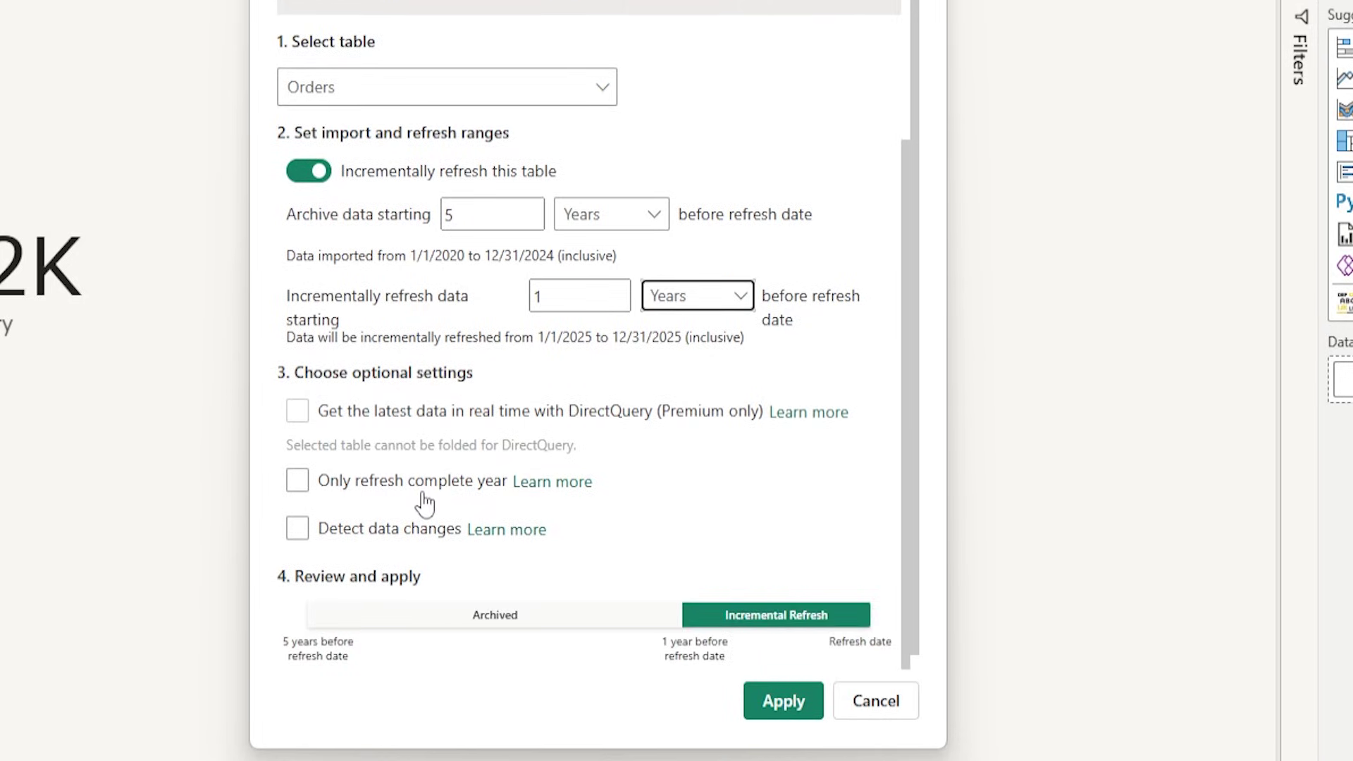
pyautogui.click(297, 493)
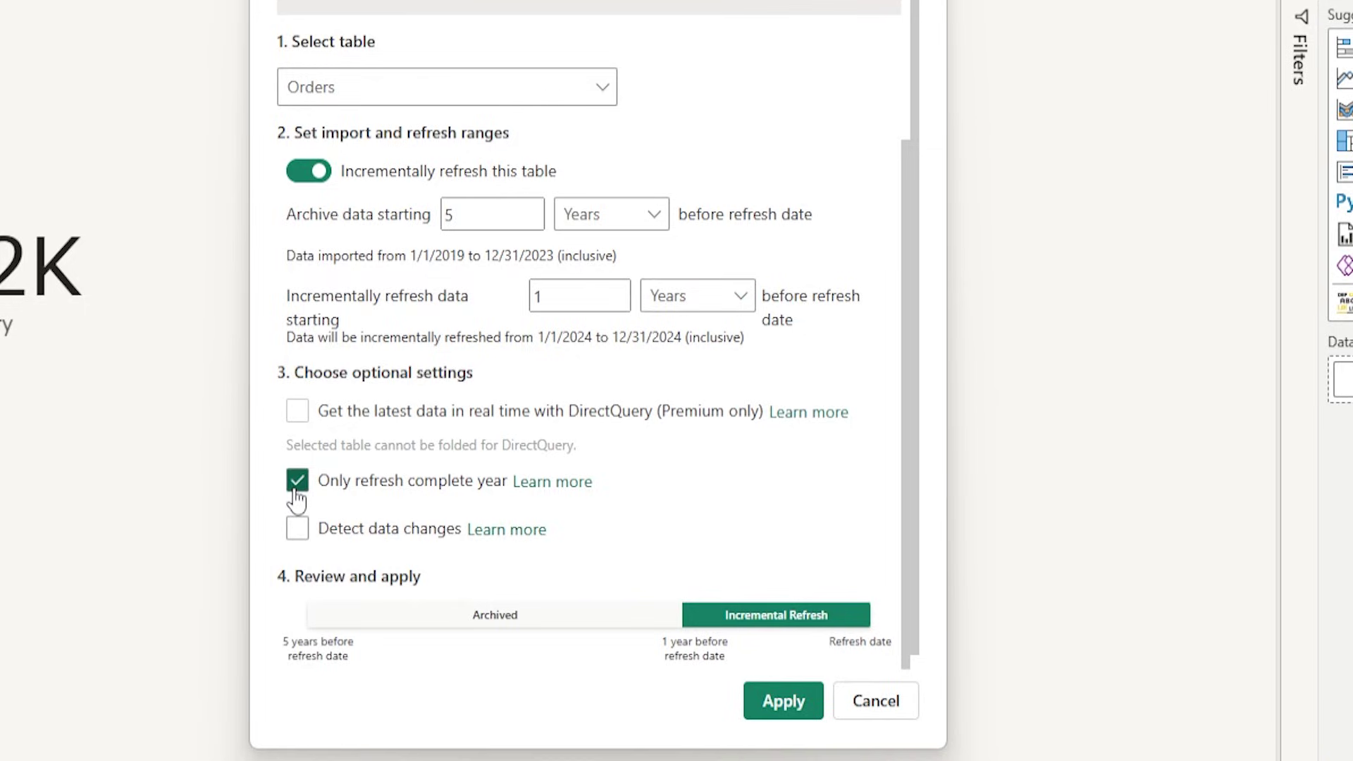
pyautogui.click(743, 299)
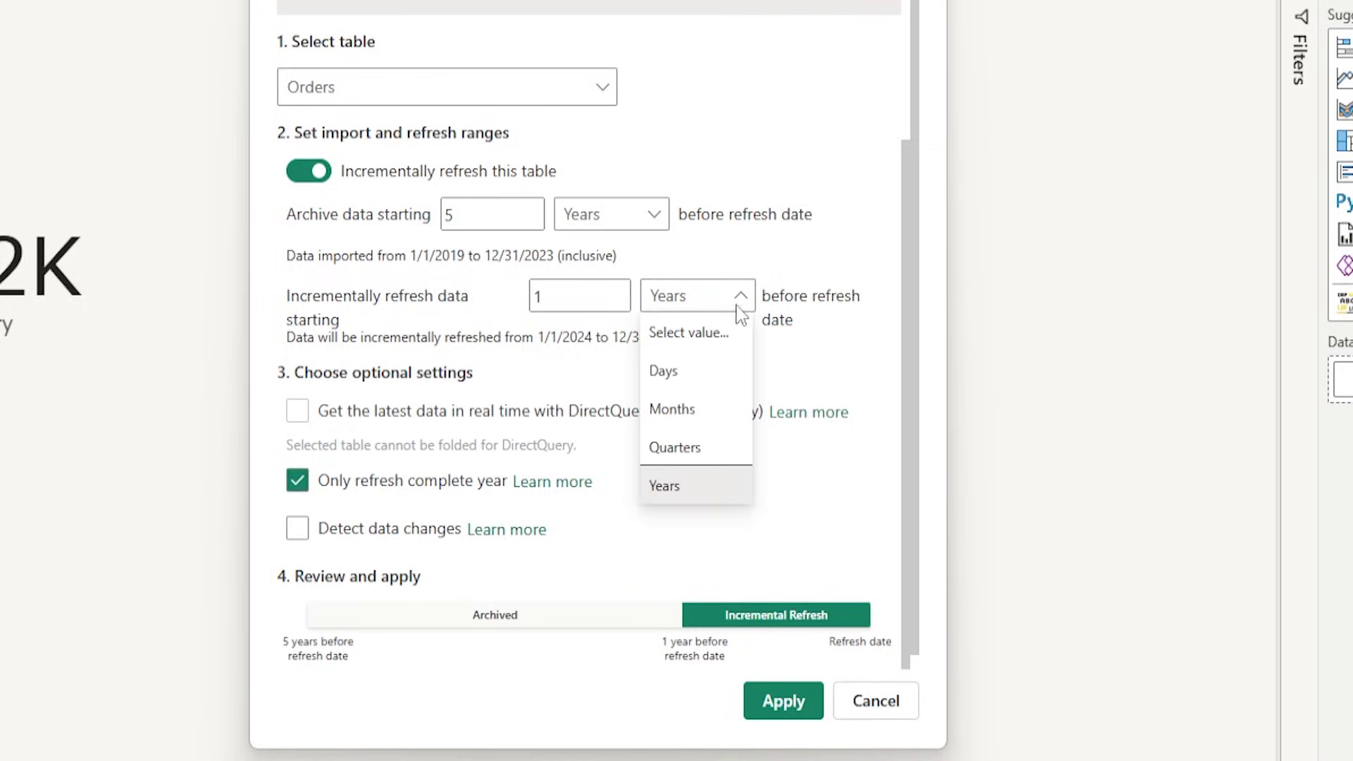
pyautogui.click(675, 380)
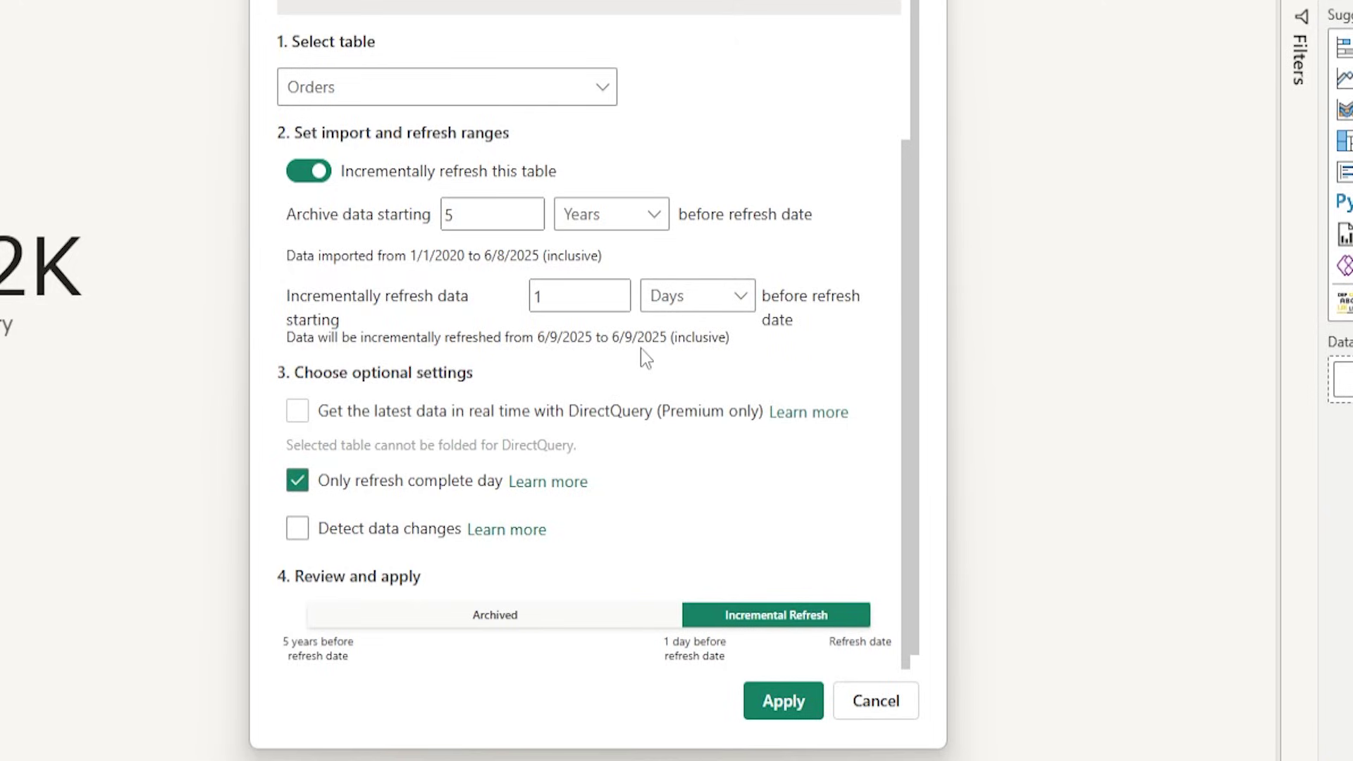
pyautogui.click(298, 486)
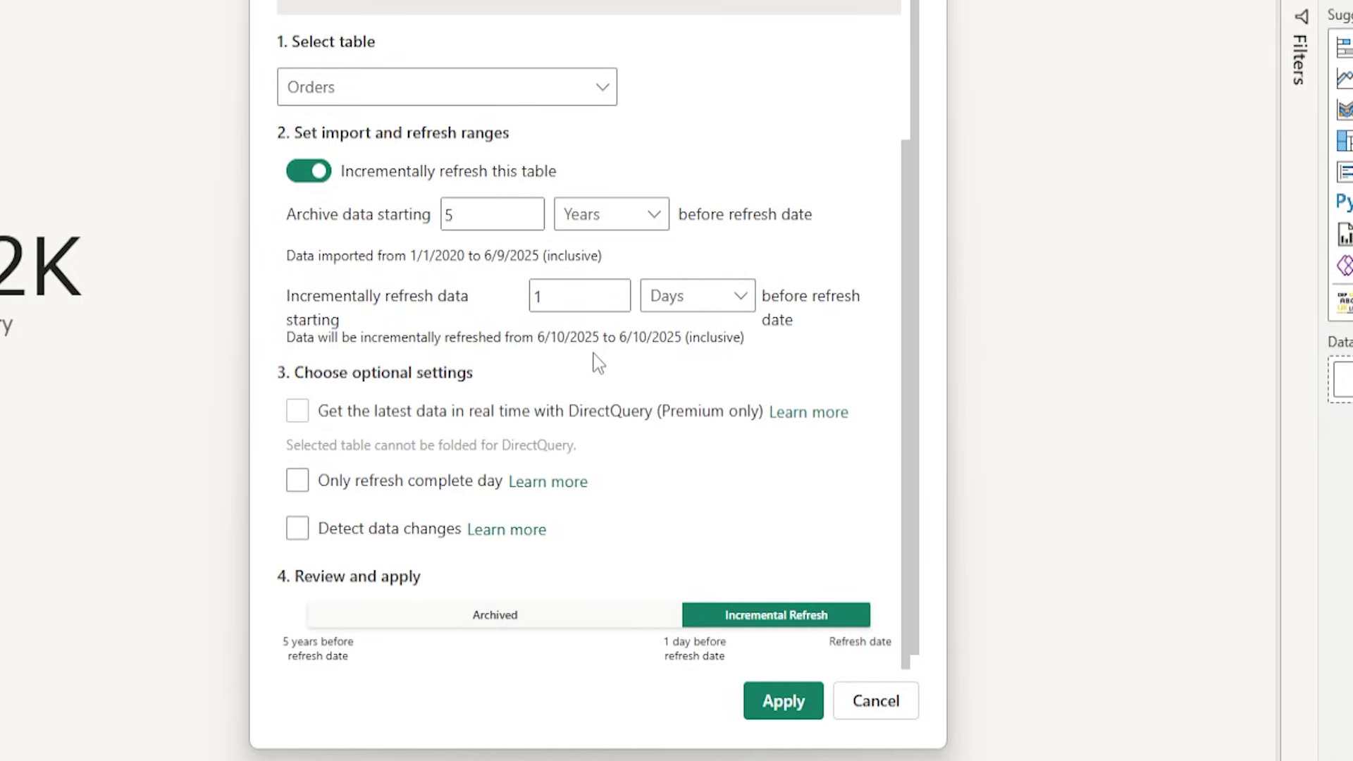
pyautogui.click(698, 296)
pyautogui.click(704, 485)
pyautogui.scroll(-1, 705, 497)
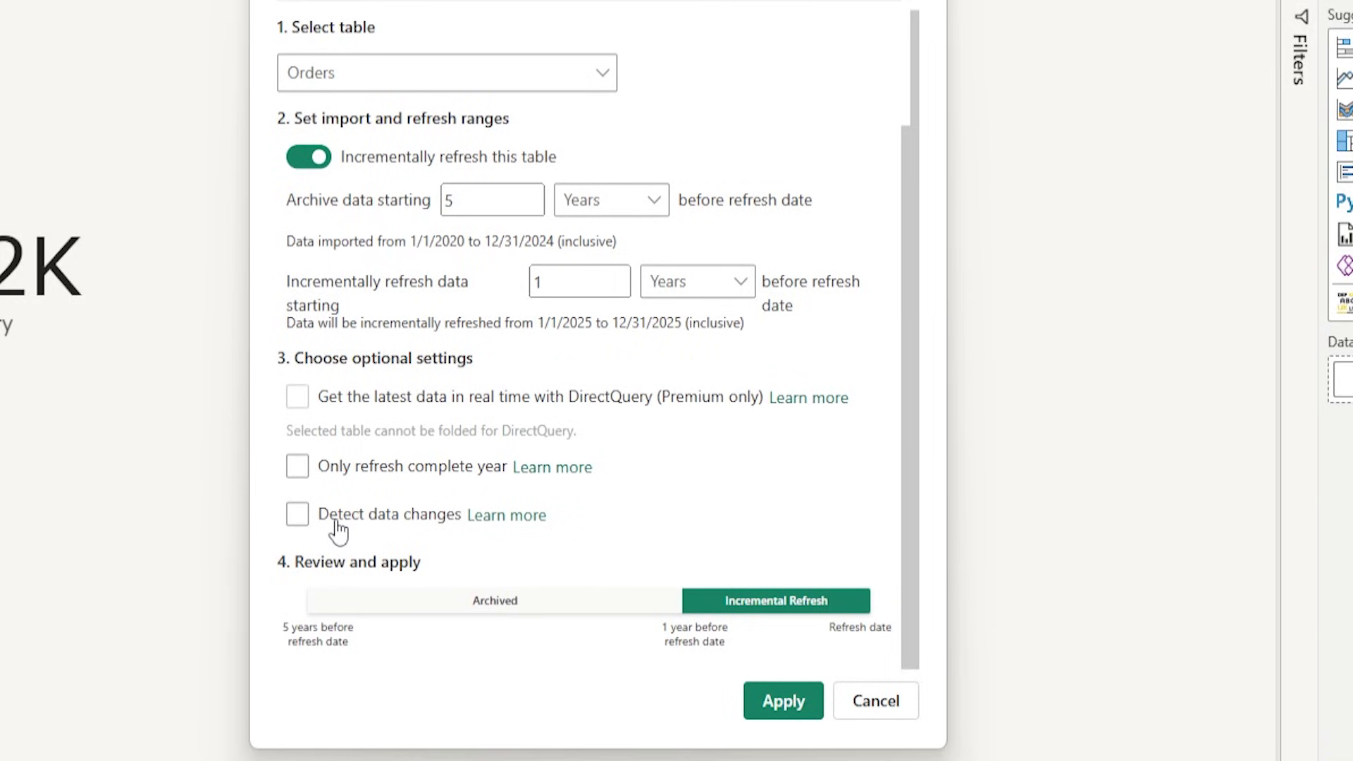
# - Try Detect data changes on Order Date, turn it off, and apply the Orders policy
pyautogui.click(295, 522)
pyautogui.scroll(-1, 689, 491)
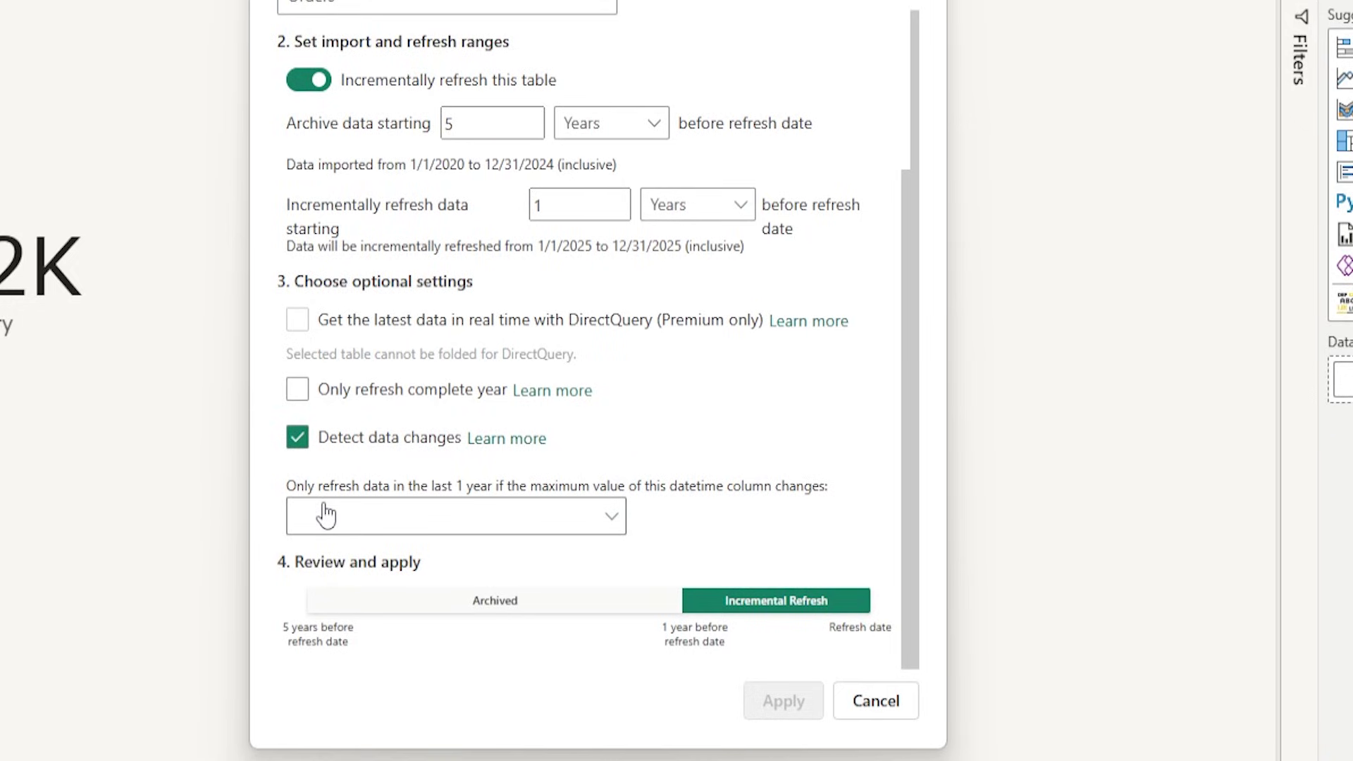
pyautogui.click(613, 518)
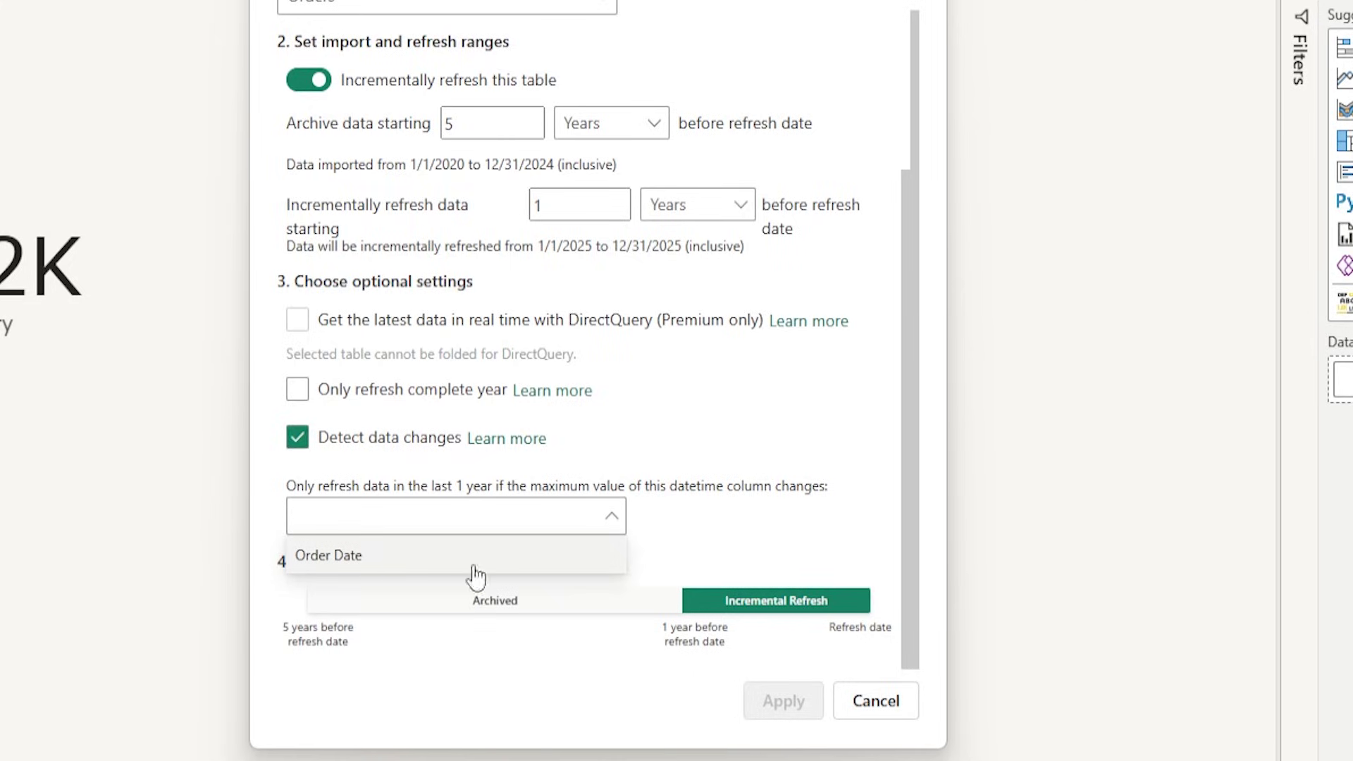
pyautogui.click(350, 557)
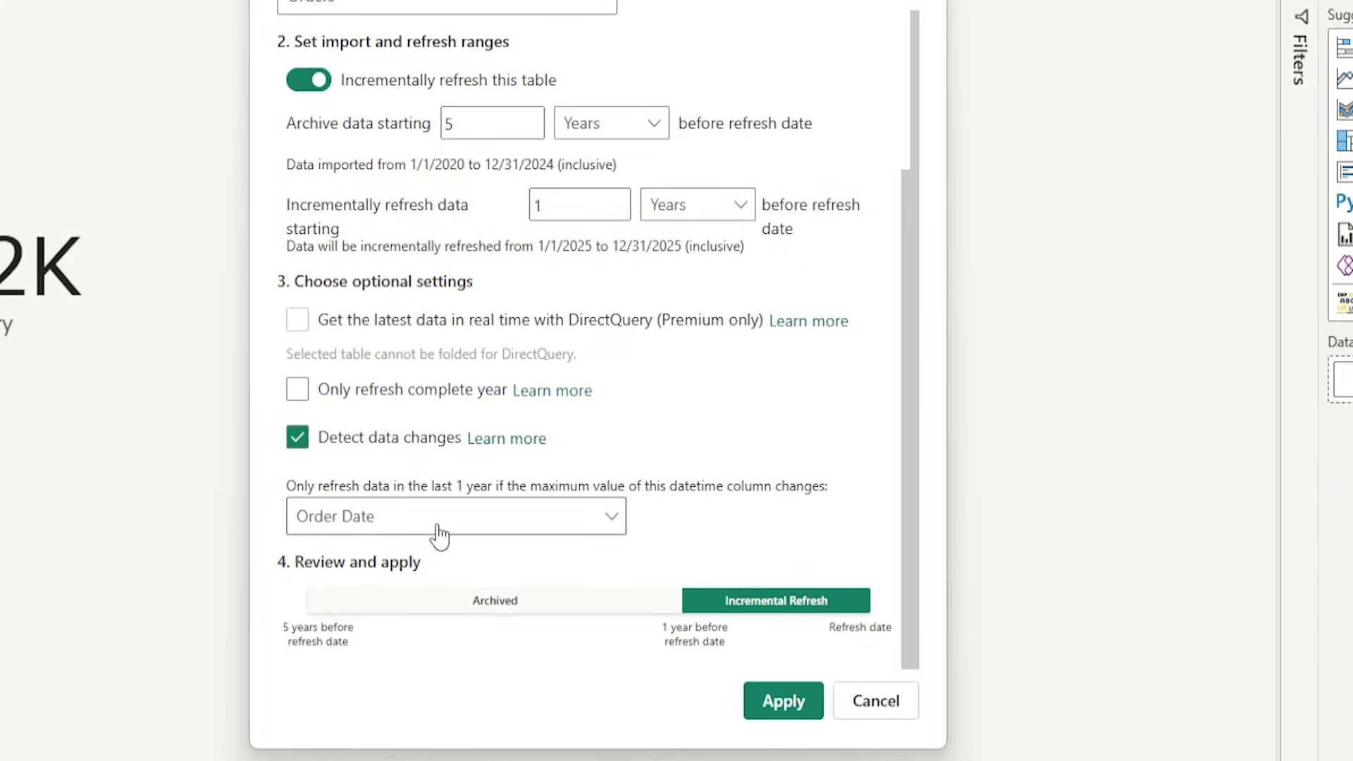
pyautogui.click(300, 441)
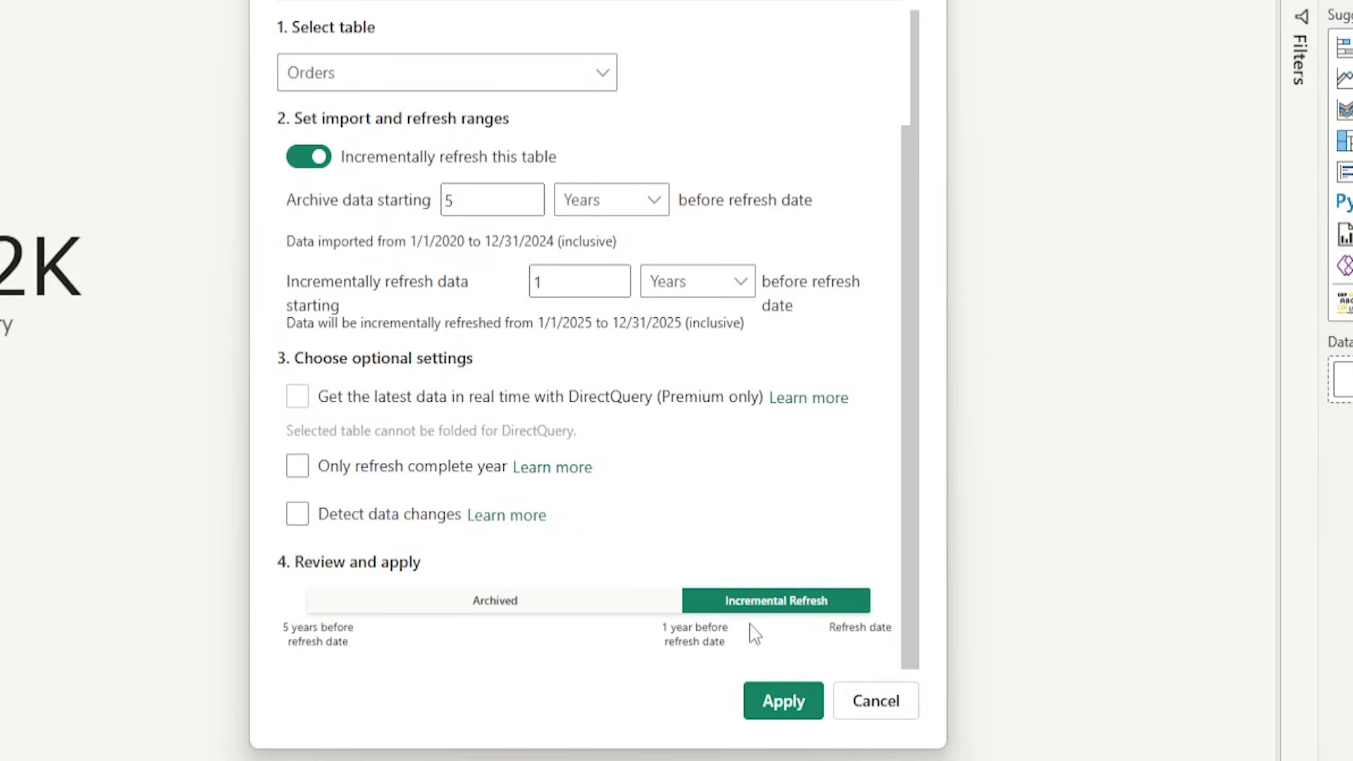
pyautogui.click(786, 702)
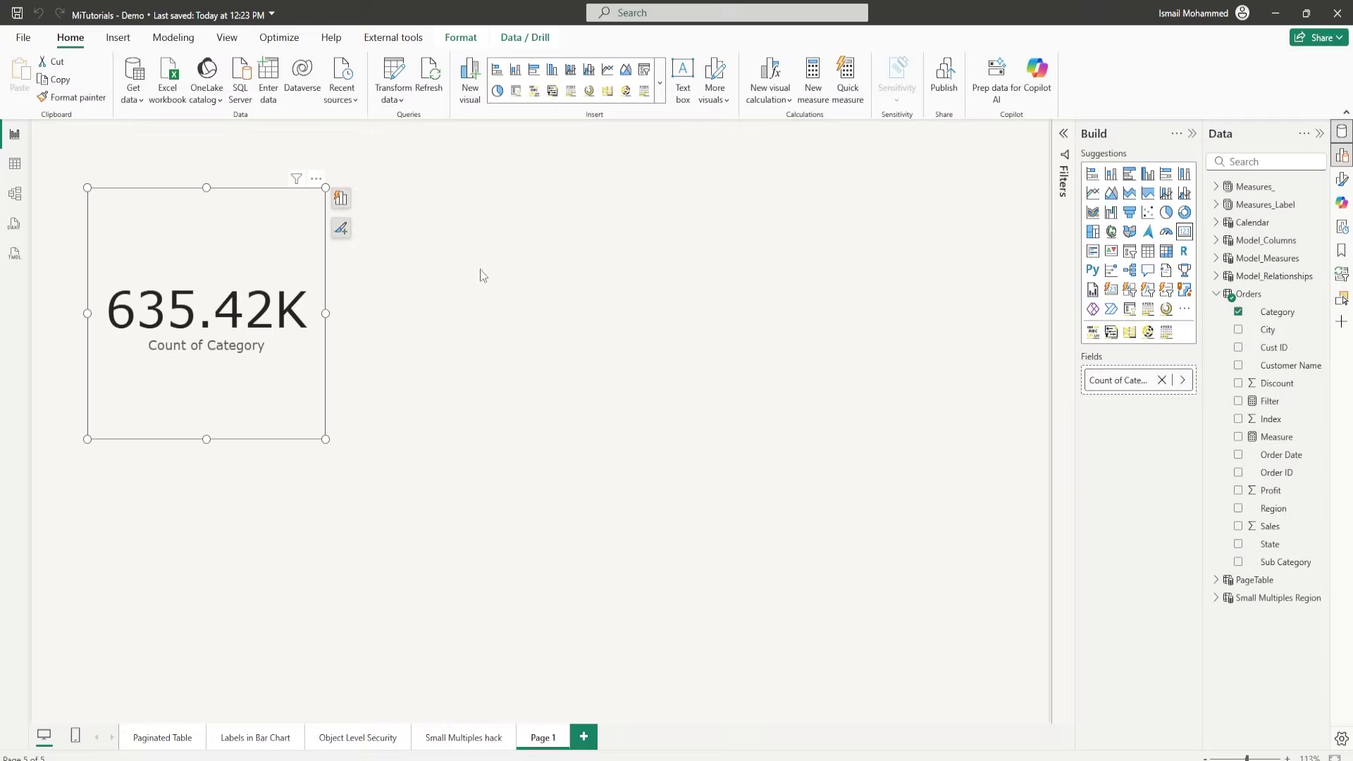
# - Publish the report to the Tutorials workspace in the Power BI service
pyautogui.click(945, 79)
pyautogui.click(541, 402)
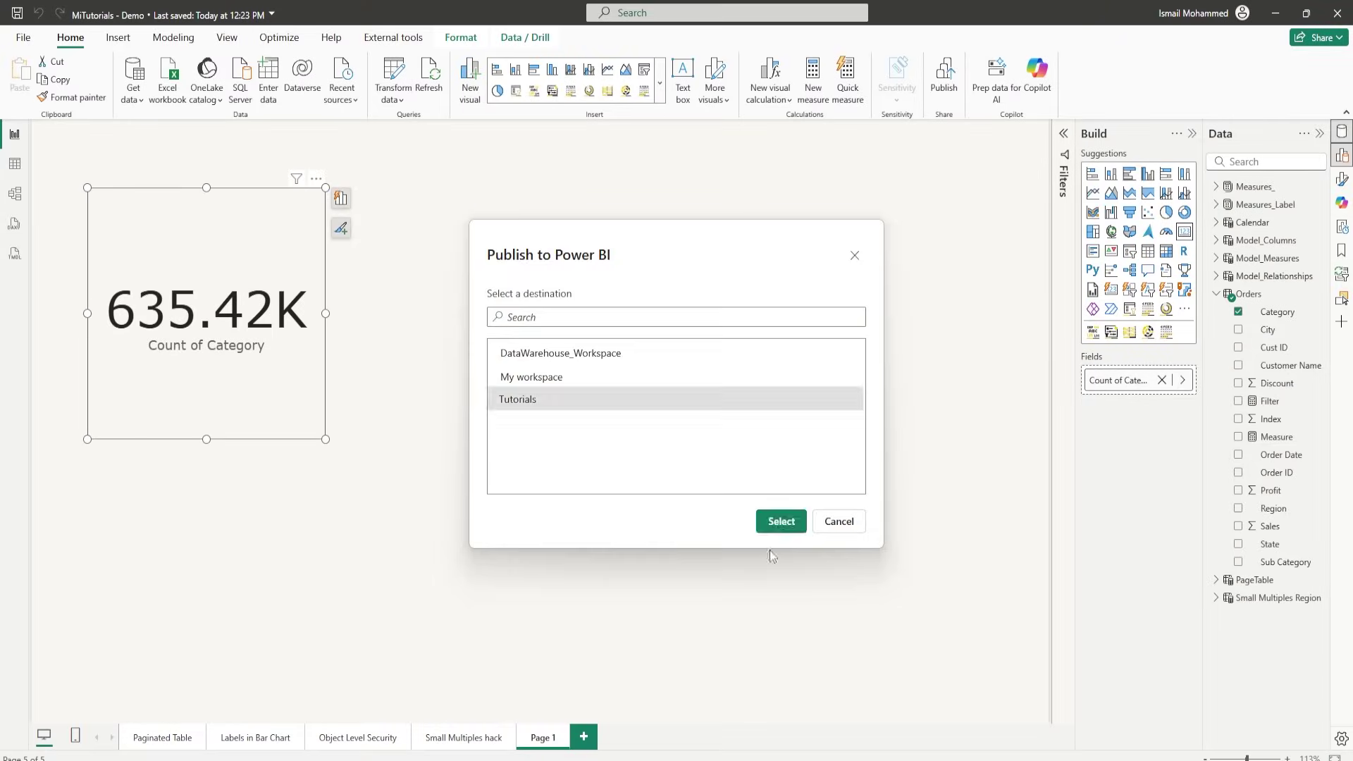
pyautogui.click(781, 522)
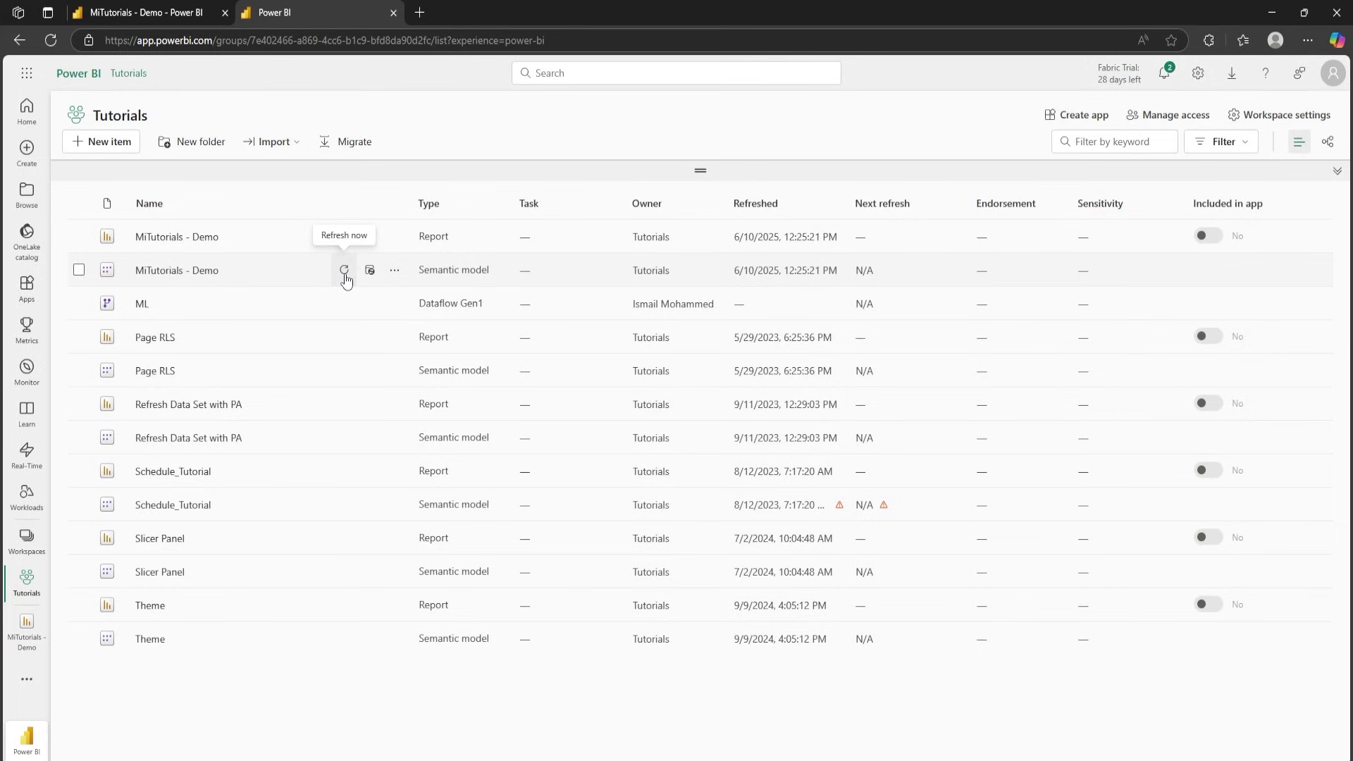
# - Trigger Refresh now on the MiTutorials - Demo semantic model in the Tutorials workspace
pyautogui.click(345, 271)
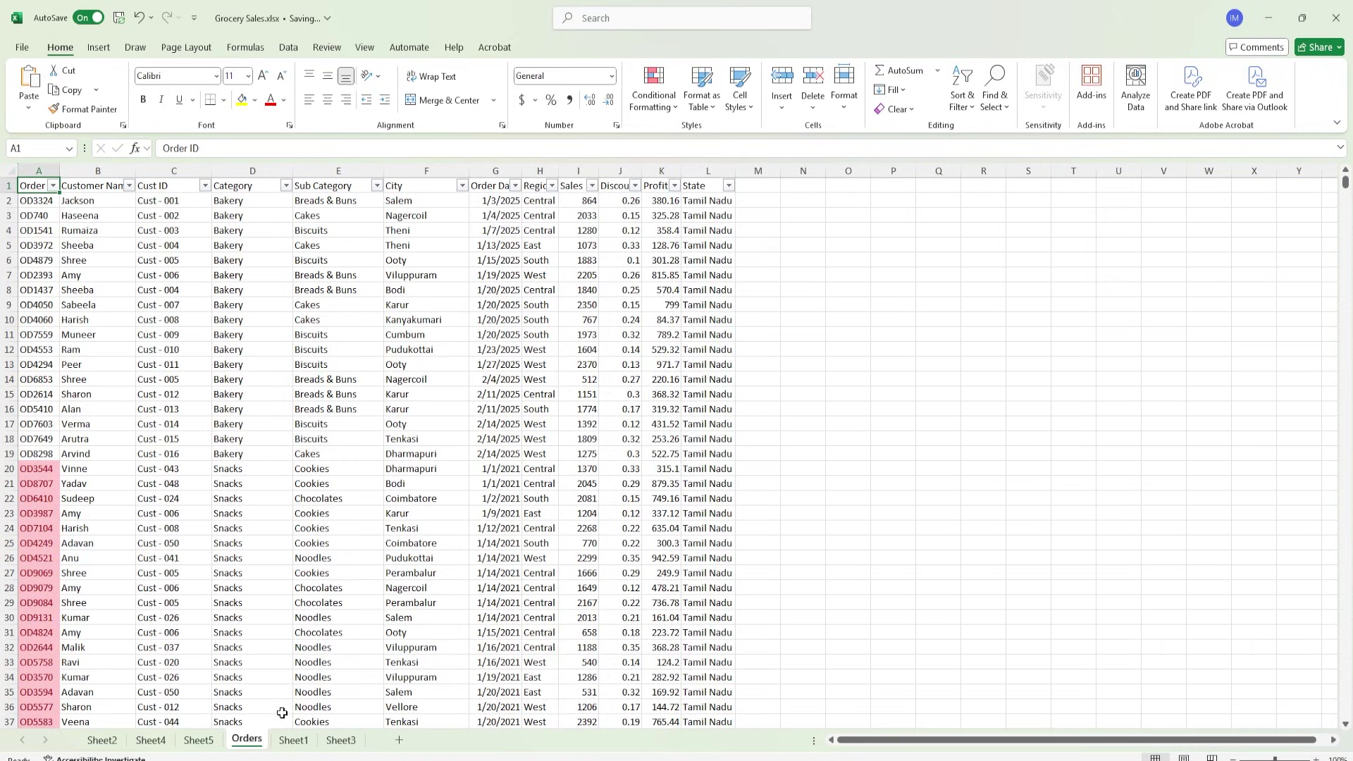
# - On Sheet1, filter Order Date to only the recent 2025 months
pyautogui.click(294, 739)
pyautogui.hotkey('ctrl', 'v')
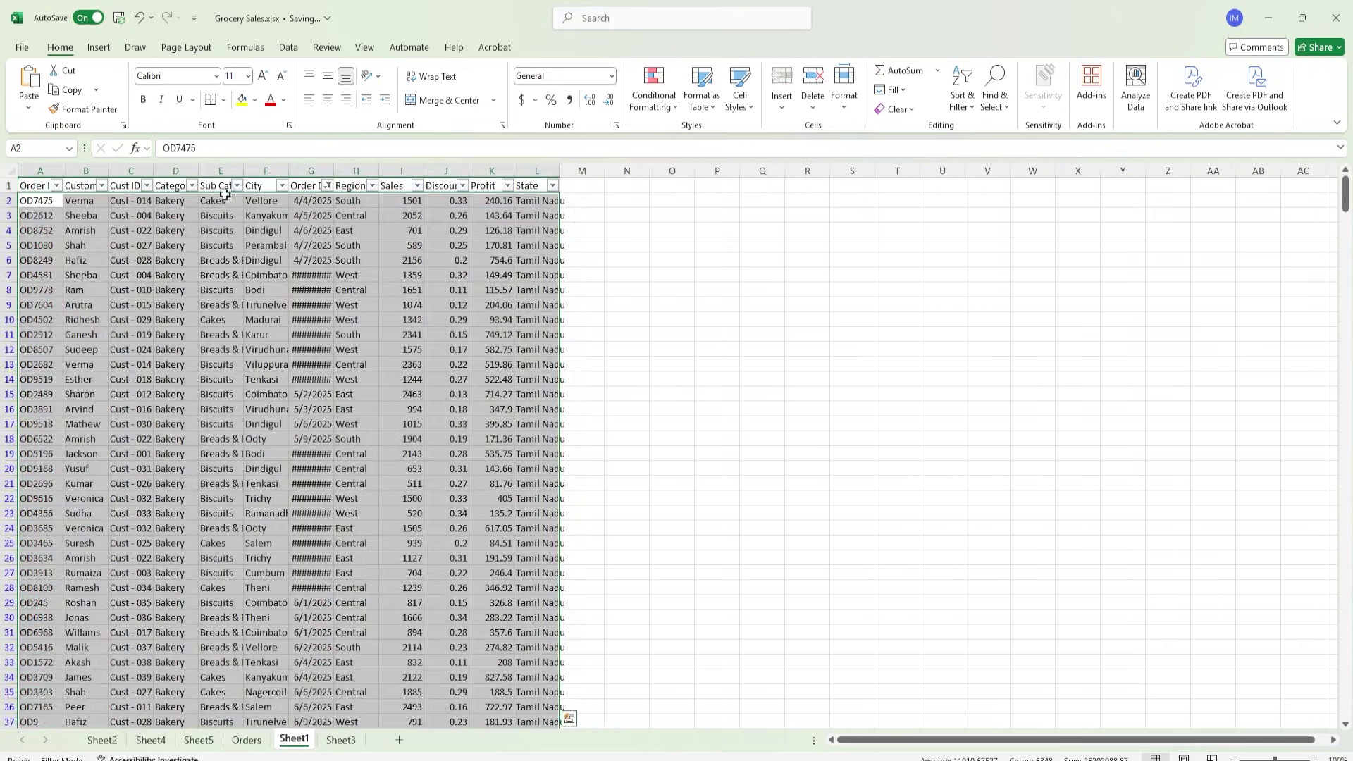
pyautogui.click(328, 185)
pyautogui.click(187, 382)
pyautogui.click(187, 382)
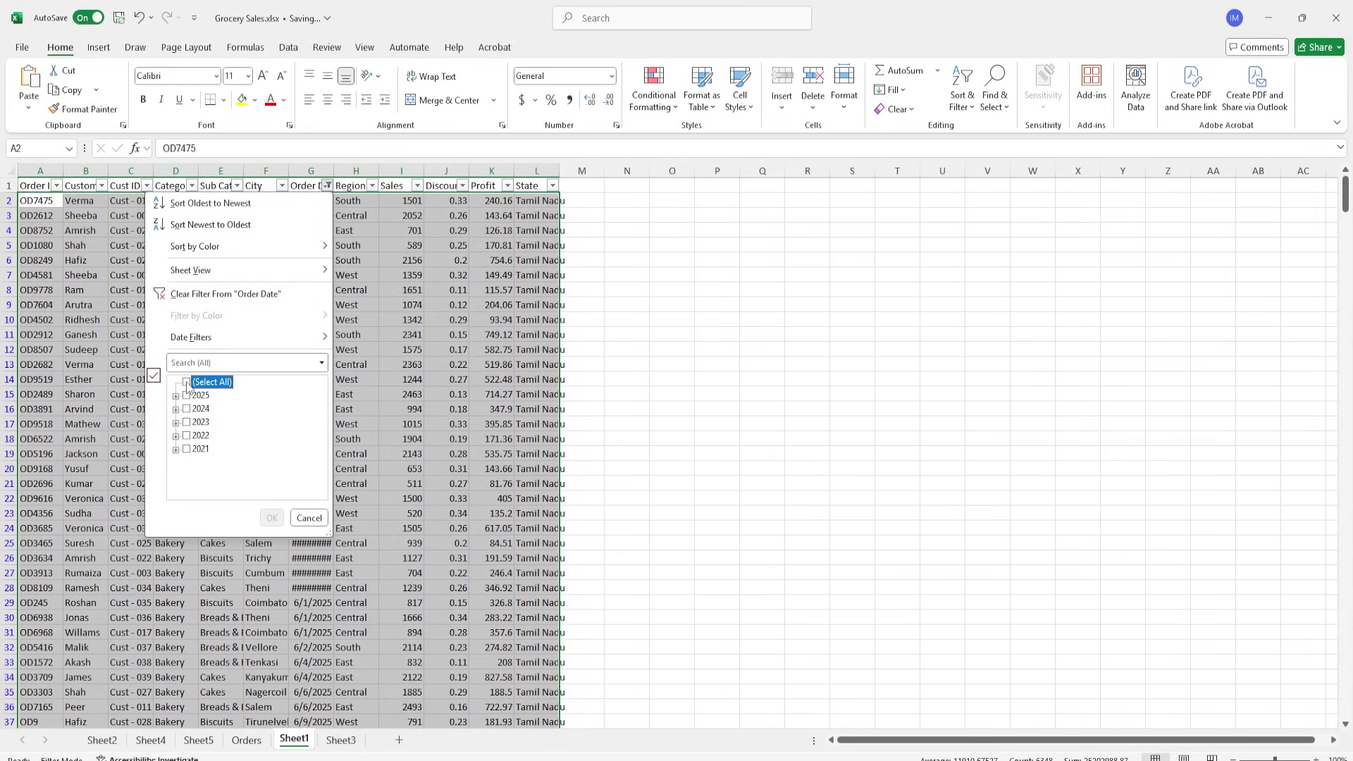
pyautogui.press('Down')
pyautogui.press('Right')
pyautogui.press('Down')
pyautogui.press('Down')
pyautogui.press('Down')
pyautogui.press('space')
pyautogui.press('Down')
pyautogui.press('space')
pyautogui.press('Down')
pyautogui.press('space')
pyautogui.press('Tab')
pyautogui.press('Return')
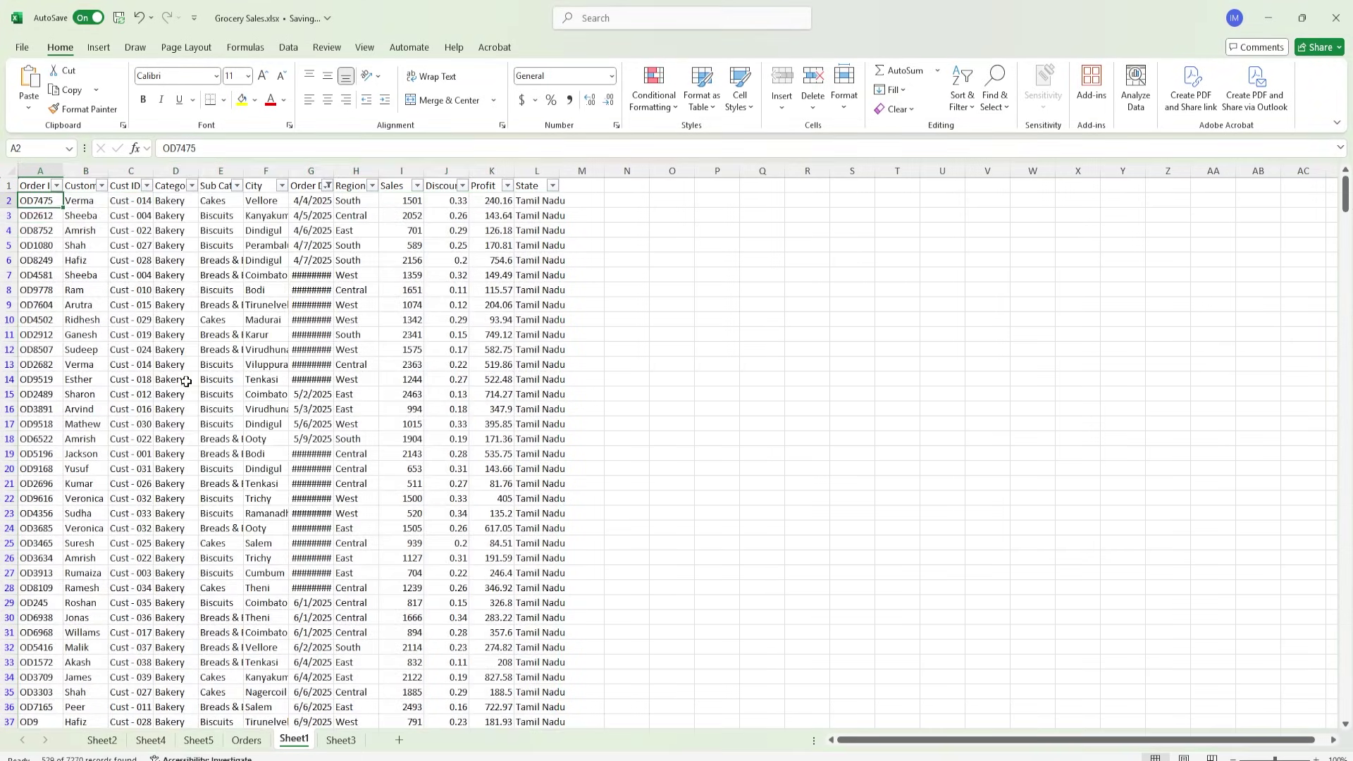
# - Copy the filtered 2025 rows and paste them below the last row of the Orders sheet
pyautogui.hotkey('ctrl', 'a')
pyautogui.hotkey('ctrl', 'c')
pyautogui.hotkey('ctrl', 'pageup')
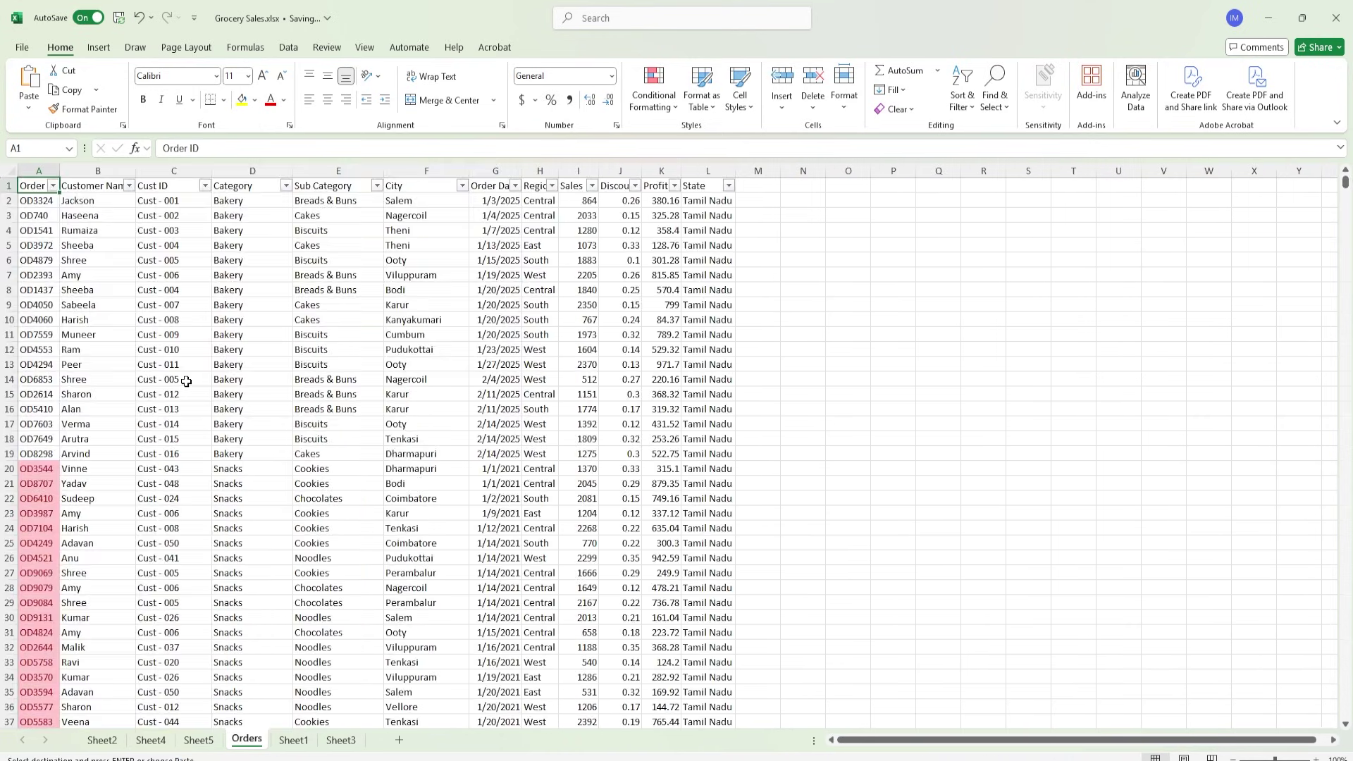
pyautogui.hotkey('ctrl', 'Down')
pyautogui.press('Down')
pyautogui.hotkey('ctrl', 'v')
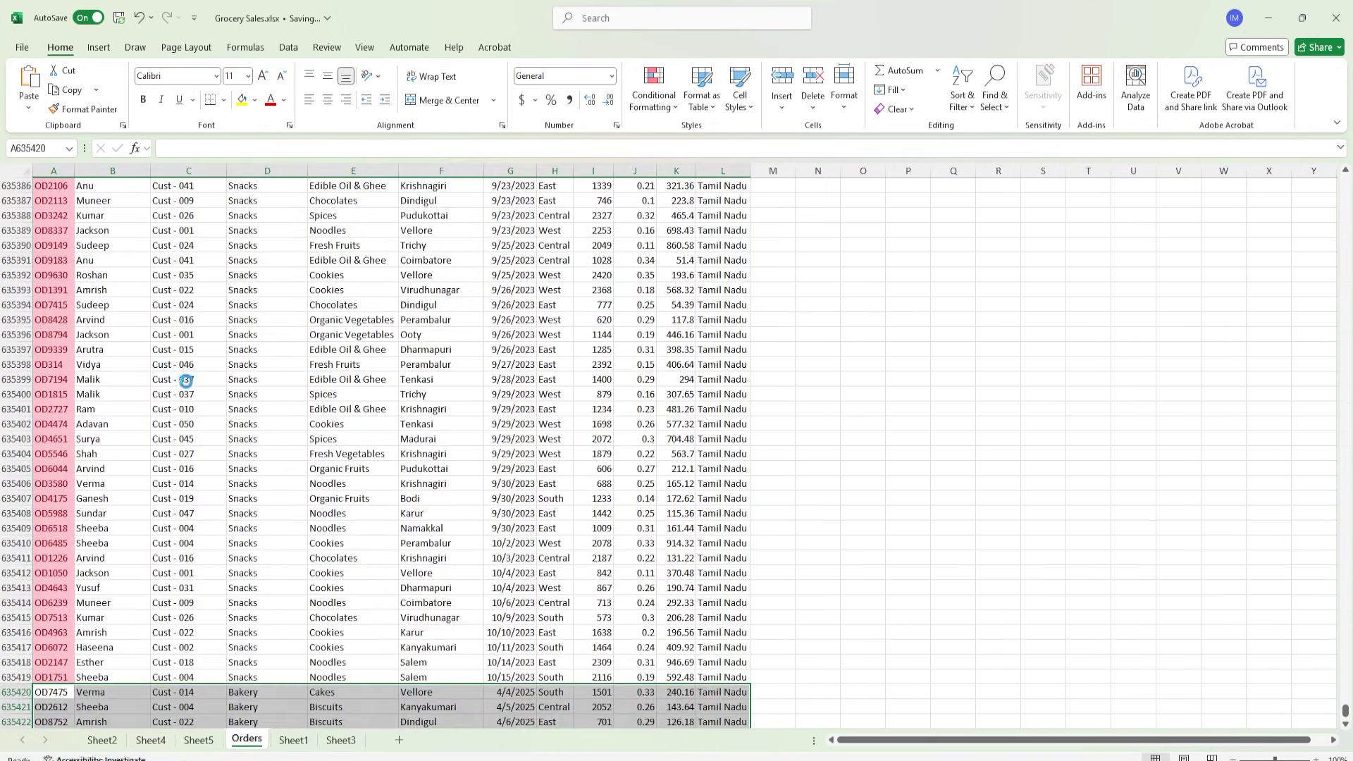
pyautogui.press('Escape')
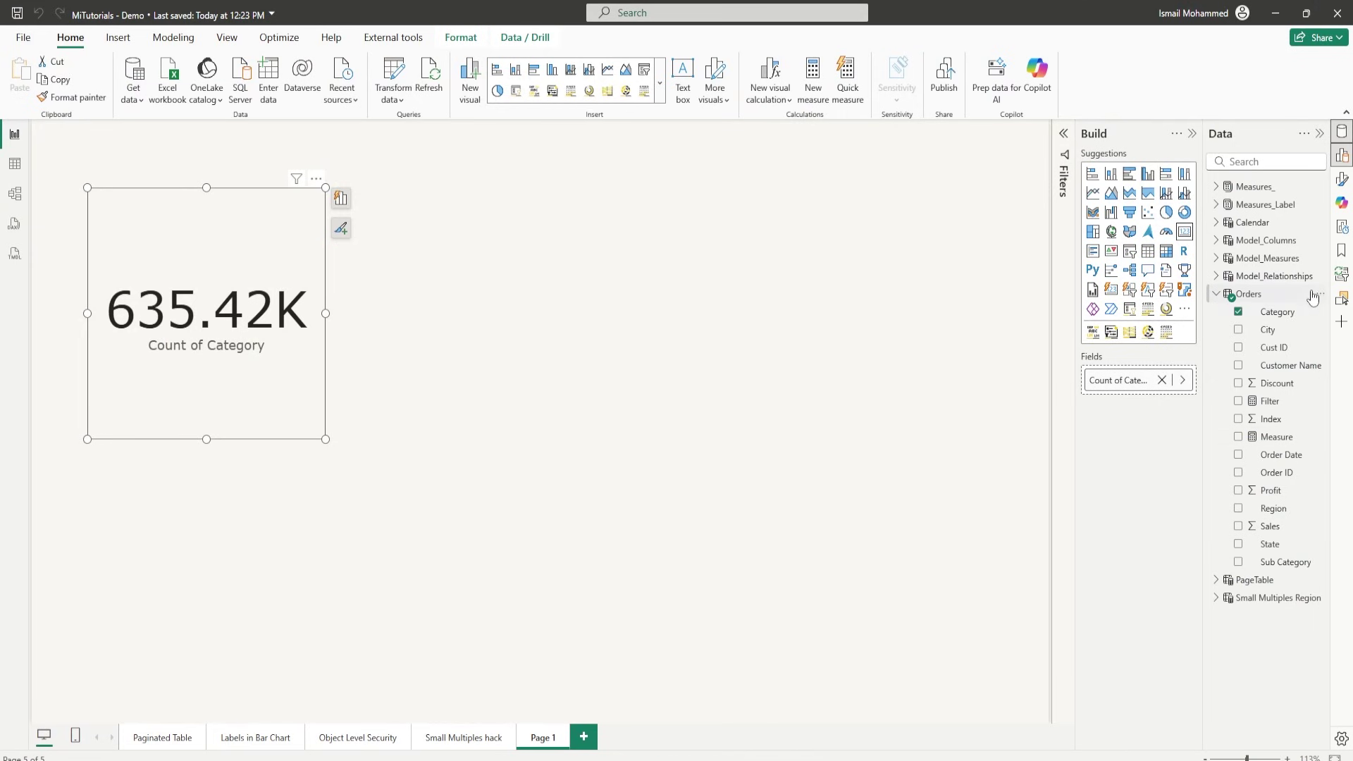
# - Review the Orders table's incremental refresh settings and close them unchanged
pyautogui.rightClick(1320, 304)
pyautogui.click(1269, 430)
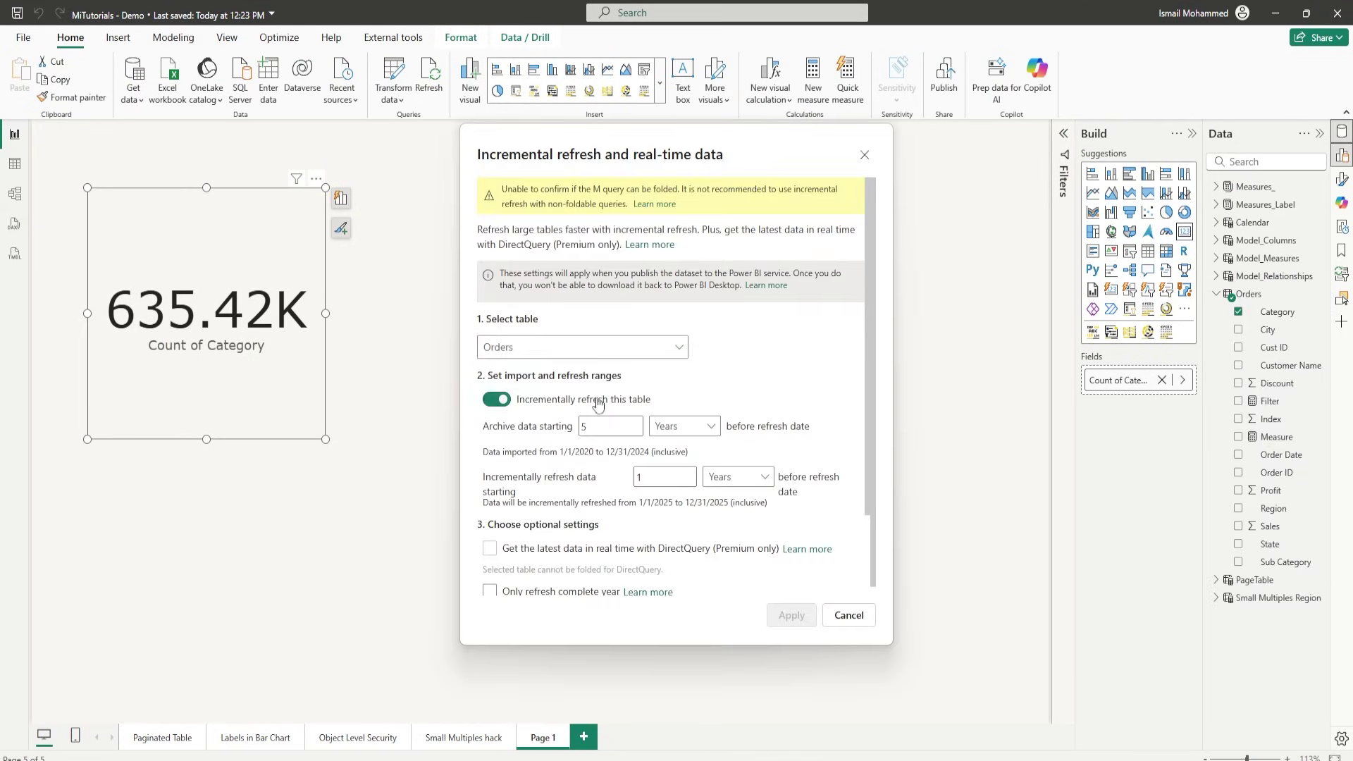
pyautogui.click(839, 618)
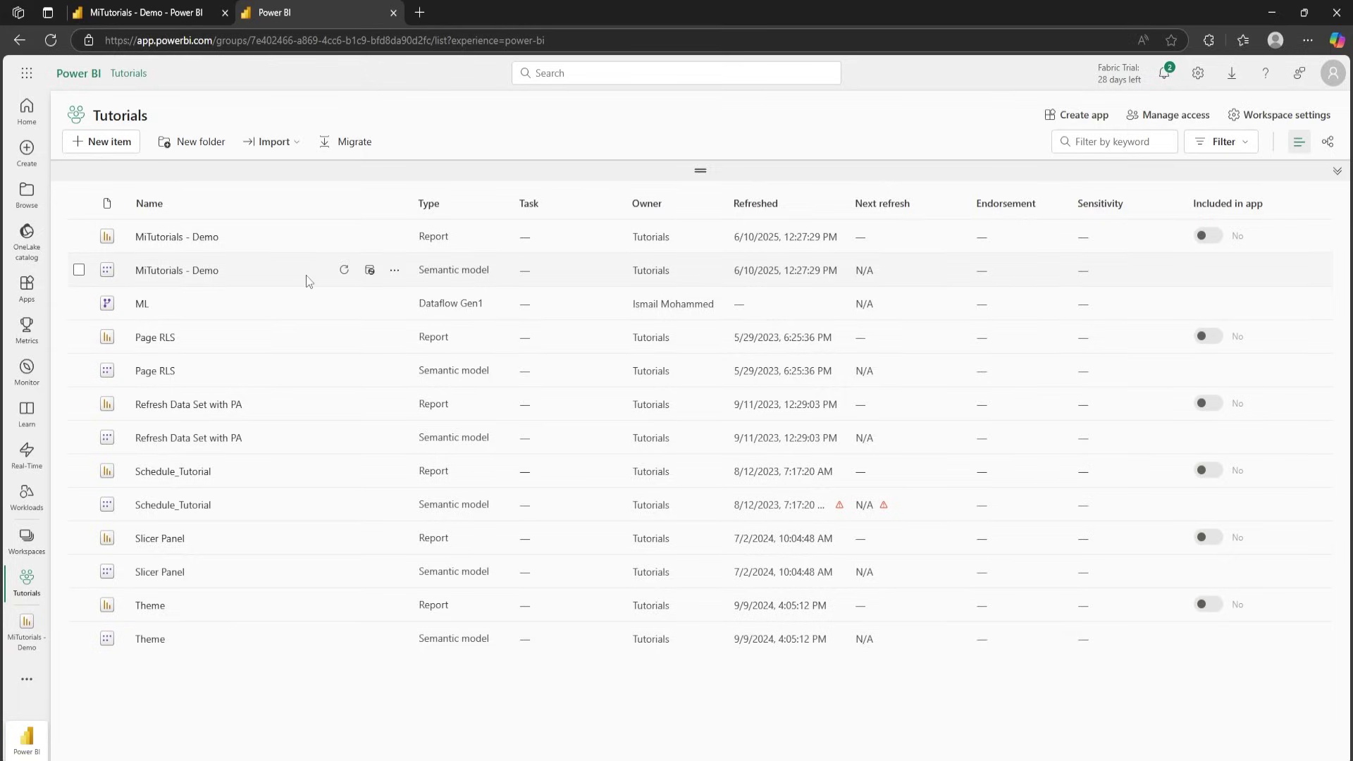
# - From the Tutorials workspace list, refresh the MiTutorials - Demo semantic model again
pyautogui.click(337, 239)
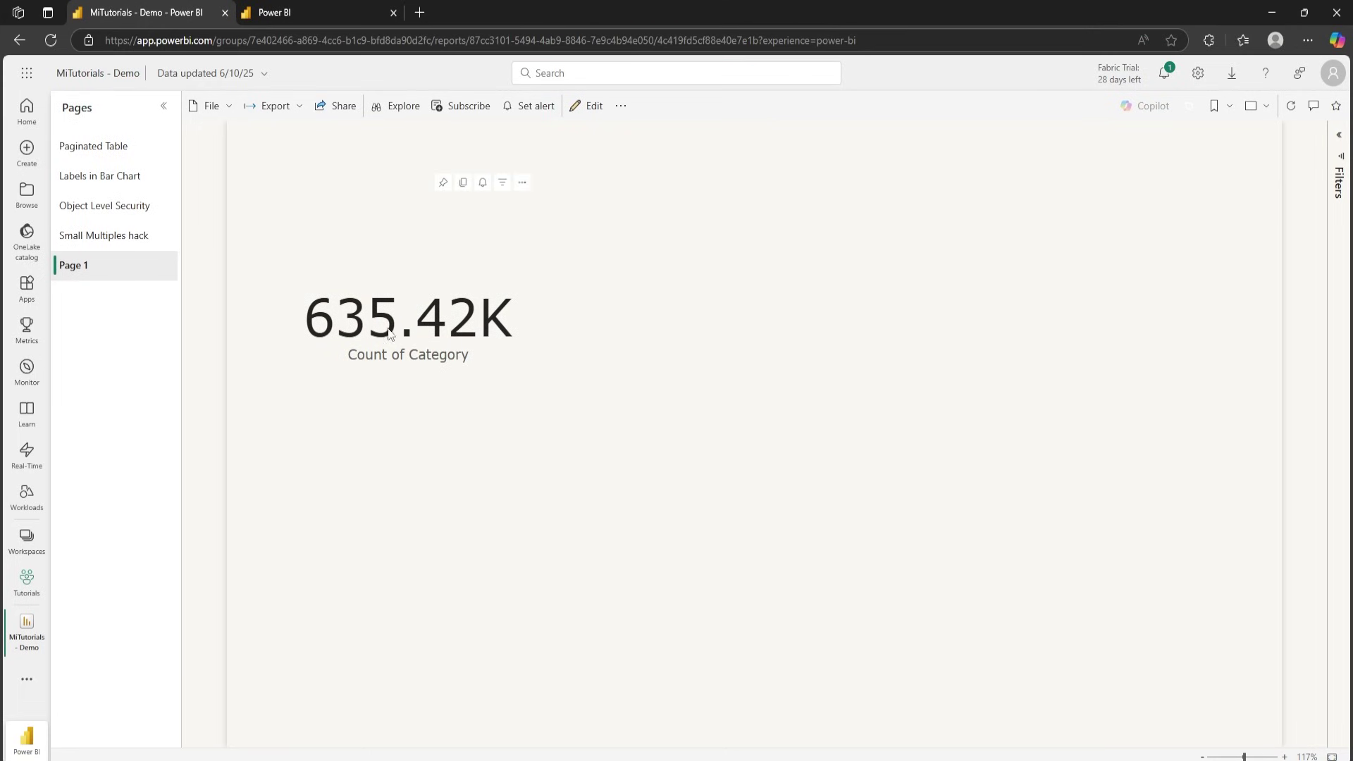
pyautogui.click(331, 14)
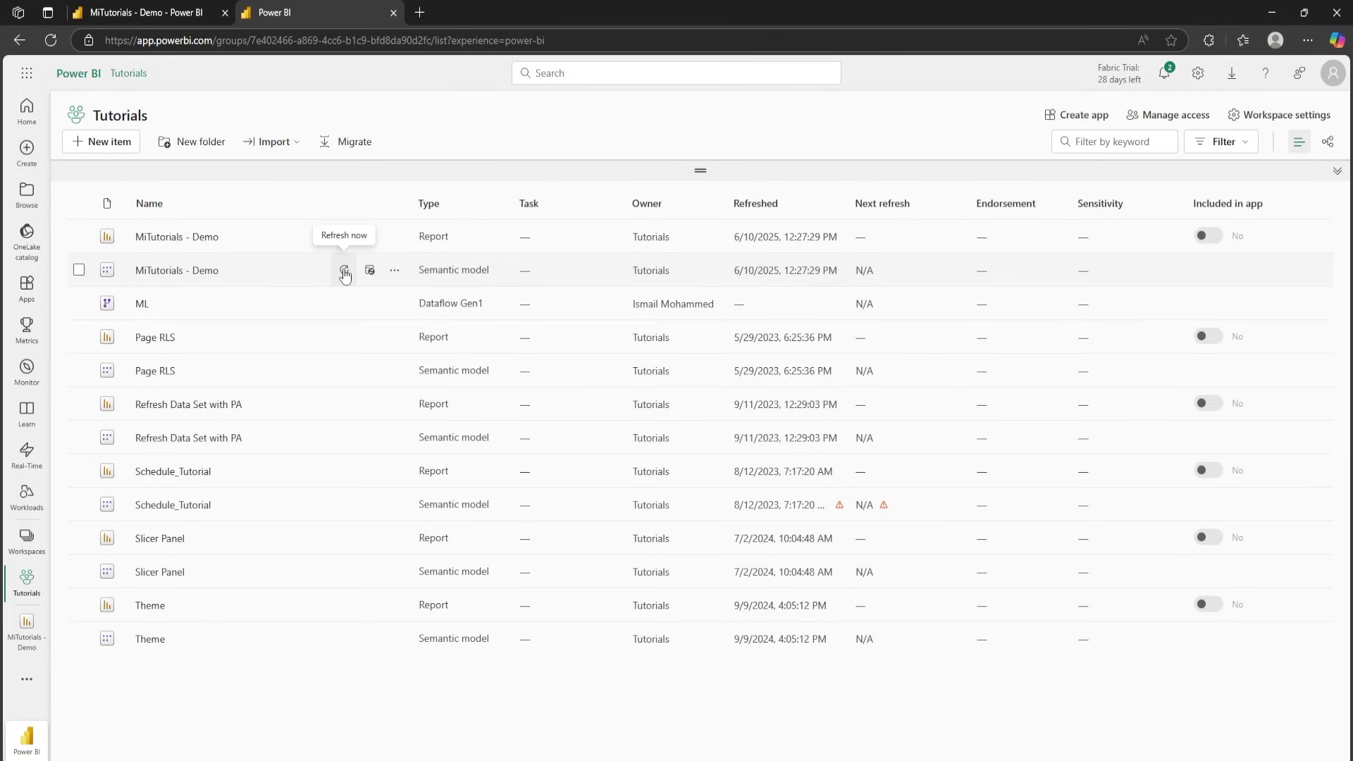
pyautogui.click(344, 273)
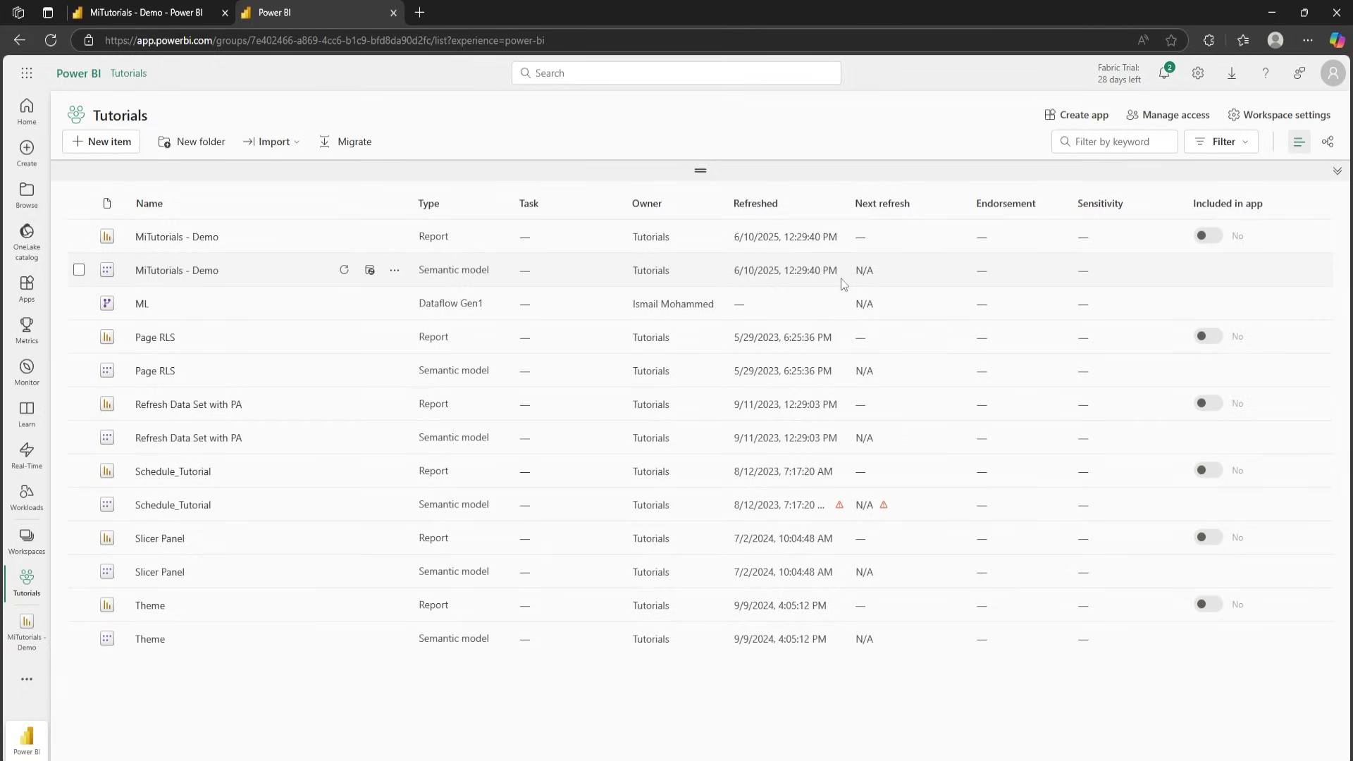
# - Confirm the report's Count of Category card shows 635.95K, then return to the Tutorials workspace
pyautogui.click(150, 14)
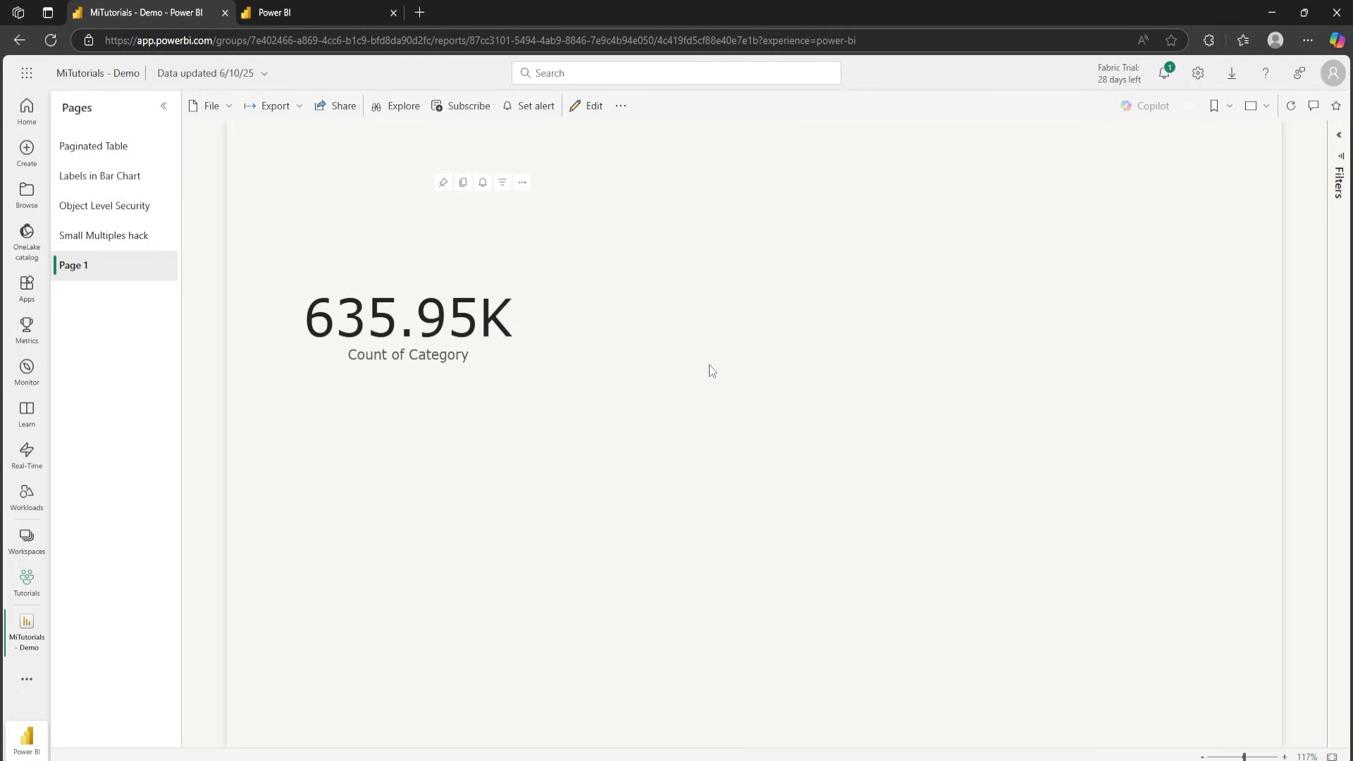
pyautogui.hotkey('alt', 'Left')
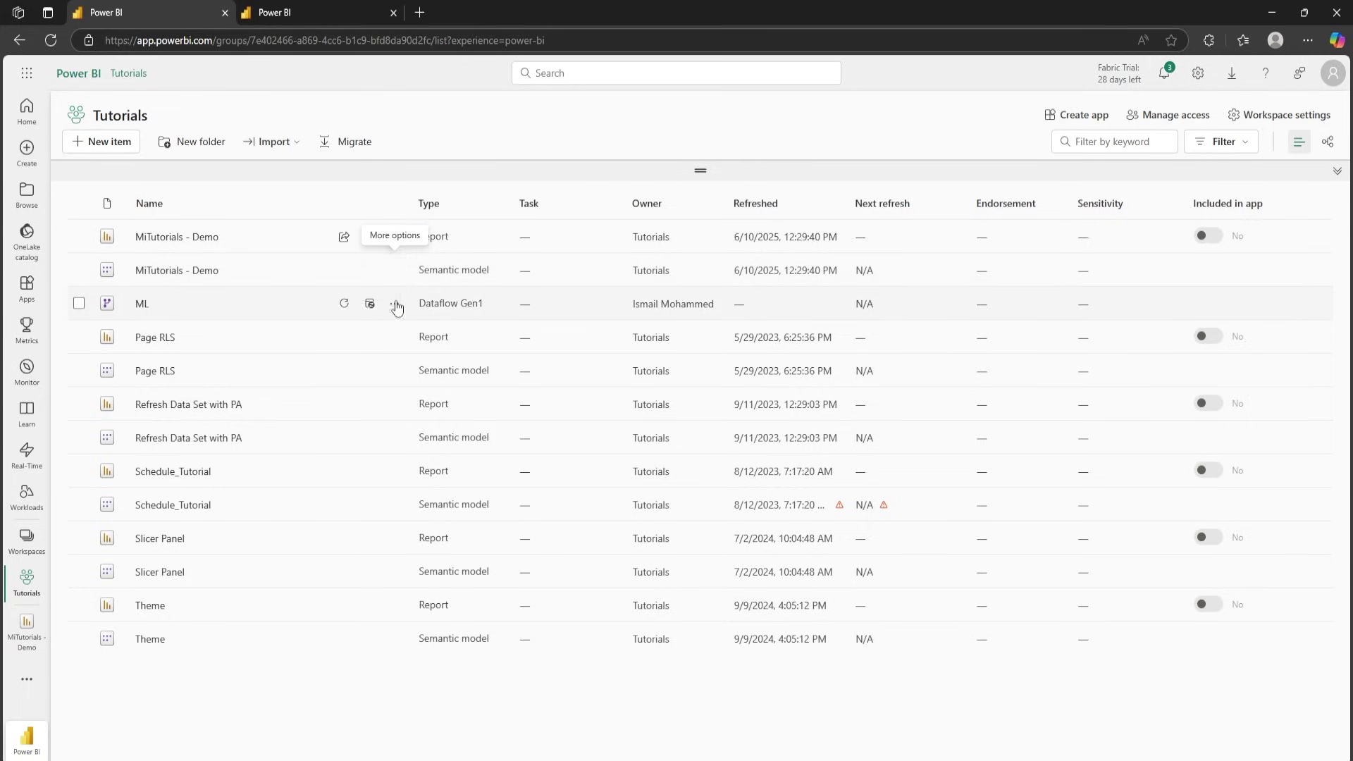
pyautogui.click(396, 271)
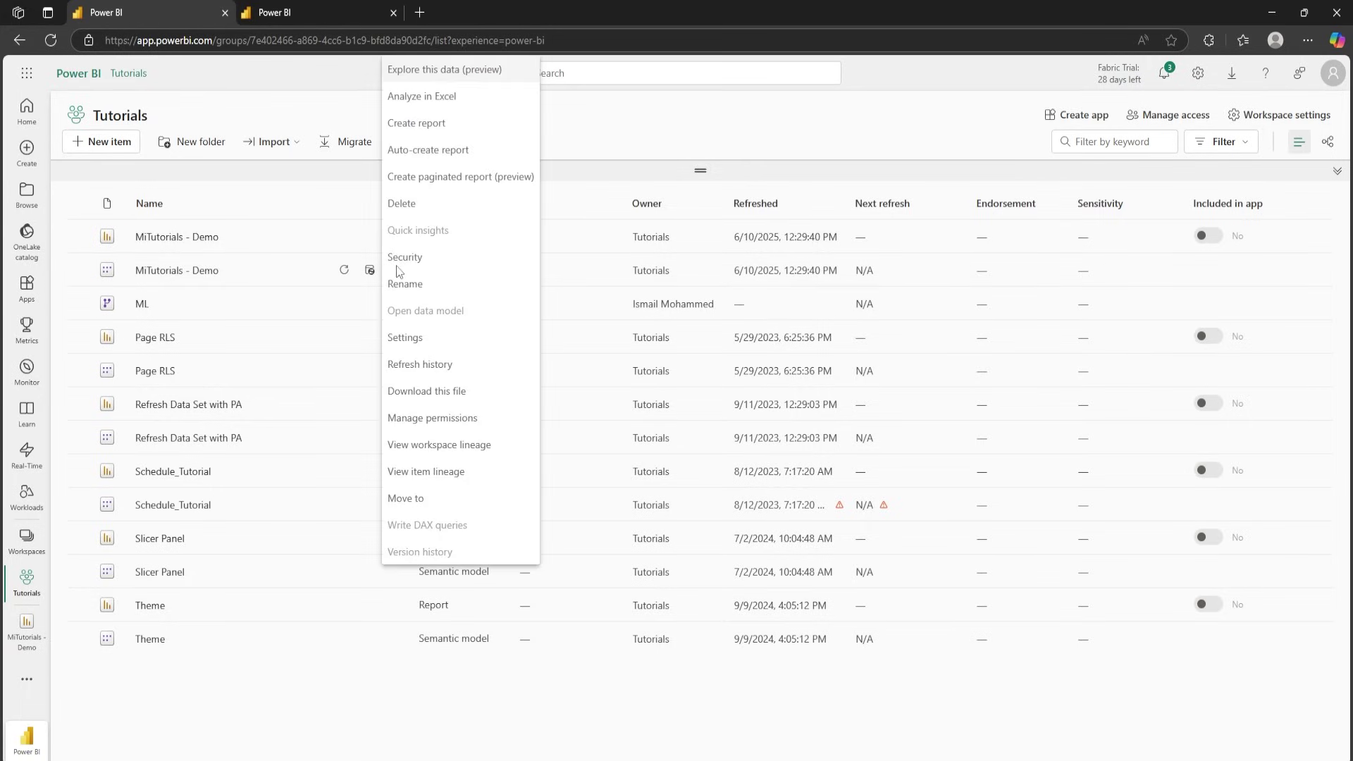
pyautogui.click(440, 392)
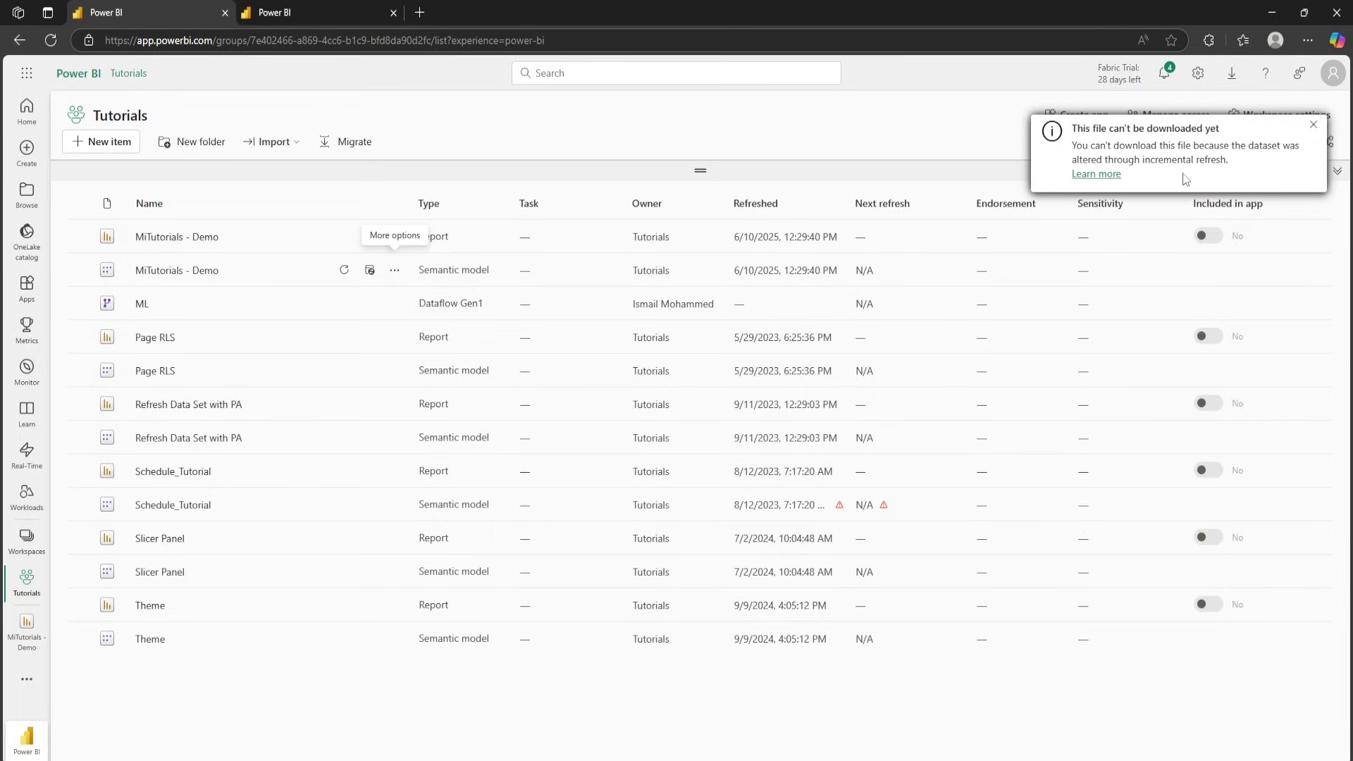
pyautogui.click(1313, 125)
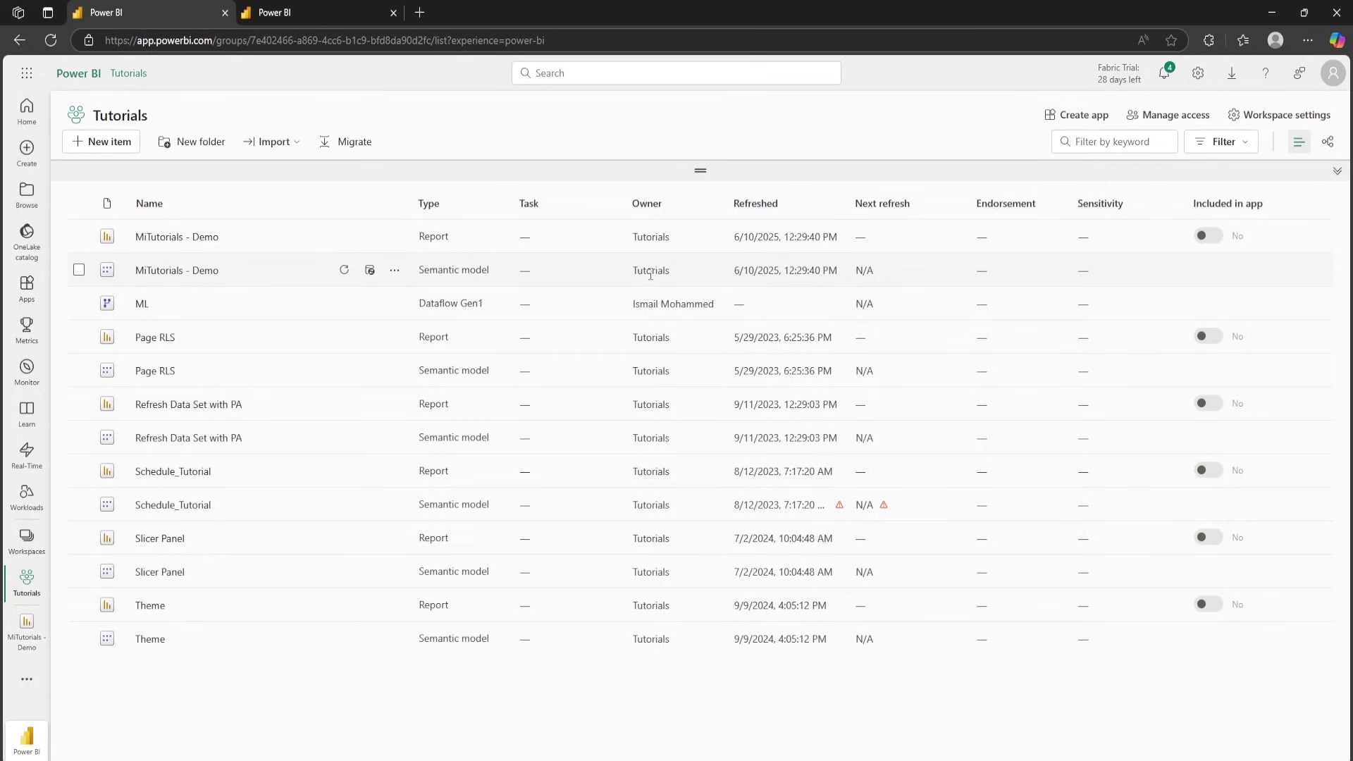